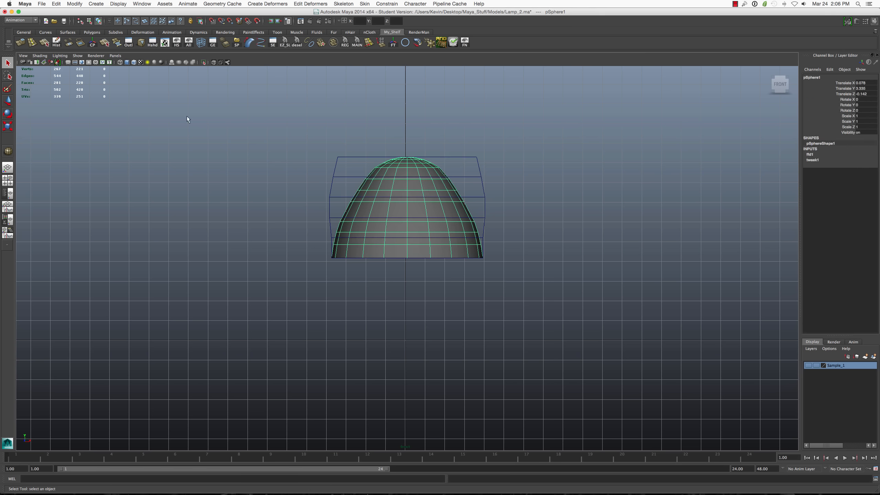
# Scale the two rows of lattice points just above the dome's base slightly inward.
pyautogui.moveTo(338, 216)
pyautogui.mouseDown(button='right')
pyautogui.moveTo(329, 215)
pyautogui.moveTo(331, 201)
pyautogui.mouseUp(button='right')
pyautogui.moveTo(323, 213); pyautogui.dragTo(548, 239)
pyautogui.press('e')
pyautogui.press('r')
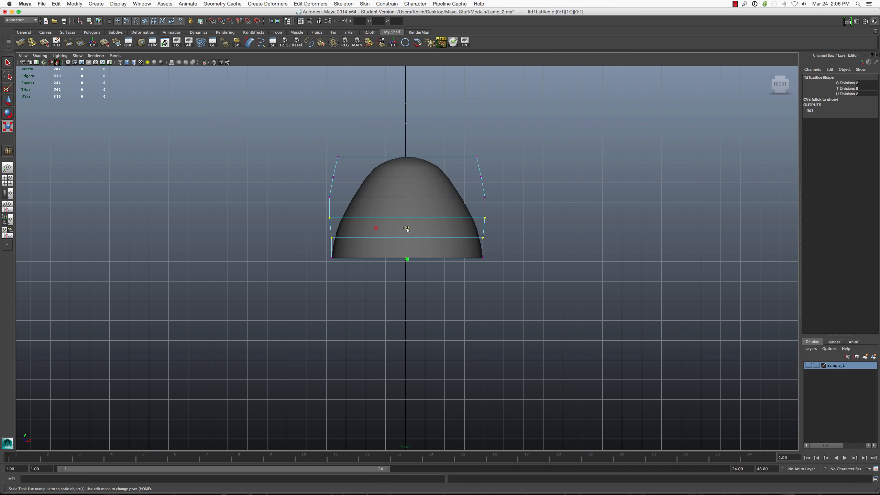
pyautogui.moveTo(406, 228); pyautogui.dragTo(406, 229)
pyautogui.press('q')
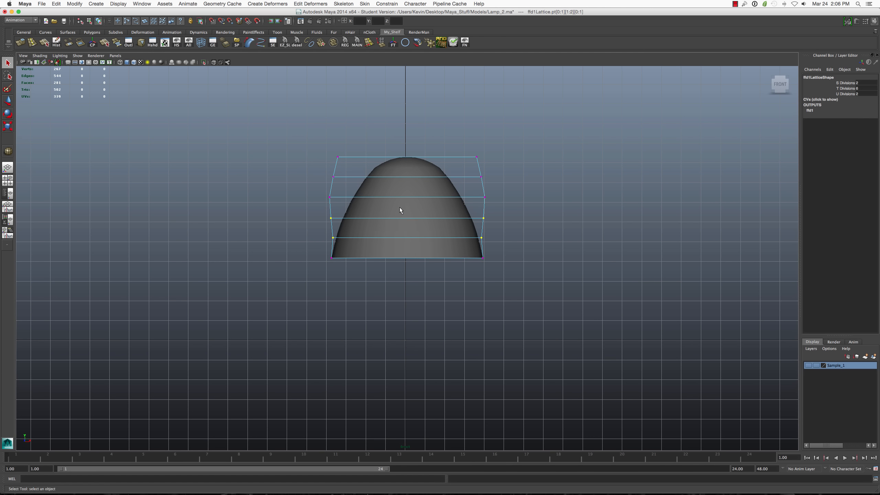
# Delete the dome's construction history to bake in the deformation and remove the lattice.
pyautogui.click(399, 207)
pyautogui.click(62, 42)
pyautogui.click(239, 148)
# In the perspective view, raise the dome well above the grid and scale it uniformly to about 0.683.
pyautogui.press('space')
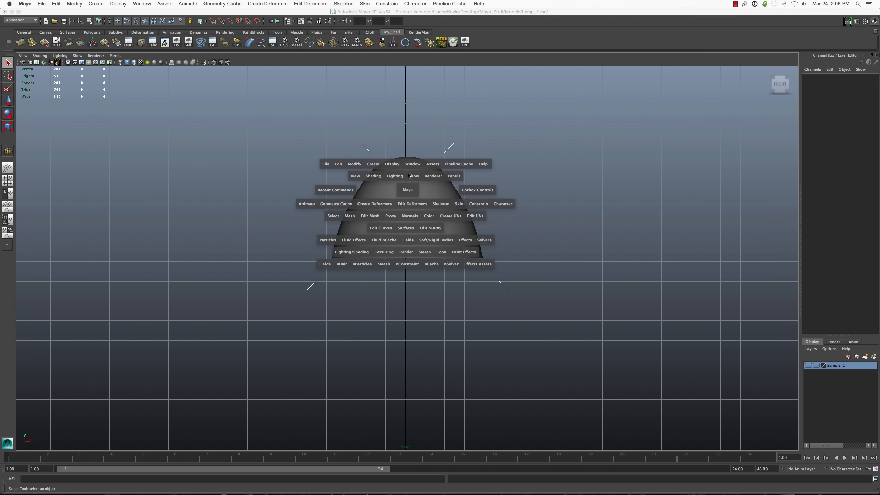
pyautogui.moveTo(404, 197); pyautogui.dragTo(412, 224)
pyautogui.click(408, 247)
pyautogui.press('w')
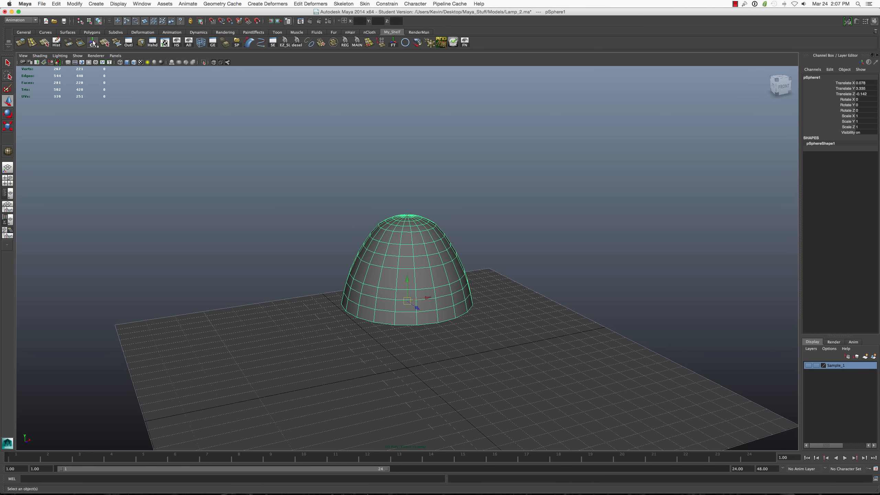
pyautogui.keyDown('alt'); pyautogui.moveTo(436, 252); pyautogui.dragTo(409, 242); pyautogui.keyUp('alt')
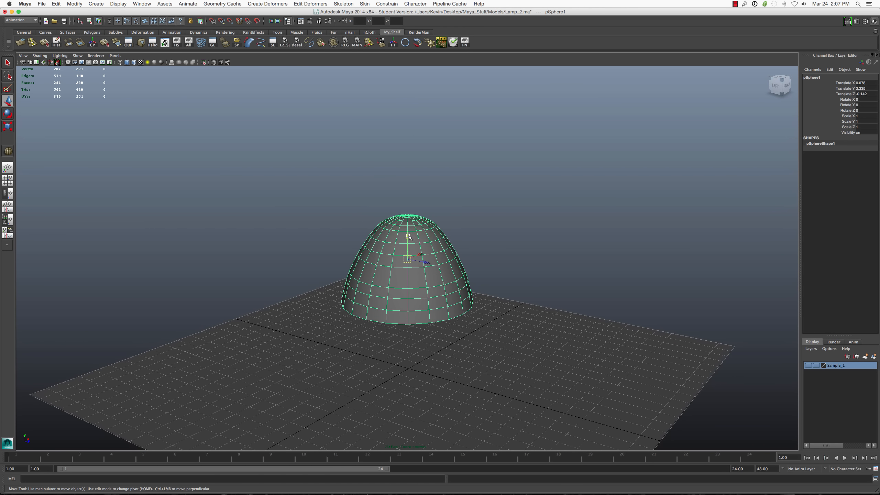
pyautogui.moveTo(409, 240); pyautogui.dragTo(374, 186)
pyautogui.press('e')
pyautogui.press('r')
pyautogui.press('z')
pyautogui.keyDown('alt'); pyautogui.moveTo(444, 185); pyautogui.dragTo(412, 178); pyautogui.keyUp('alt')
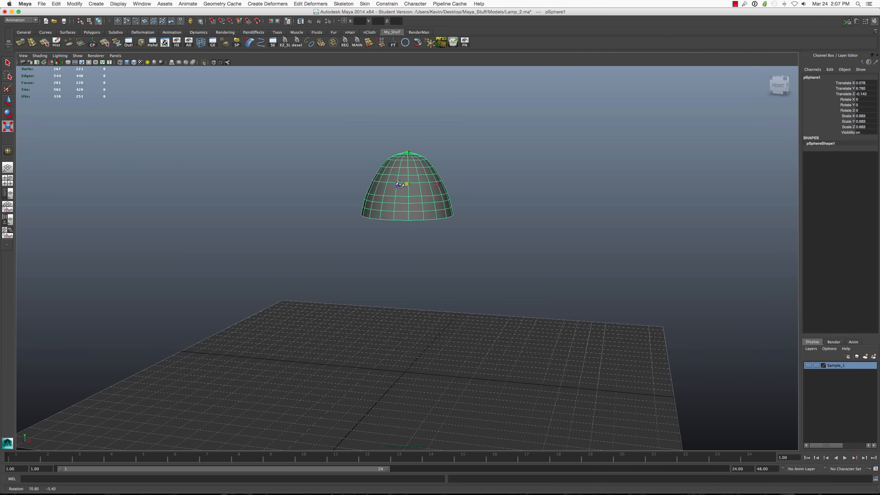
# Extrude two adjacent faces midway up the dome's side, kept together, with an offset of 0.2.
pyautogui.click(456, 196)
pyautogui.scroll(5, 468, 202)
pyautogui.keyDown('alt'); pyautogui.moveTo(496, 200); pyautogui.dragTo(354, 168); pyautogui.keyUp('alt')
pyautogui.click(434, 146)
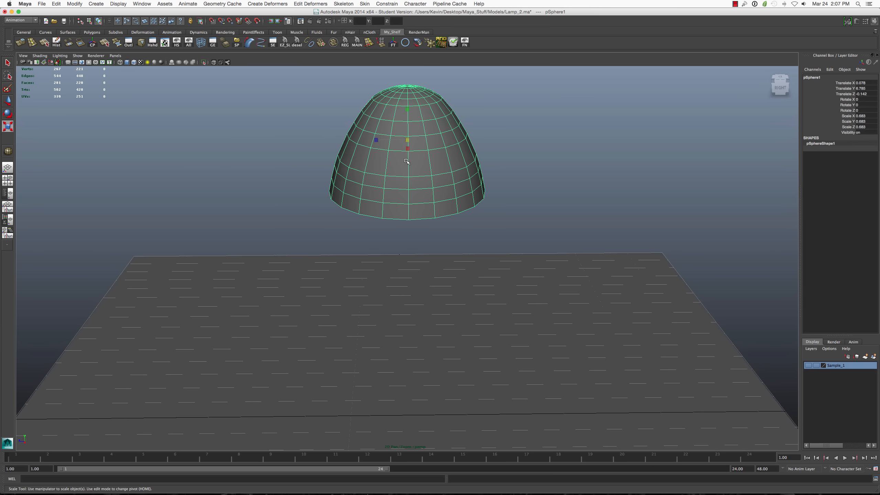
pyautogui.keyDown('alt'); pyautogui.moveTo(410, 160); pyautogui.dragTo(420, 158); pyautogui.keyUp('alt')
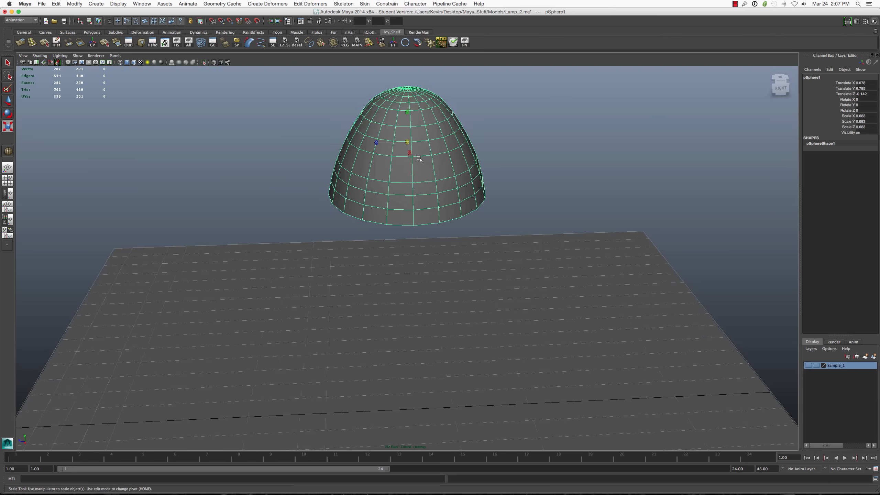
pyautogui.press('q')
pyautogui.rightClick(403, 170)
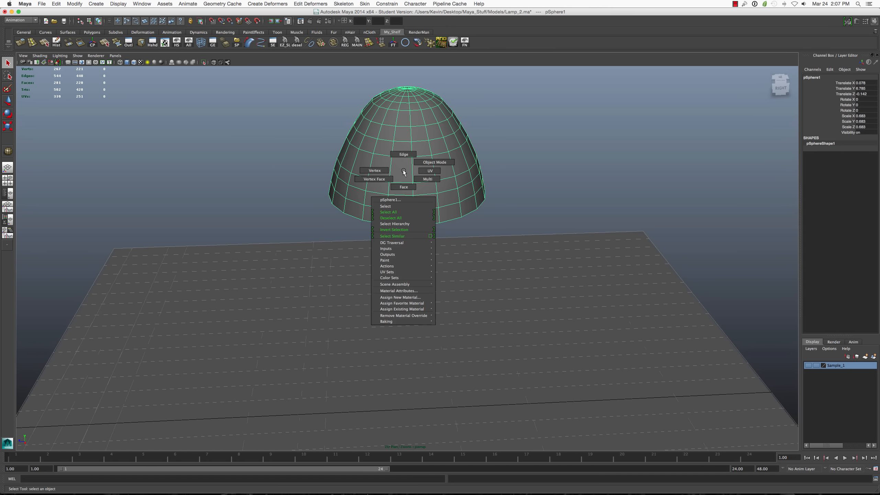
pyautogui.click(404, 170)
pyautogui.keyDown('shift'); pyautogui.click(420, 162); pyautogui.keyUp('shift')
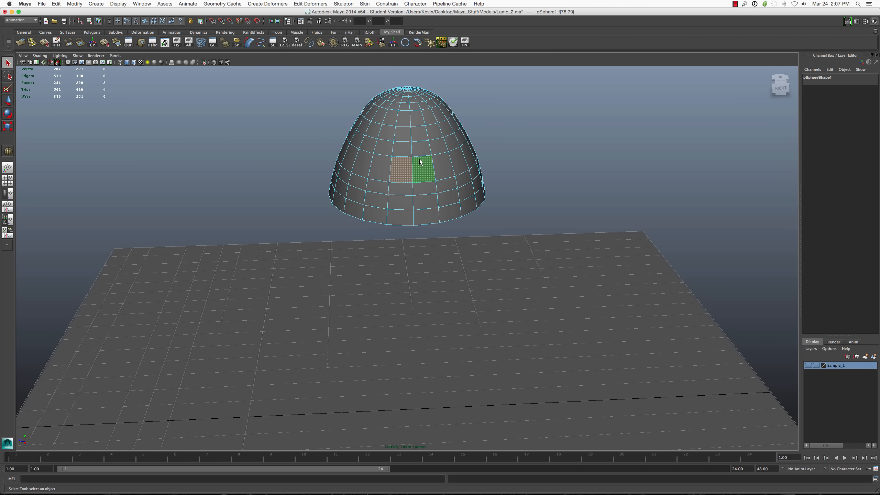
pyautogui.press('f')
pyautogui.scroll(-6, 427, 186)
pyautogui.keyDown('alt'); pyautogui.moveTo(426, 186); pyautogui.dragTo(437, 186); pyautogui.keyUp('alt')
pyautogui.keyDown('shift'); pyautogui.moveTo(390, 247); pyautogui.dragTo(391, 260, button='right'); pyautogui.keyUp('shift')
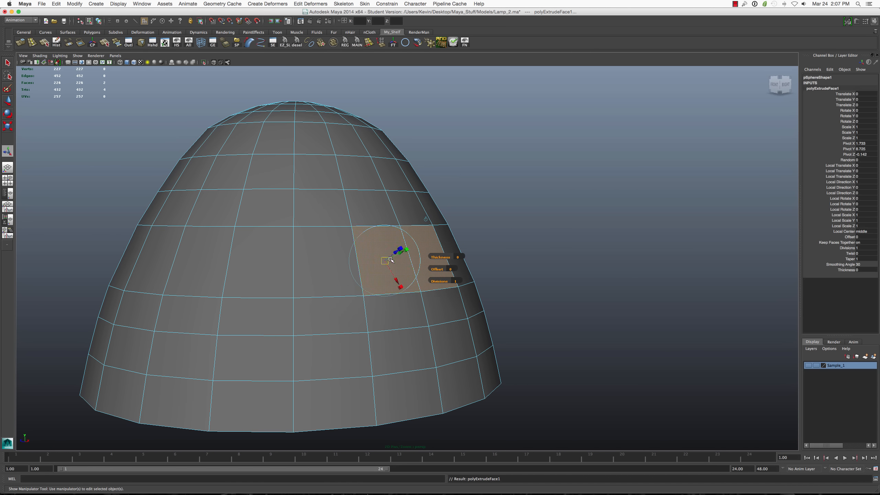
pyautogui.click(426, 219)
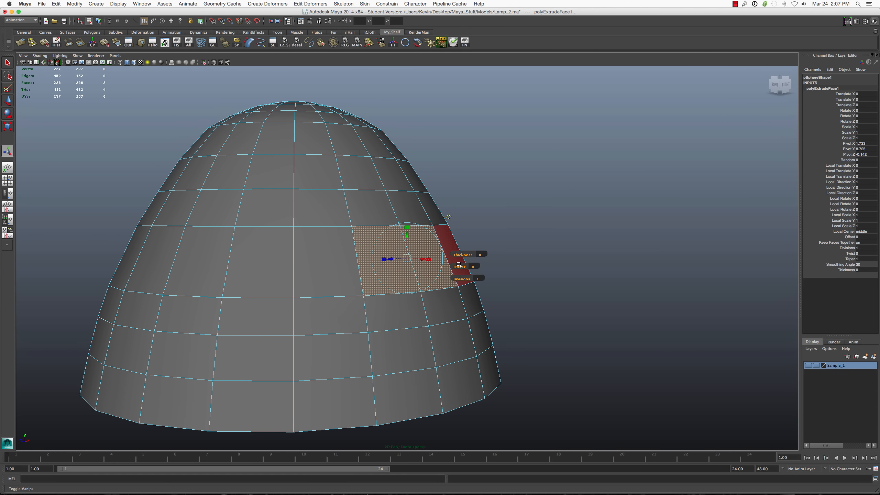
pyautogui.moveTo(458, 265); pyautogui.dragTo(460, 266)
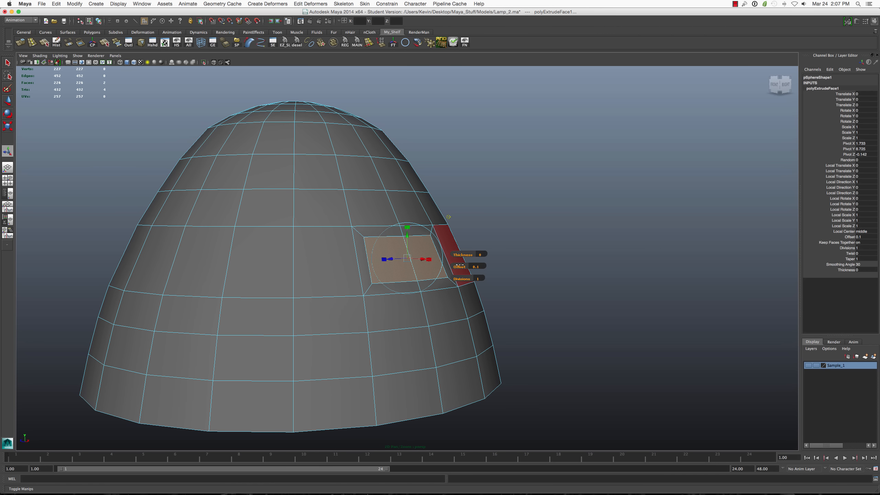
pyautogui.moveTo(461, 262)
pyautogui.keyDown('alt'); pyautogui.mouseDown()
pyautogui.moveTo(450, 267)
pyautogui.moveTo(460, 266)
pyautogui.mouseUp(); pyautogui.keyUp('alt')
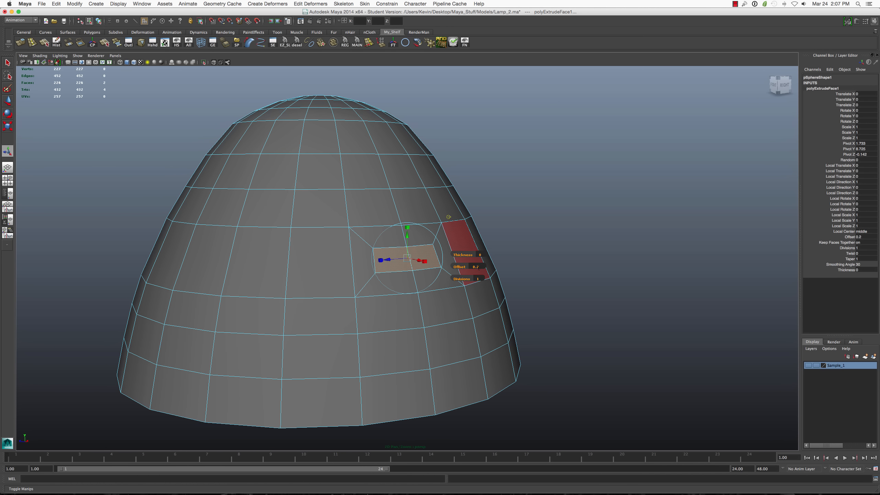
pyautogui.click(477, 266)
pyautogui.write('0150')
pyautogui.press('Return')
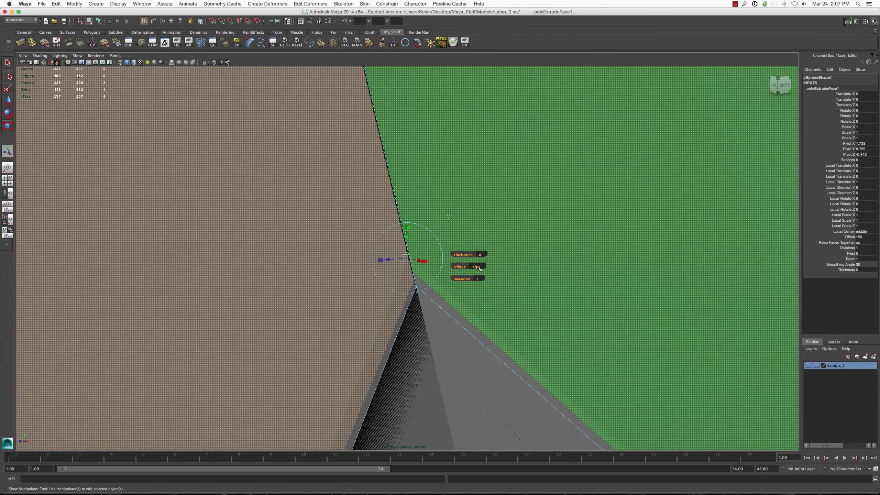
pyautogui.press('z')
# Set the face extrusion's offset to 0.15 and leave the extrude manipulator.
pyautogui.click(478, 266)
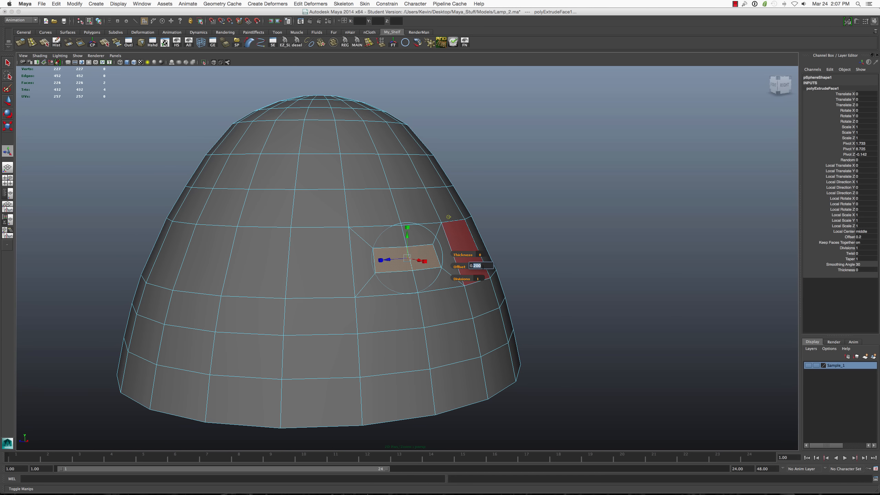
pyautogui.press('Return')
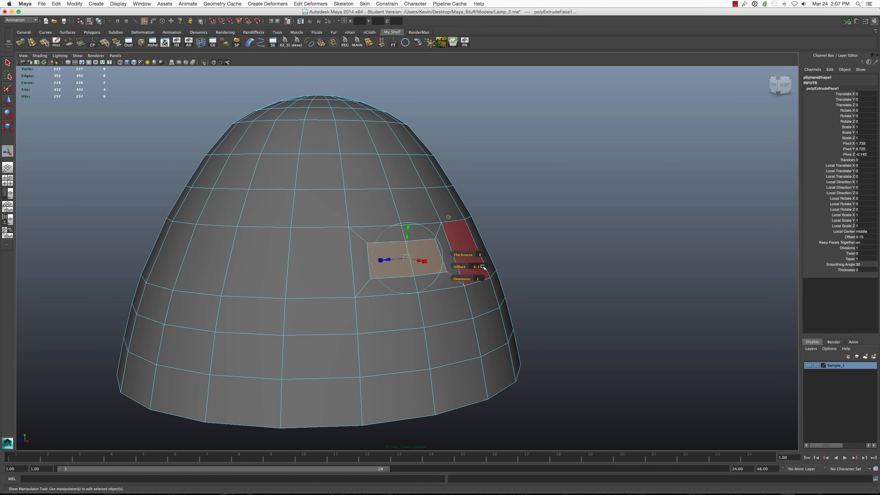
pyautogui.scroll(1, 377, 258)
pyautogui.press('q')
# Select the edge loop around the inset faces, convert it to vertices and chamfer those vertices.
pyautogui.keyDown('alt'); pyautogui.moveTo(398, 257); pyautogui.dragTo(378, 250); pyautogui.keyUp('alt')
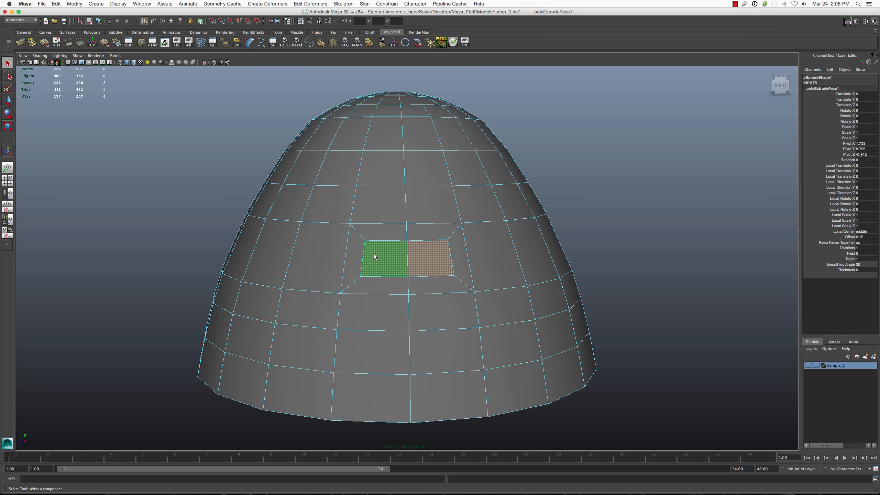
pyautogui.scroll(2, 374, 254)
pyautogui.moveTo(374, 254); pyautogui.dragTo(375, 240, button='right')
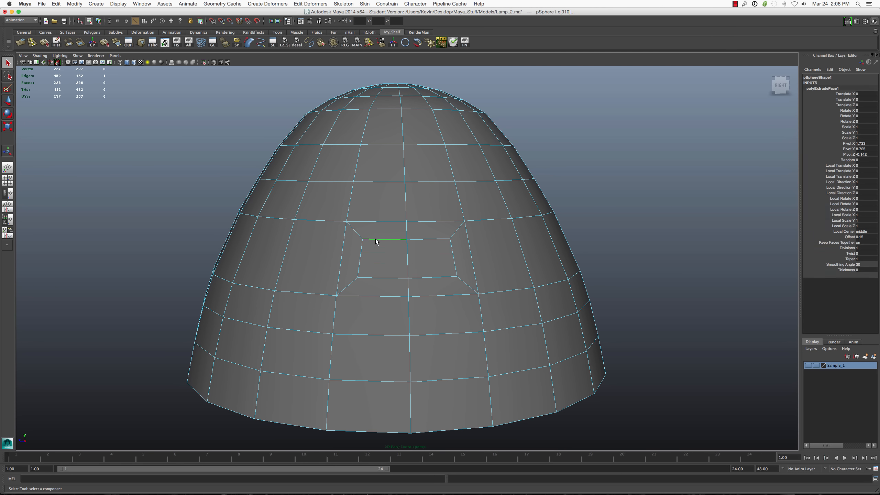
pyautogui.click(394, 243)
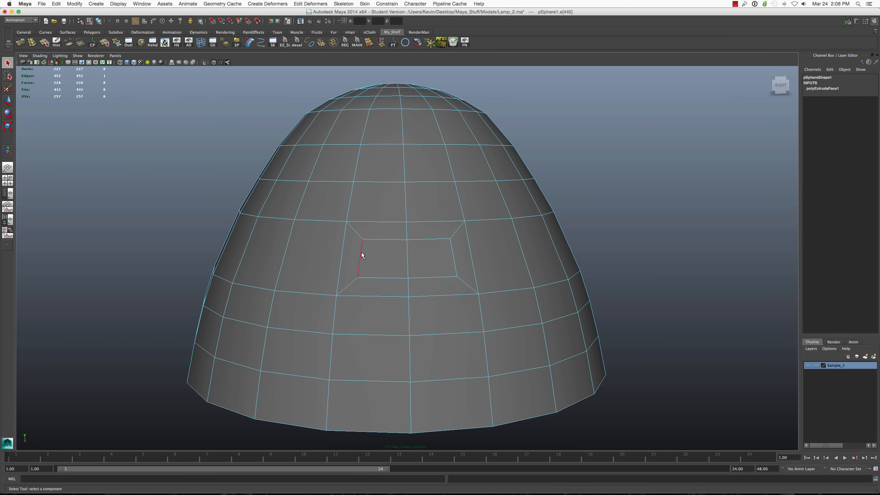
pyautogui.doubleClick(381, 279)
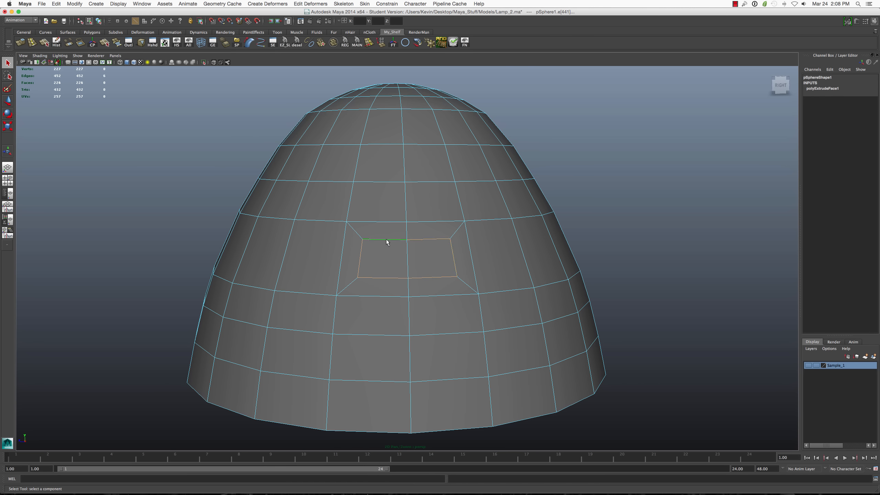
pyautogui.keyDown('shift'); pyautogui.rightClick(416, 247); pyautogui.keyUp('shift')
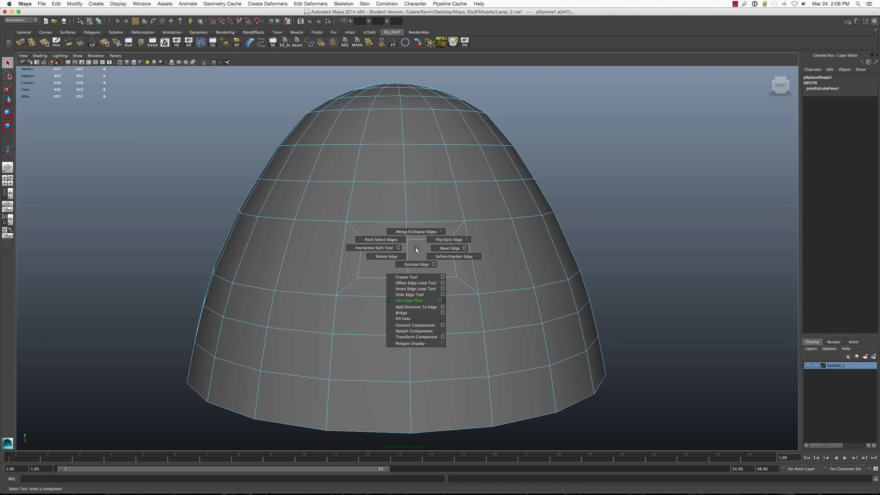
pyautogui.keyDown('ctrl'); pyautogui.rightClick(416, 250); pyautogui.keyUp('ctrl')
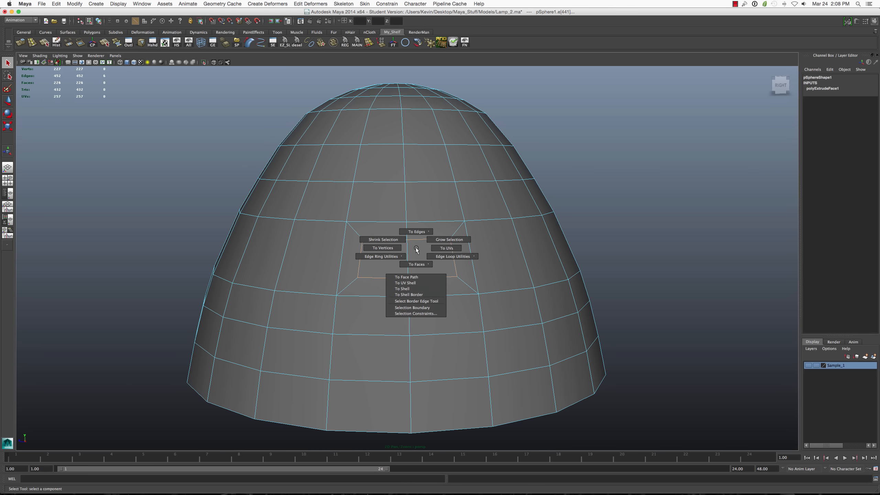
pyautogui.keyDown('ctrl'); pyautogui.moveTo(416, 250); pyautogui.dragTo(395, 247, button='right'); pyautogui.keyUp('ctrl')
pyautogui.keyDown('shift'); pyautogui.rightClick(433, 247); pyautogui.keyUp('shift')
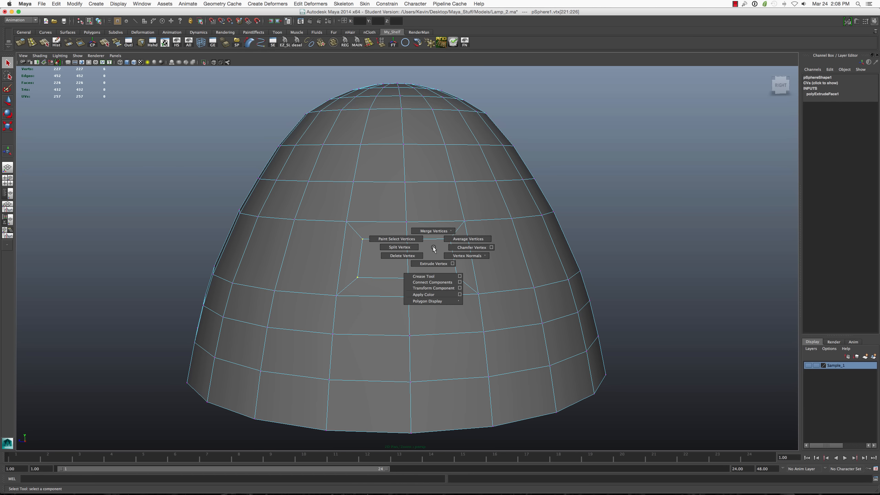
pyautogui.click(454, 248)
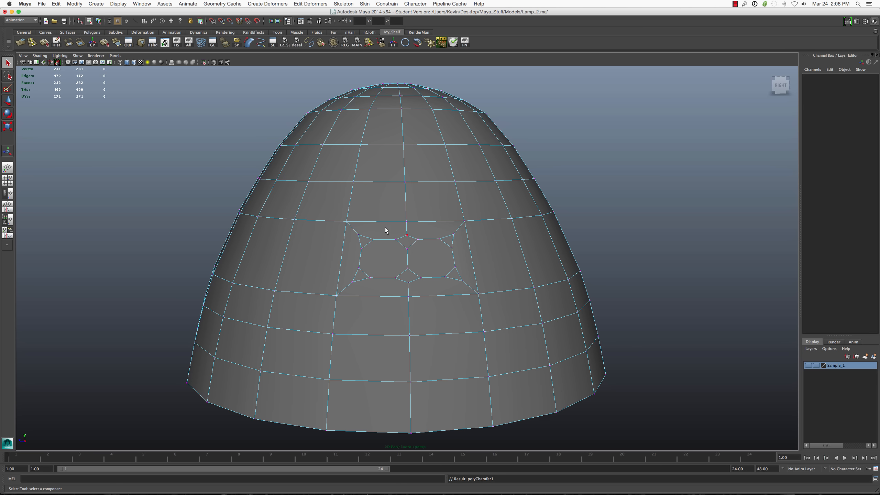
# Delete the two inset faces and the small chamfer faces around them to open a hole in the dome's side.
pyautogui.moveTo(395, 249); pyautogui.dragTo(395, 267, button='right')
pyautogui.click(390, 251)
pyautogui.keyDown('shift'); pyautogui.click(418, 254); pyautogui.keyUp('shift')
pyautogui.keyDown('shift'); pyautogui.click(407, 242); pyautogui.keyUp('shift')
pyautogui.keyDown('shift'); pyautogui.click(409, 275); pyautogui.keyUp('shift')
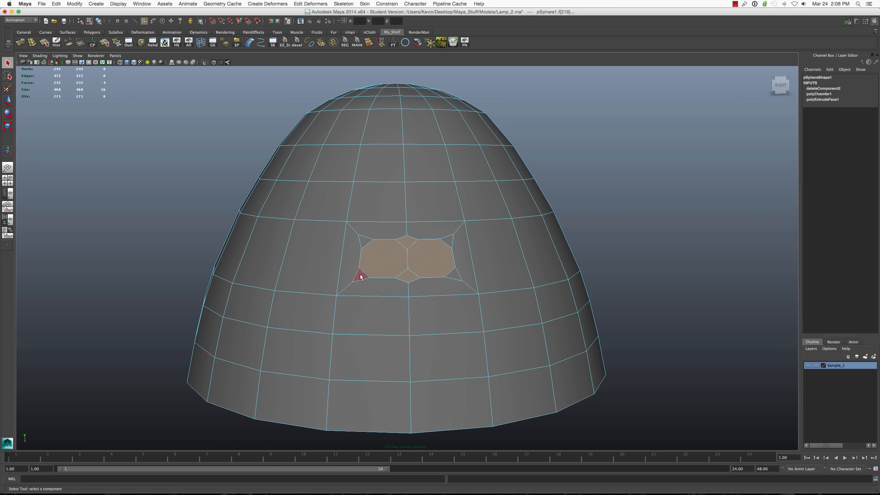
pyautogui.keyDown('shift'); pyautogui.click(360, 276); pyautogui.keyUp('shift')
pyautogui.keyDown('shift'); pyautogui.click(363, 244); pyautogui.keyUp('shift')
pyautogui.keyDown('shift'); pyautogui.click(466, 256); pyautogui.keyUp('shift')
pyautogui.press('super+z')
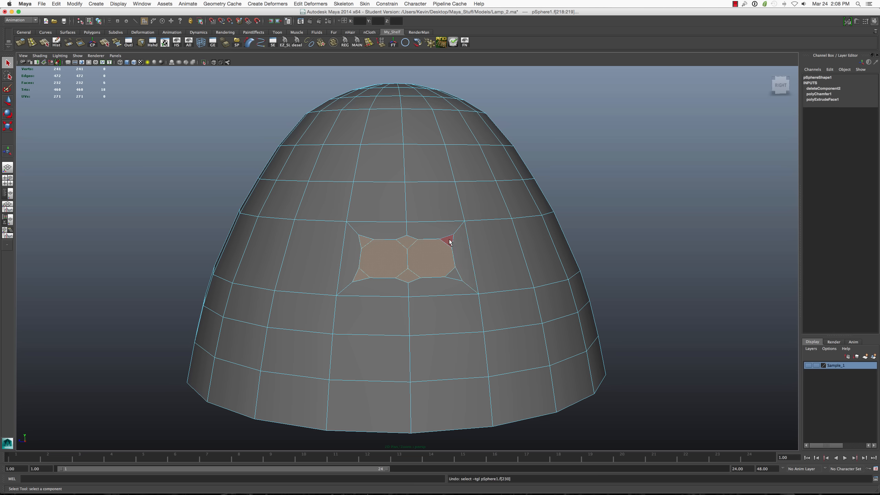
pyautogui.keyDown('shift'); pyautogui.click(449, 240); pyautogui.keyUp('shift')
pyautogui.keyDown('shift'); pyautogui.click(454, 275); pyautogui.keyUp('shift')
pyautogui.press('Delete')
# Select all vertices along the hole's border and smooth them by averaging repeatedly, seven times in total.
pyautogui.keyDown('alt'); pyautogui.moveTo(398, 244); pyautogui.dragTo(423, 242); pyautogui.keyUp('alt')
pyautogui.moveTo(406, 241); pyautogui.dragTo(375, 237, button='right')
pyautogui.click(393, 240)
pyautogui.doubleClick(398, 240)
pyautogui.keyDown('shift'); pyautogui.moveTo(395, 238); pyautogui.dragTo(419, 229, button='right'); pyautogui.keyUp('shift')
pyautogui.press('g')
pyautogui.press('g')
pyautogui.press('g')
pyautogui.press('g')
pyautogui.press('g')
pyautogui.press('g')
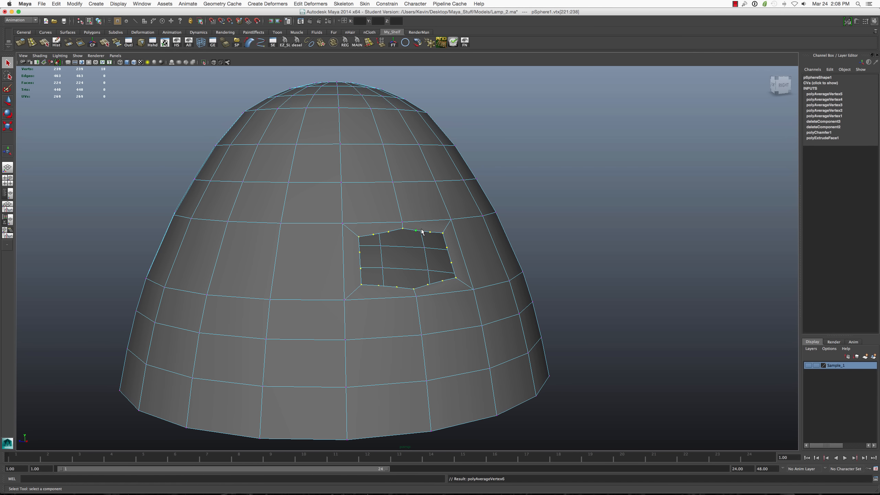
# Scale the hole's border vertices down uniformly to make the opening smaller.
pyautogui.press('r')
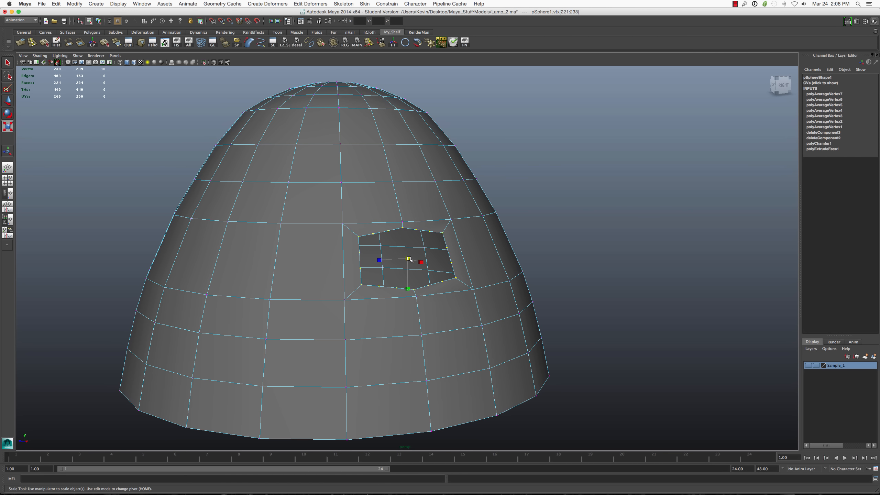
pyautogui.moveTo(408, 259); pyautogui.dragTo(372, 234)
pyautogui.press('q')
pyautogui.moveTo(386, 233); pyautogui.dragTo(386, 228, button='right')
pyautogui.keyDown('shift'); pyautogui.click(379, 237); pyautogui.keyUp('shift')
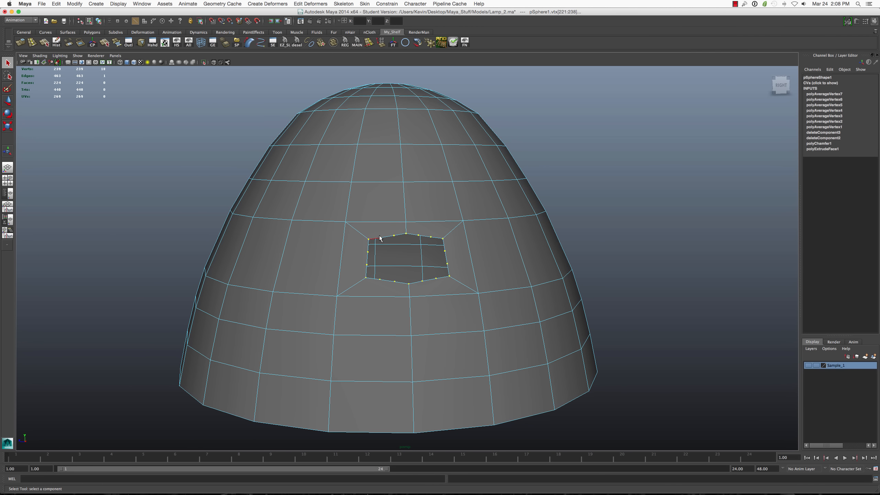
pyautogui.scroll(3, 380, 233)
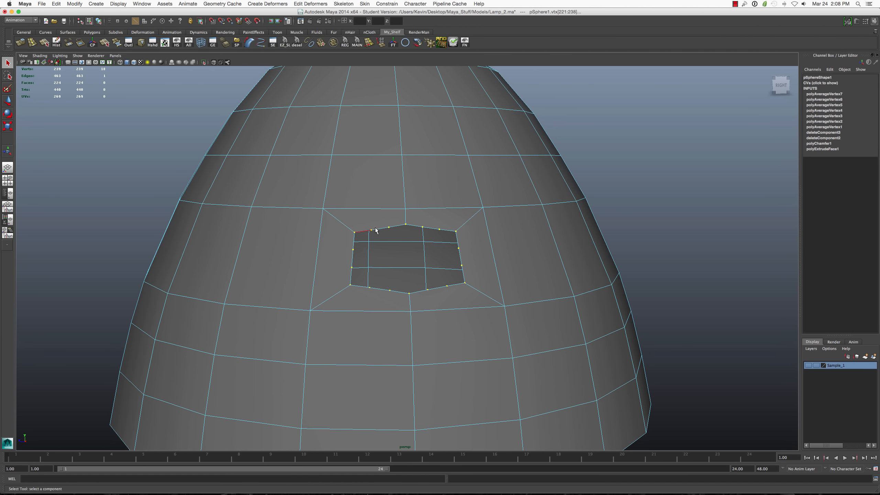
pyautogui.click(382, 230)
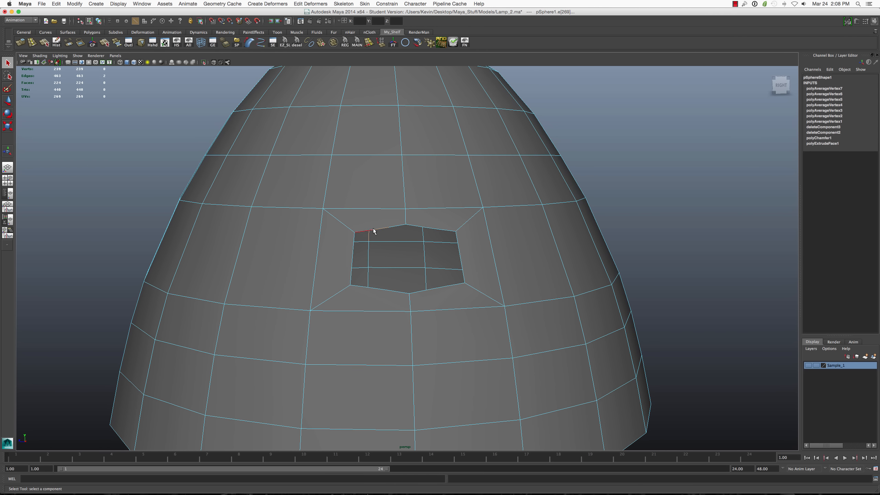
# Delete the four extra vertices between the corners and the midpoint of the hole's upper border.
pyautogui.moveTo(373, 228); pyautogui.dragTo(408, 236, button='right')
pyautogui.click(389, 228)
pyautogui.press('Delete')
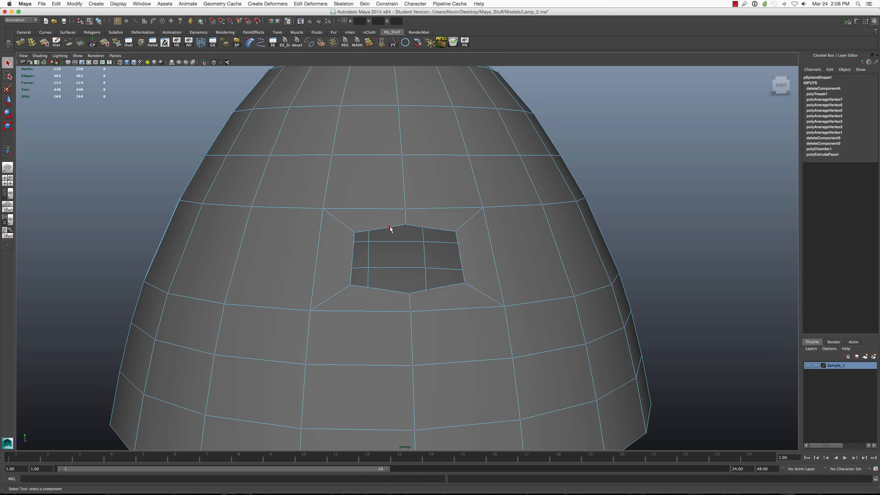
pyautogui.click(422, 227)
pyautogui.click(435, 226)
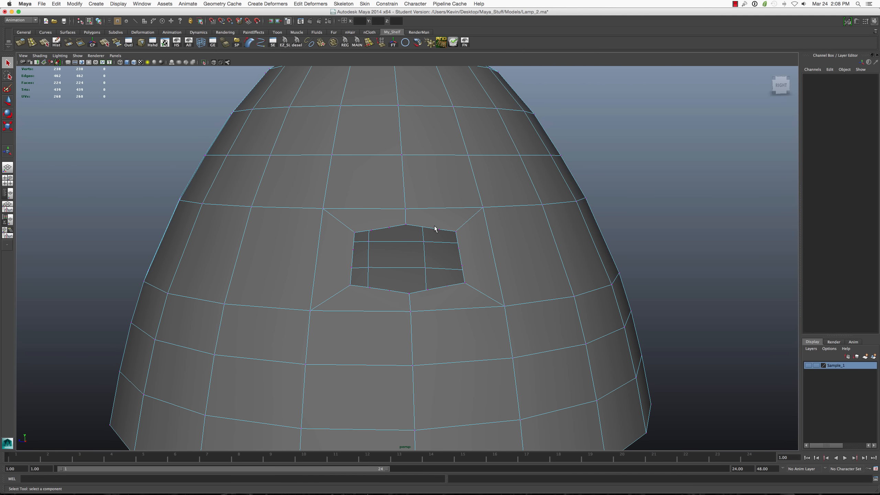
pyautogui.press('super+z')
pyautogui.scroll(1, 437, 227)
pyautogui.moveTo(457, 226); pyautogui.dragTo(454, 227, button='right')
pyautogui.press('Delete')
pyautogui.click(423, 228)
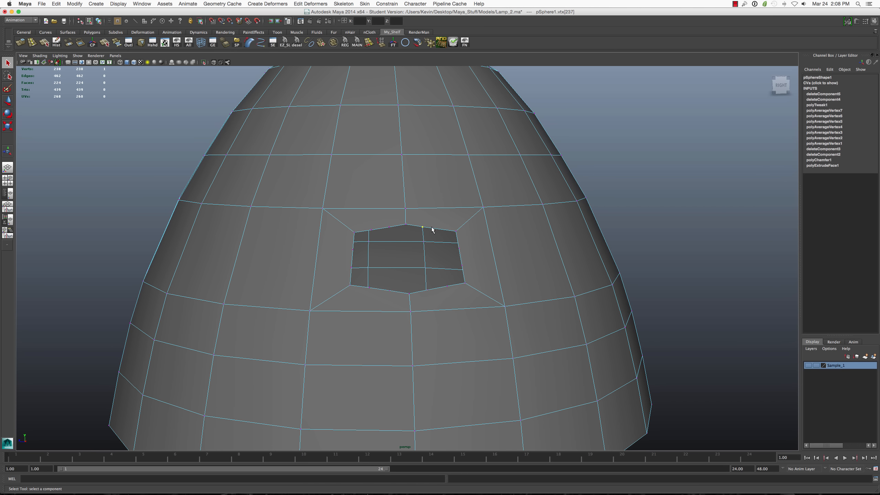
pyautogui.keyDown('shift'); pyautogui.moveTo(425, 226); pyautogui.dragTo(377, 231, button='right'); pyautogui.keyUp('shift')
pyautogui.click(388, 225)
pyautogui.click(370, 229)
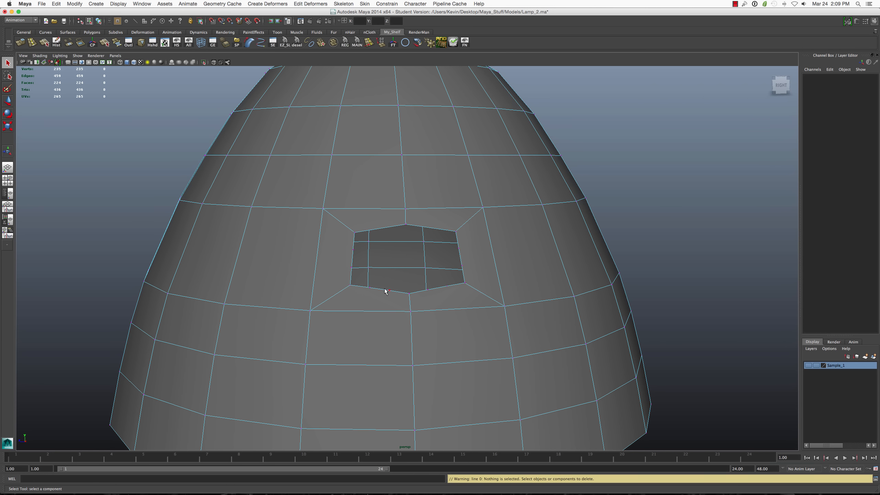
# Delete the four extra vertices between the corners and the midpoint of the hole's lower border.
pyautogui.click(369, 288)
pyautogui.keyDown('shift'); pyautogui.moveTo(391, 291); pyautogui.dragTo(392, 295, button='right'); pyautogui.keyUp('shift')
pyautogui.click(388, 291)
pyautogui.click(427, 290)
pyautogui.keyDown('shift'); pyautogui.click(449, 287); pyautogui.keyUp('shift')
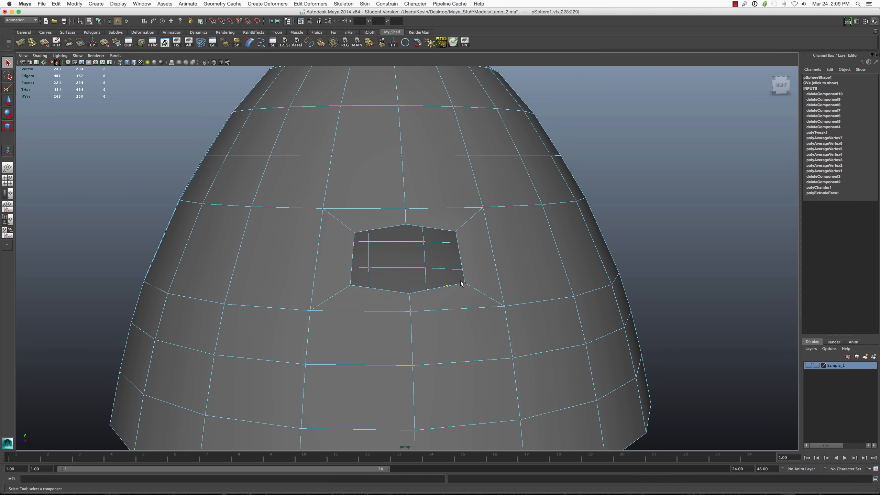
pyautogui.keyDown('shift'); pyautogui.moveTo(462, 283); pyautogui.dragTo(449, 291, button='right'); pyautogui.keyUp('shift')
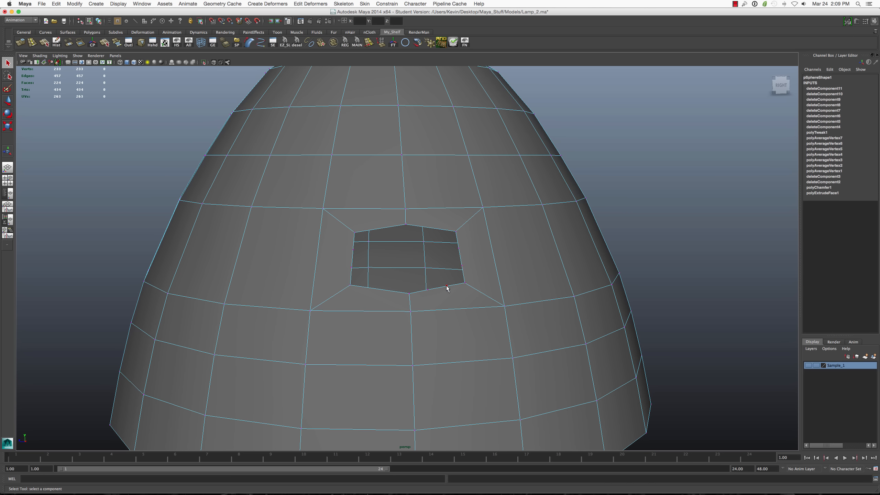
pyautogui.click(446, 287)
pyautogui.keyDown('shift'); pyautogui.moveTo(455, 288); pyautogui.dragTo(431, 292, button='right'); pyautogui.keyUp('shift')
pyautogui.click(428, 290)
# Delete the two extra vertices between the corners on the right side of the hole's border.
pyautogui.click(462, 266)
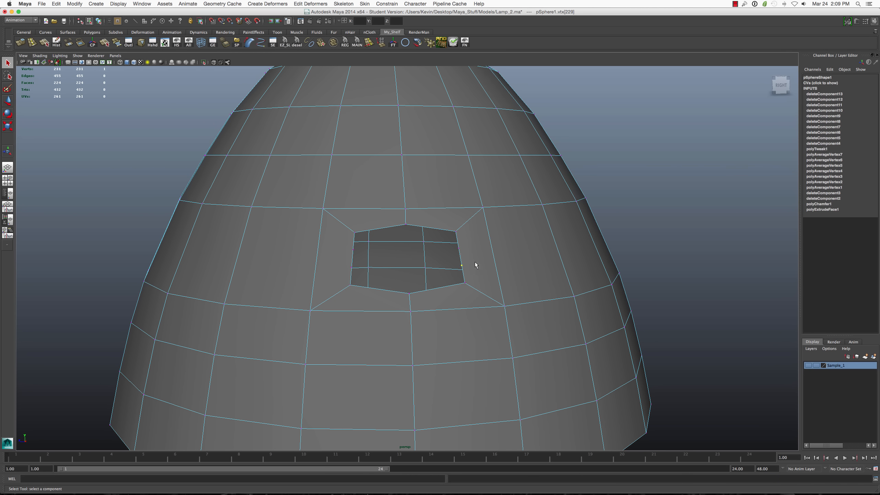
pyautogui.keyDown('shift'); pyautogui.moveTo(475, 263); pyautogui.dragTo(466, 259, button='right'); pyautogui.keyUp('shift')
pyautogui.click(459, 249)
pyautogui.click(459, 249)
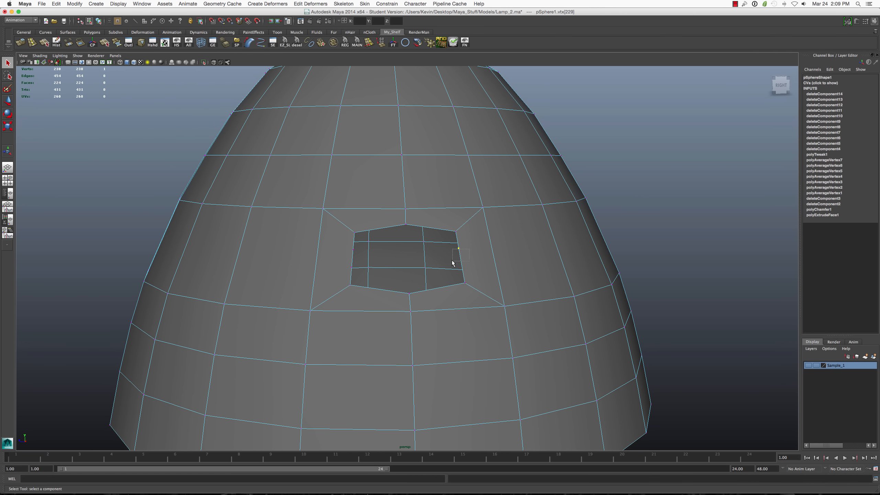
pyautogui.keyDown('shift'); pyautogui.moveTo(471, 247); pyautogui.dragTo(466, 248, button='right'); pyautogui.keyUp('shift')
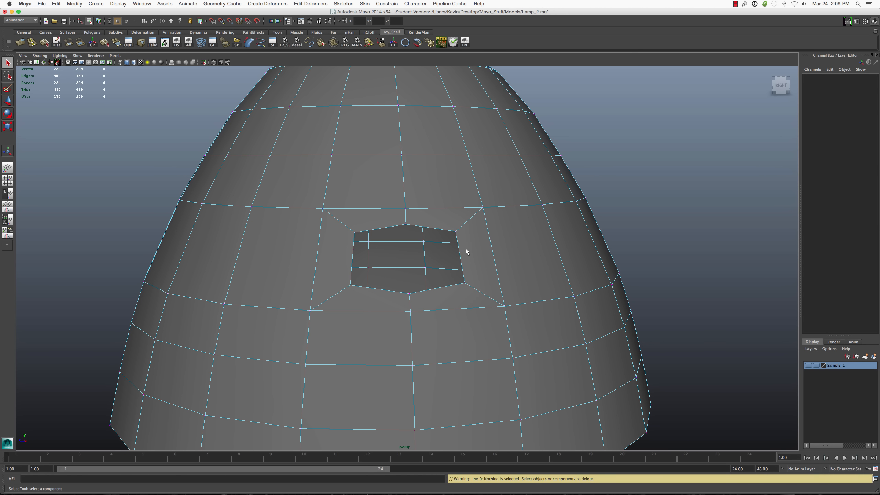
# Select the complete edge loop around the hole's border and extrude those edges.
pyautogui.moveTo(402, 225)
pyautogui.mouseDown(button='right')
pyautogui.moveTo(403, 217)
pyautogui.moveTo(418, 228)
pyautogui.mouseUp(button='right')
pyautogui.doubleClick(425, 226)
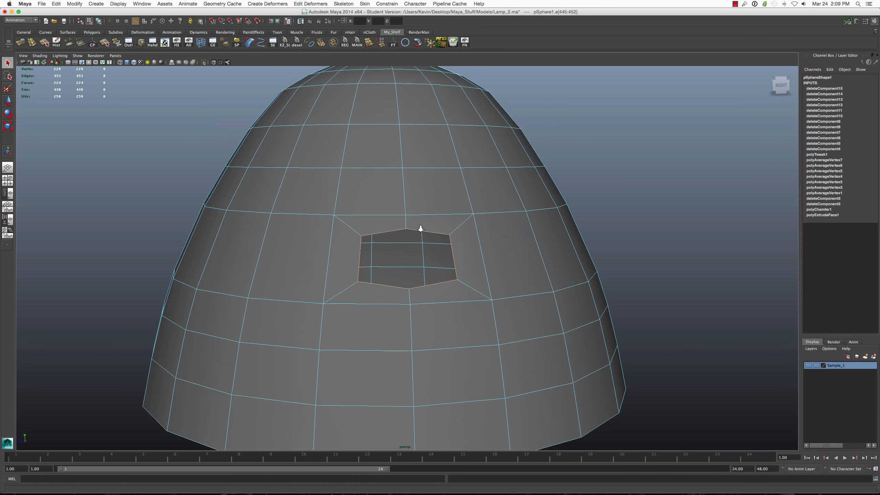
pyautogui.keyDown('alt'); pyautogui.moveTo(418, 228); pyautogui.dragTo(429, 252); pyautogui.keyUp('alt')
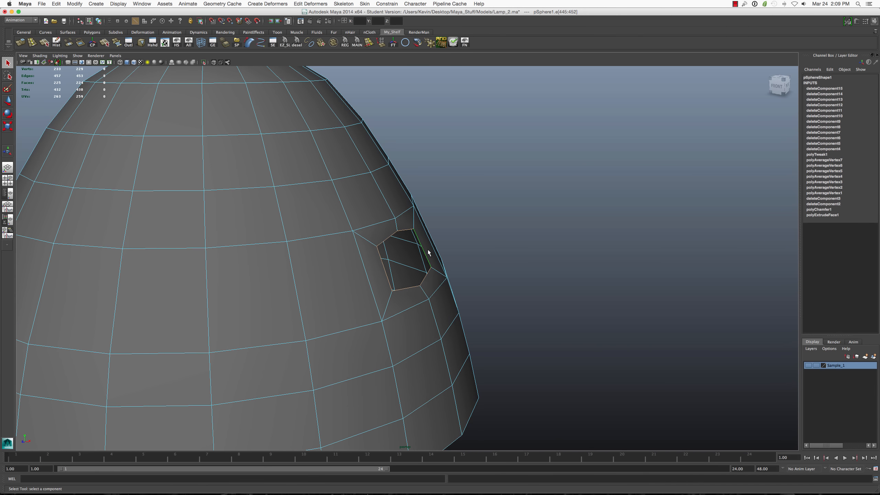
pyautogui.keyDown('shift'); pyautogui.moveTo(428, 252); pyautogui.dragTo(434, 257, button='right'); pyautogui.keyUp('shift')
pyautogui.click(427, 226)
# Try giving the extruded border edges a thickness of 0.2.
pyautogui.keyDown('alt'); pyautogui.moveTo(439, 253); pyautogui.dragTo(516, 266); pyautogui.keyUp('alt')
pyautogui.press('z')
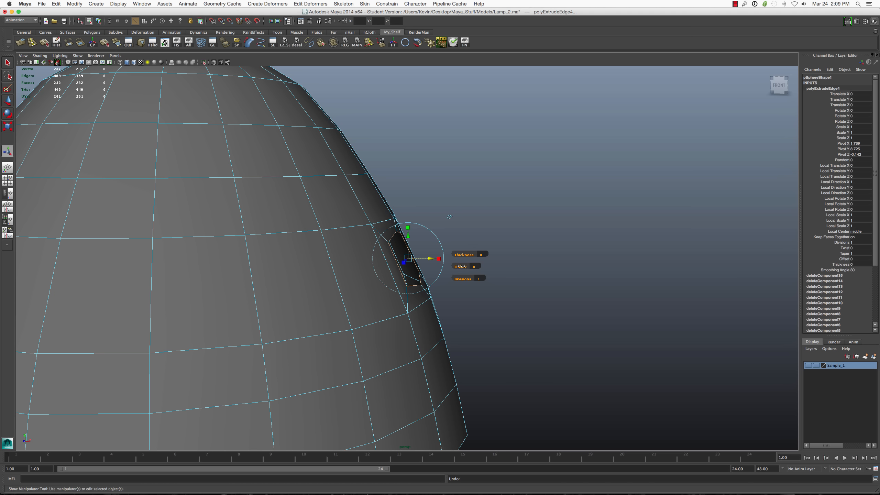
pyautogui.moveTo(463, 267); pyautogui.dragTo(467, 255)
pyautogui.press('z')
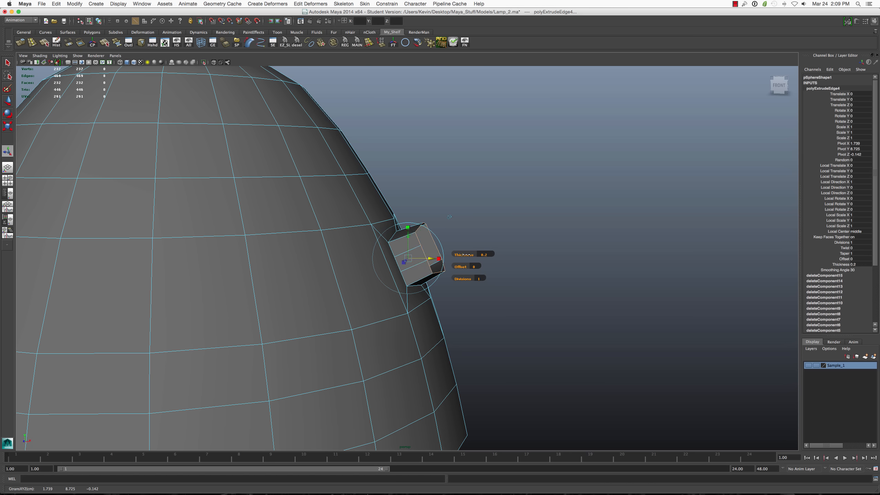
pyautogui.press('z')
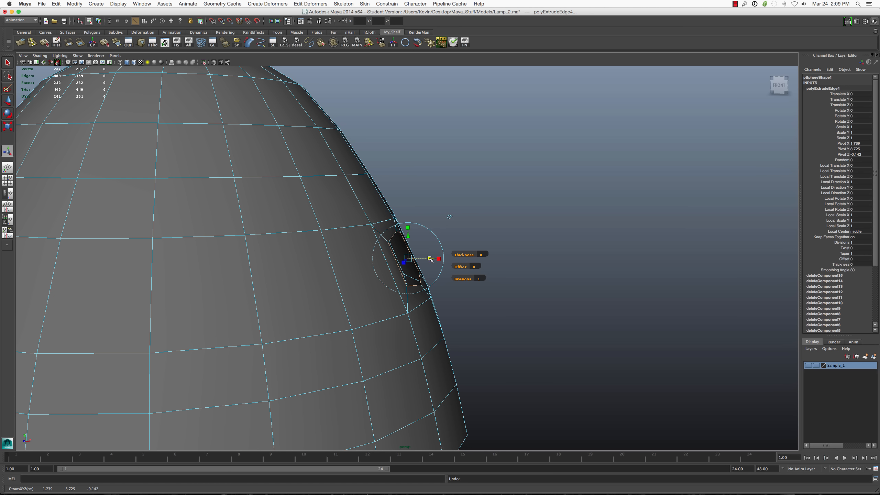
pyautogui.press('z')
pyautogui.press('z')
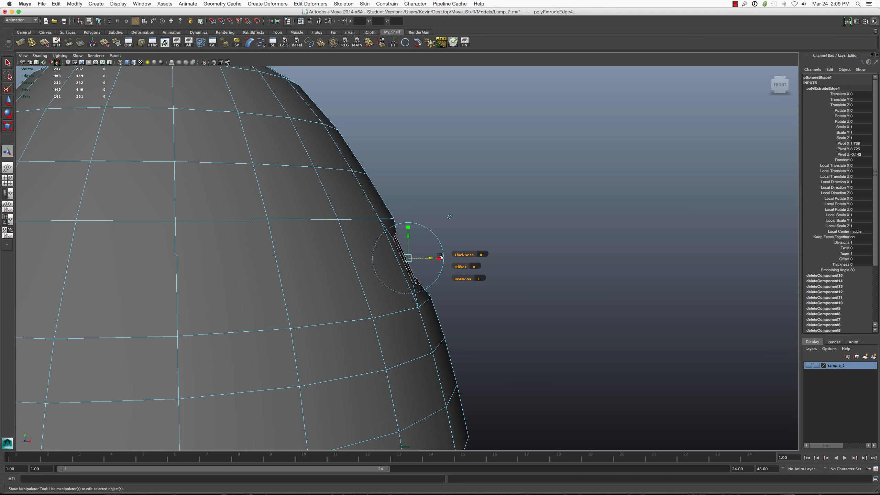
# Pull the extruded edges straight outward along X into a tube, convert them to vertices and scale them flat along X.
pyautogui.moveTo(431, 259); pyautogui.dragTo(527, 260)
pyautogui.press('q')
pyautogui.keyDown('ctrl'); pyautogui.moveTo(478, 256); pyautogui.dragTo(436, 254, button='right'); pyautogui.keyUp('ctrl')
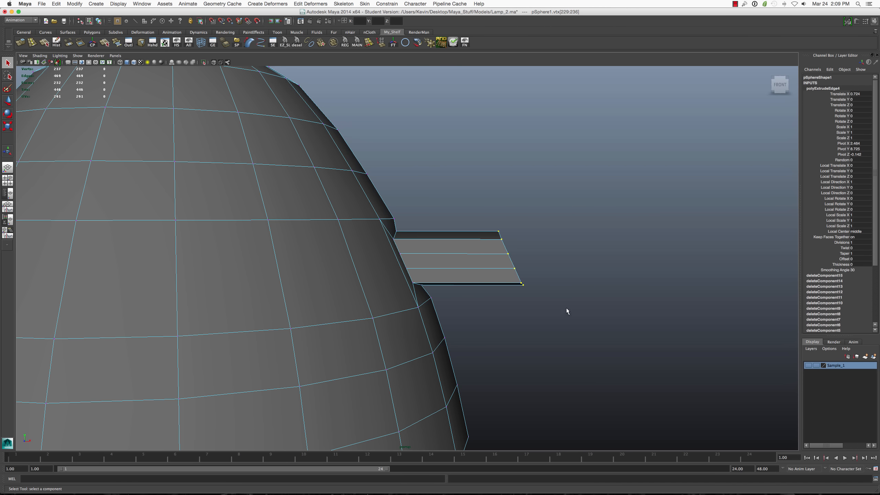
pyautogui.press('w')
pyautogui.press('e')
pyautogui.press('r')
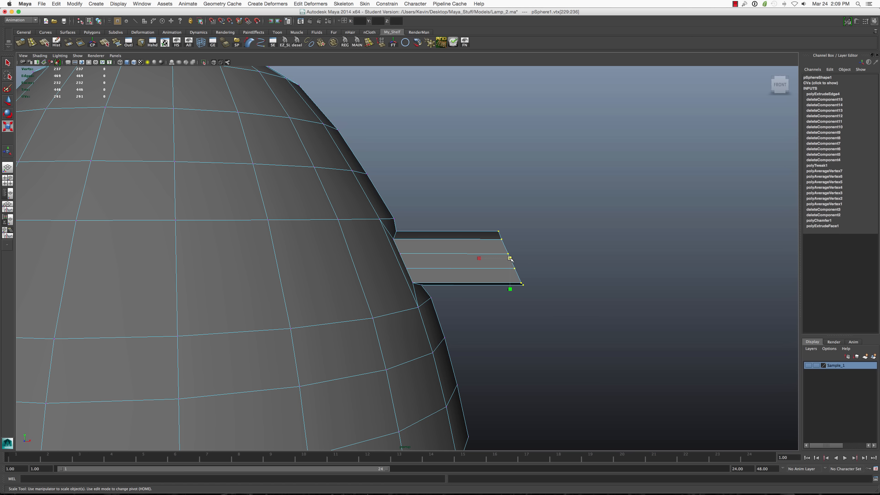
pyautogui.moveTo(510, 259); pyautogui.dragTo(529, 258)
pyautogui.hotkey('ctrl', 'z')
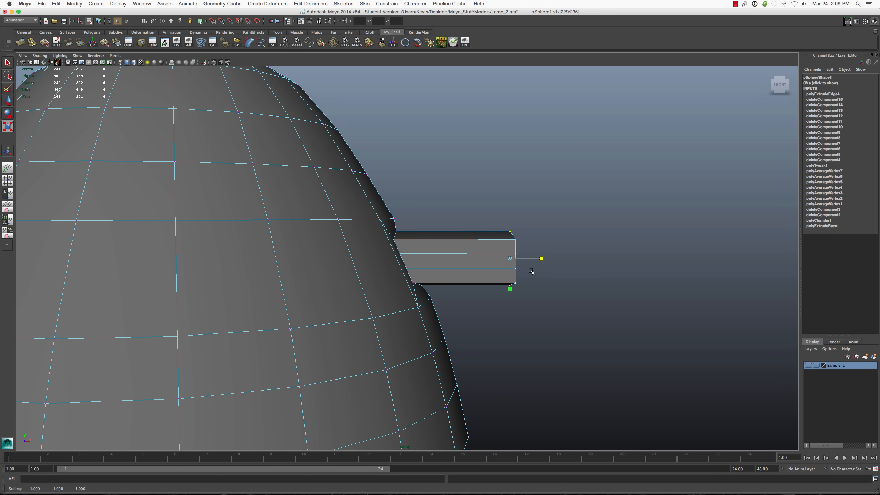
# Insert an edge loop around the hole, between its border and the surrounding faces, and convert the loop to vertices.
pyautogui.press('q')
pyautogui.moveTo(464, 249); pyautogui.dragTo(488, 226, button='right')
pyautogui.click(489, 225)
pyautogui.moveTo(489, 226)
pyautogui.keyDown('alt'); pyautogui.mouseDown()
pyautogui.moveTo(441, 224)
pyautogui.moveTo(435, 250)
pyautogui.moveTo(485, 266)
pyautogui.moveTo(505, 253)
pyautogui.mouseUp(); pyautogui.keyUp('alt')
pyautogui.click(434, 250)
pyautogui.moveTo(499, 252); pyautogui.dragTo(479, 254, button='right')
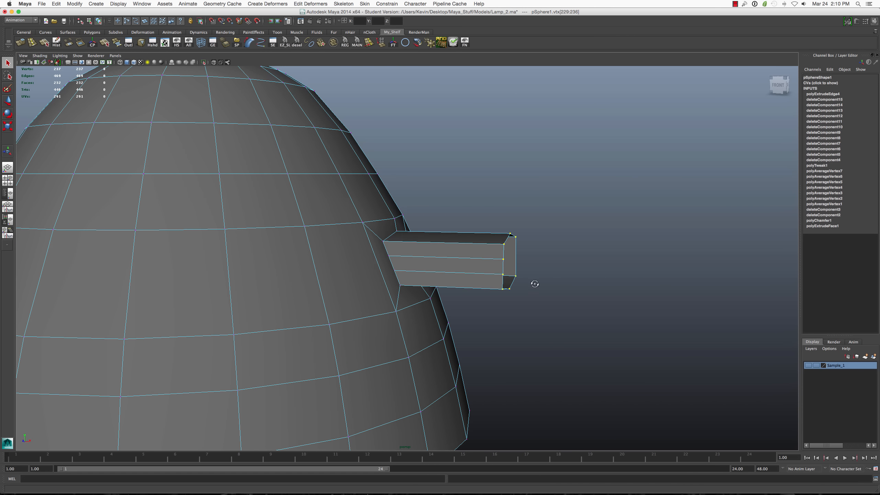
pyautogui.keyDown('alt'); pyautogui.moveTo(535, 284); pyautogui.dragTo(415, 258); pyautogui.keyUp('alt')
pyautogui.press('w')
pyautogui.moveTo(414, 257); pyautogui.dragTo(395, 247, button='right')
pyautogui.press('q')
pyautogui.click(353, 233)
pyautogui.keyDown('alt'); pyautogui.moveTo(396, 249); pyautogui.dragTo(387, 245); pyautogui.keyUp('alt')
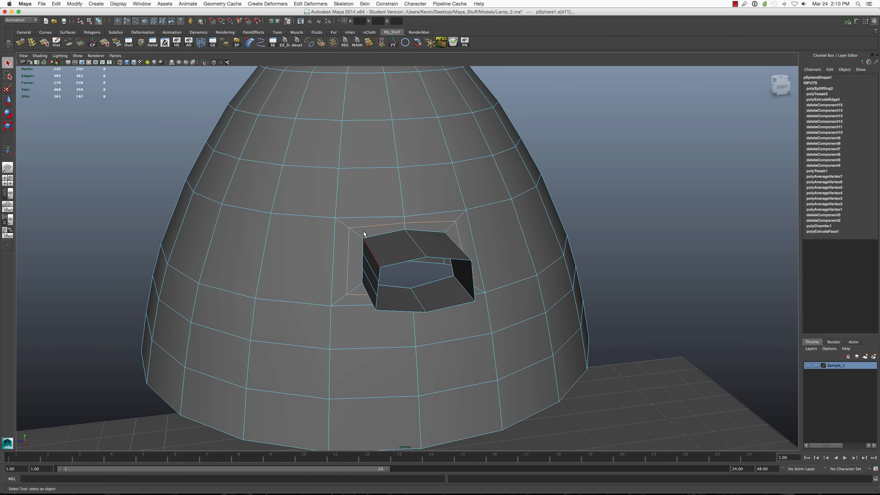
pyautogui.keyDown('shift'); pyautogui.rightClick(377, 230); pyautogui.keyUp('shift')
pyautogui.keyDown('ctrl'); pyautogui.moveTo(377, 230); pyautogui.dragTo(357, 230, button='right'); pyautogui.keyUp('ctrl')
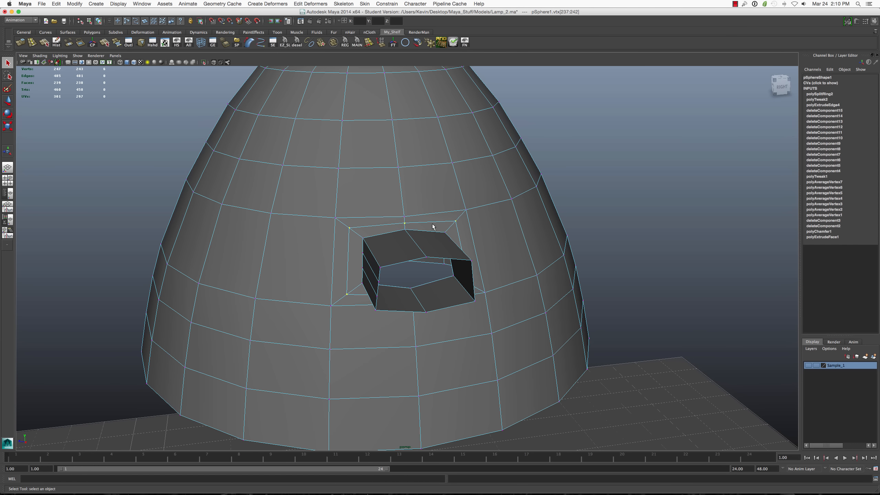
# Select the faces of the tube extruded from the hole and delete them.
pyautogui.keyDown('alt'); pyautogui.moveTo(444, 242); pyautogui.dragTo(488, 229); pyautogui.keyUp('alt')
pyautogui.moveTo(488, 228); pyautogui.dragTo(488, 250, button='right')
pyautogui.moveTo(466, 215); pyautogui.dragTo(410, 277)
pyautogui.press('Delete')
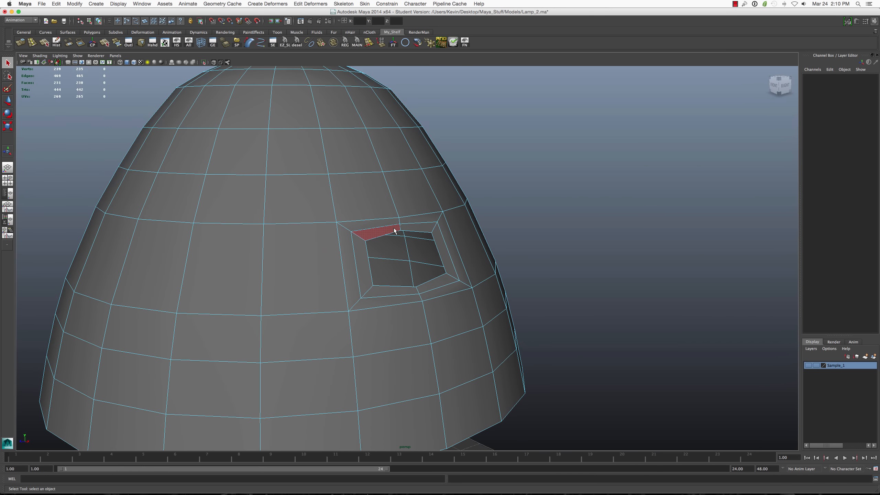
# Try averaging the vertices of the hole's border and of the loop around it.
pyautogui.moveTo(394, 227); pyautogui.dragTo(443, 220, button='right')
pyautogui.click(392, 224)
pyautogui.doubleClick(388, 226)
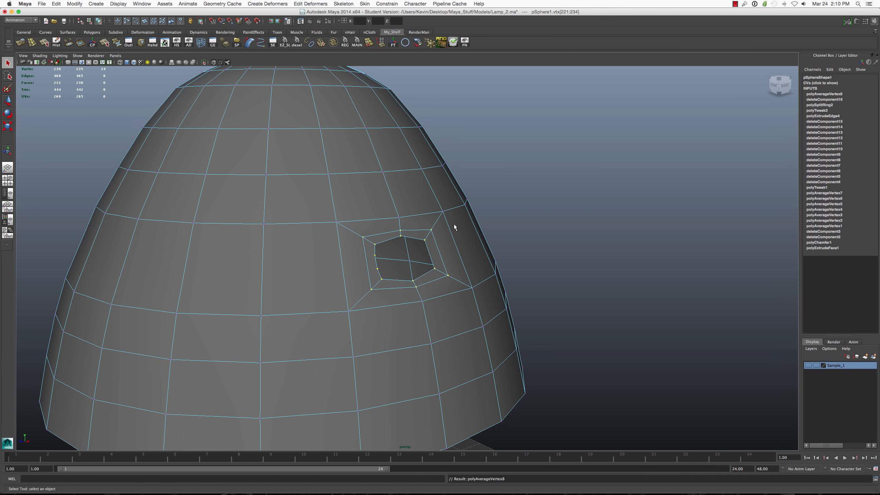
pyautogui.keyDown('alt'); pyautogui.moveTo(455, 227); pyautogui.dragTo(427, 231); pyautogui.keyUp('alt')
pyautogui.hotkey('ctrl', 'z')
# Insert four vertical edge loops through the edges beside the hole's midline, two above the hole and two below it.
pyautogui.keyDown('alt'); pyautogui.moveTo(365, 234); pyautogui.dragTo(373, 238); pyautogui.keyUp('alt')
pyautogui.press('F10')
pyautogui.click(388, 226)
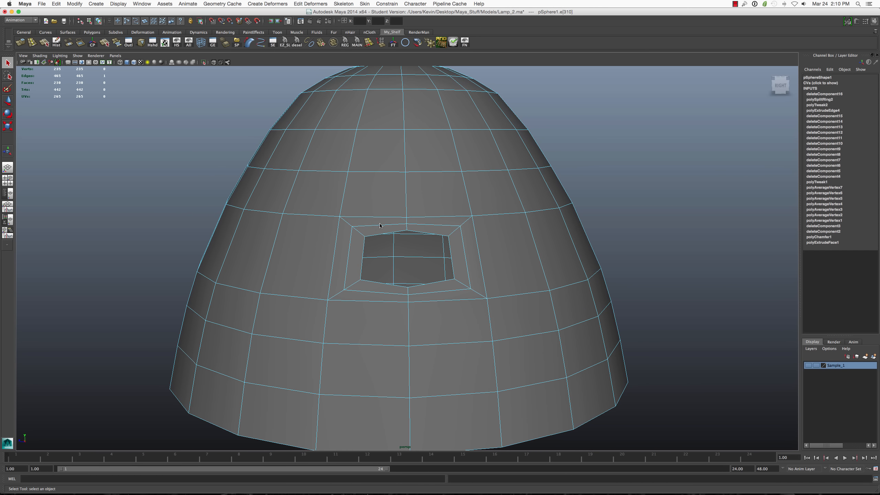
pyautogui.keyDown('shift'); pyautogui.moveTo(388, 226); pyautogui.dragTo(436, 223, button='right'); pyautogui.keyUp('shift')
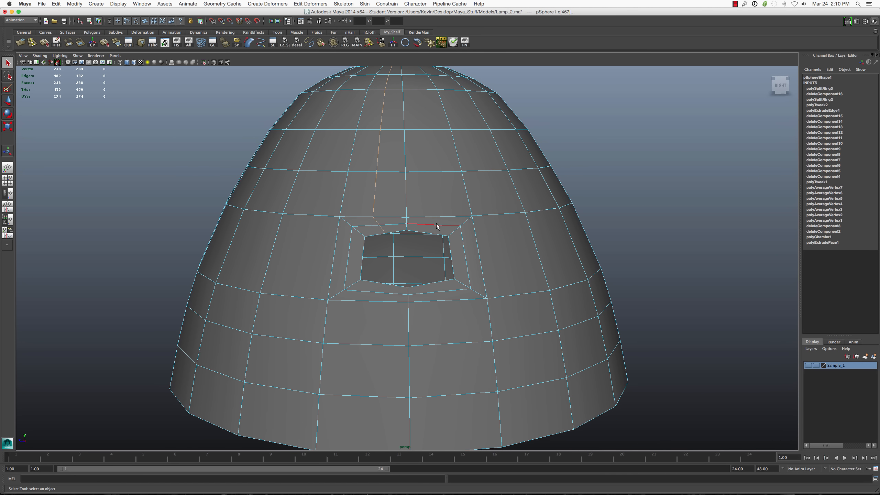
pyautogui.click(379, 297)
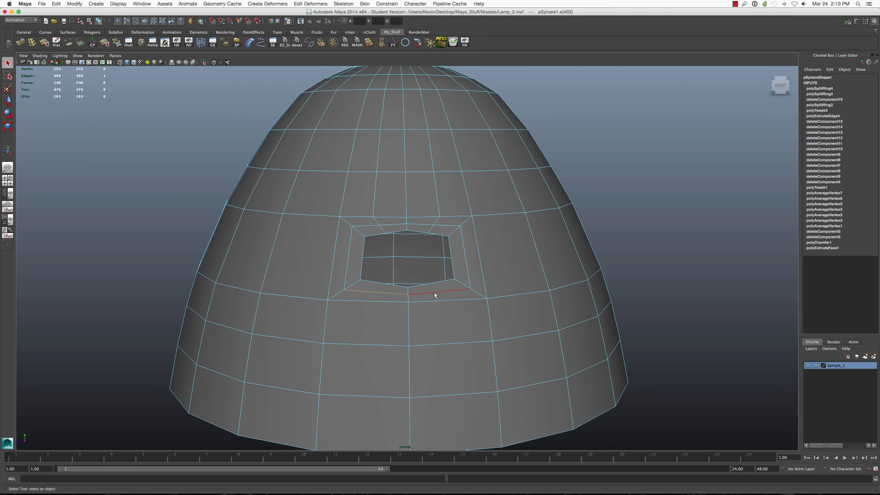
pyautogui.click(435, 293)
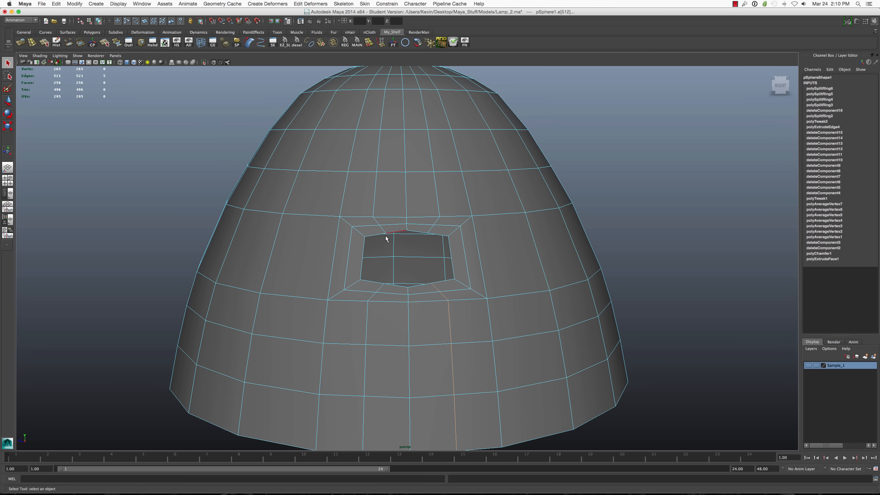
# Delete the two extra vertices between the corners on the left side of the hole's border.
pyautogui.moveTo(386, 232); pyautogui.dragTo(367, 235, button='right')
pyautogui.click(368, 237)
pyautogui.scroll(3, 380, 243)
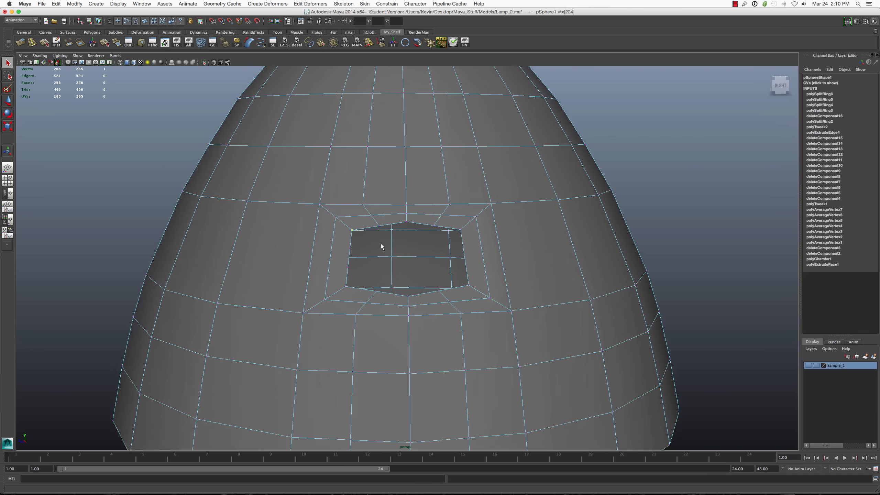
pyautogui.keyDown('shift'); pyautogui.rightClick(346, 248); pyautogui.keyUp('shift')
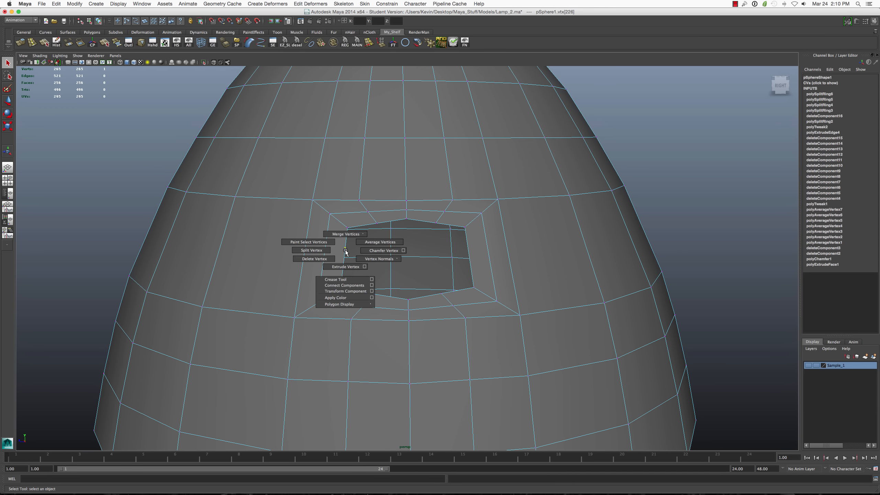
pyautogui.keyDown('shift'); pyautogui.moveTo(347, 245); pyautogui.dragTo(320, 260, button='right'); pyautogui.keyUp('shift')
pyautogui.click(343, 268)
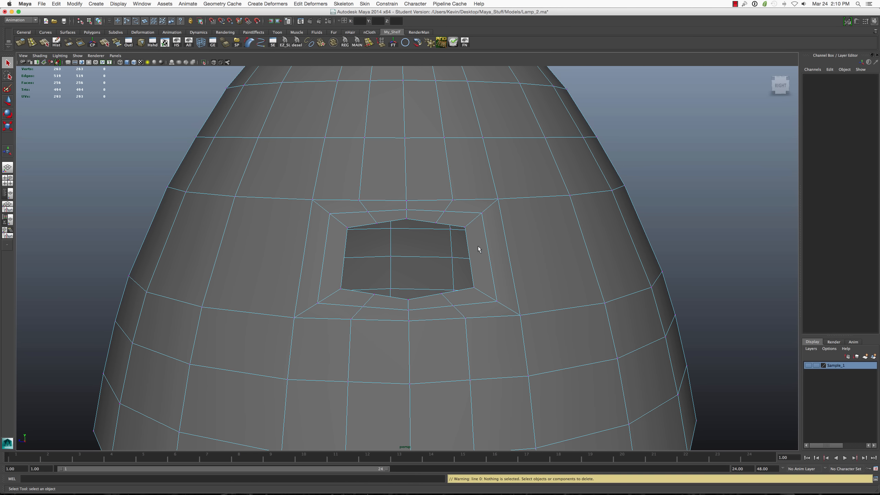
# Insert a horizontal edge loop around the dome through the left border edge of the hole.
pyautogui.click(344, 255)
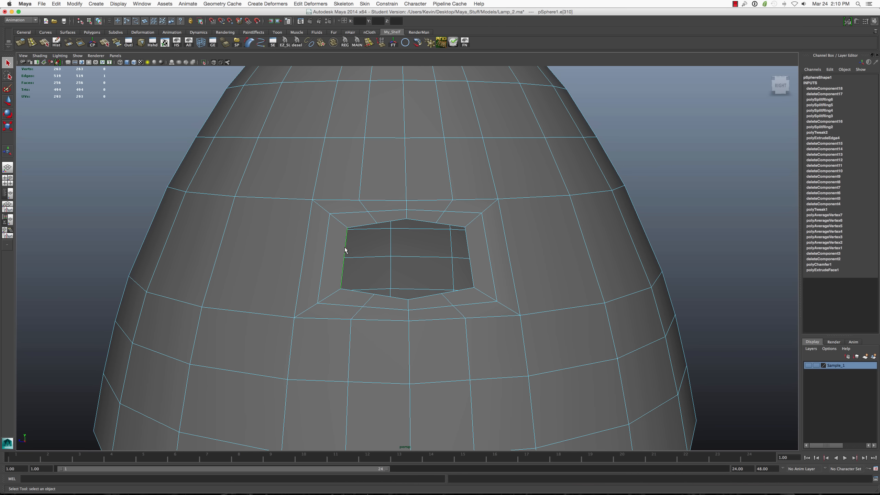
pyautogui.keyDown('shift'); pyautogui.rightClick(346, 247); pyautogui.keyUp('shift')
pyautogui.keyDown('ctrl'); pyautogui.moveTo(334, 246); pyautogui.dragTo(285, 245, button='right'); pyautogui.keyUp('ctrl')
pyautogui.keyDown('alt'); pyautogui.moveTo(441, 258); pyautogui.dragTo(404, 263); pyautogui.keyUp('alt')
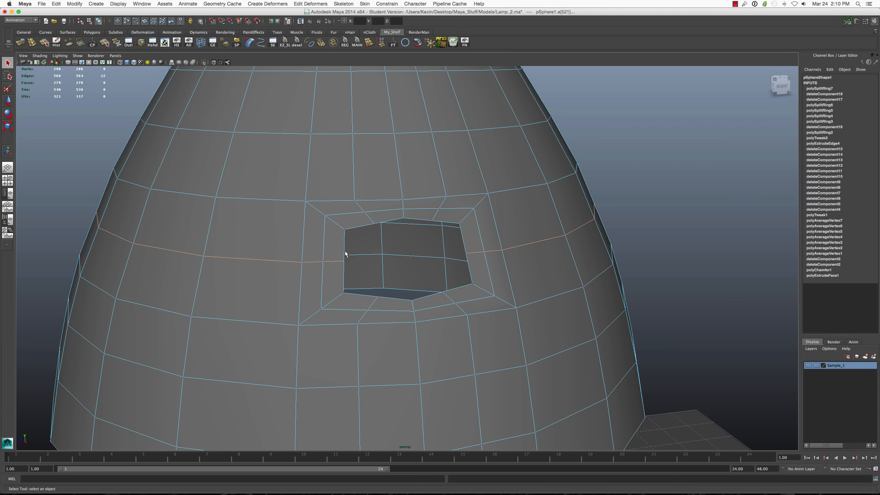
# Average the vertices of the hole's border loop four times to round the opening.
pyautogui.click(354, 230)
pyautogui.doubleClick(358, 226)
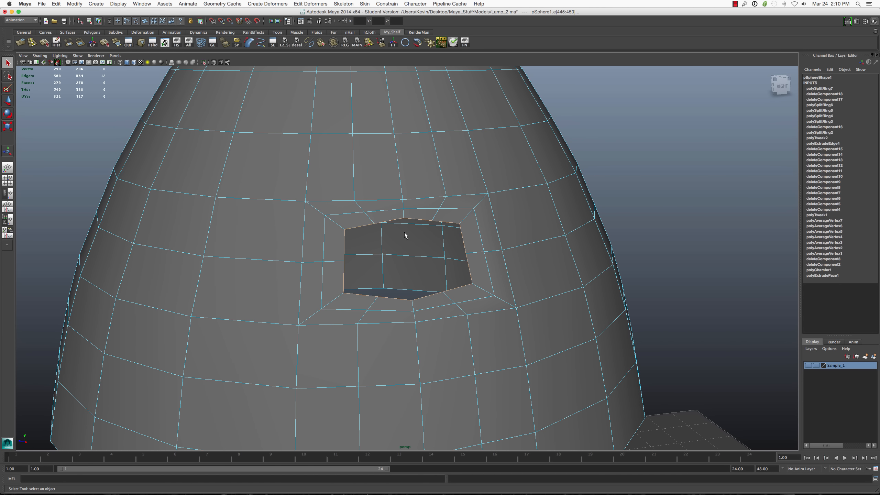
pyautogui.press('r')
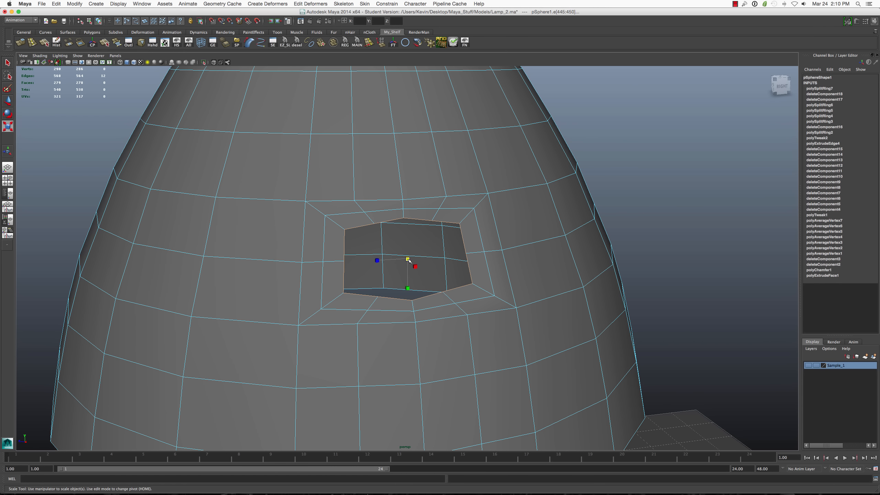
pyautogui.moveTo(408, 259); pyautogui.dragTo(398, 259)
pyautogui.press('z')
pyautogui.keyDown('shift'); pyautogui.rightClick(427, 236); pyautogui.keyUp('shift')
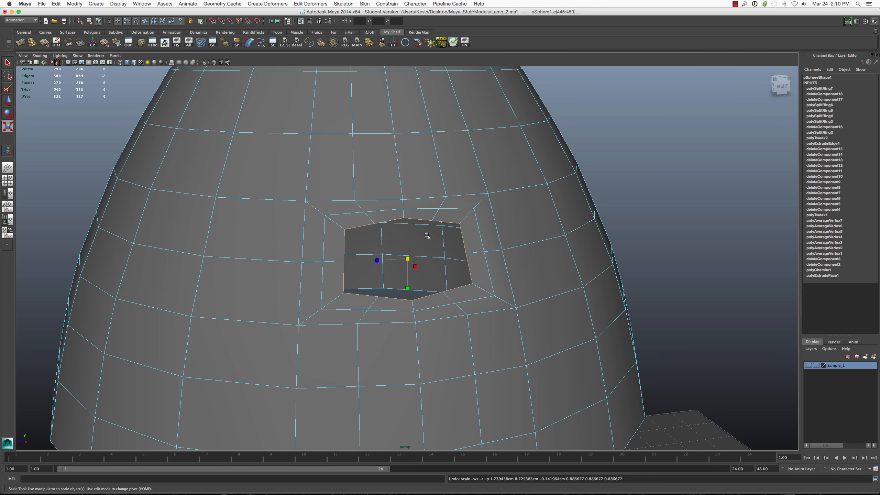
pyautogui.moveTo(427, 235)
pyautogui.keyDown('ctrl'); pyautogui.mouseDown(button='right')
pyautogui.moveTo(399, 237)
pyautogui.moveTo(441, 228)
pyautogui.moveTo(429, 239)
pyautogui.mouseUp(button='right'); pyautogui.keyUp('ctrl')
pyautogui.keyDown('alt'); pyautogui.moveTo(430, 239); pyautogui.dragTo(396, 253); pyautogui.keyUp('alt')
pyautogui.scroll(-5, 361, 258)
# Extrude the hole's border edges about 0.79 outward along the world X axis into a tube.
pyautogui.press('q')
pyautogui.moveTo(395, 253); pyautogui.dragTo(400, 233, button='right')
pyautogui.doubleClick(394, 239)
pyautogui.scroll(5, 394, 255)
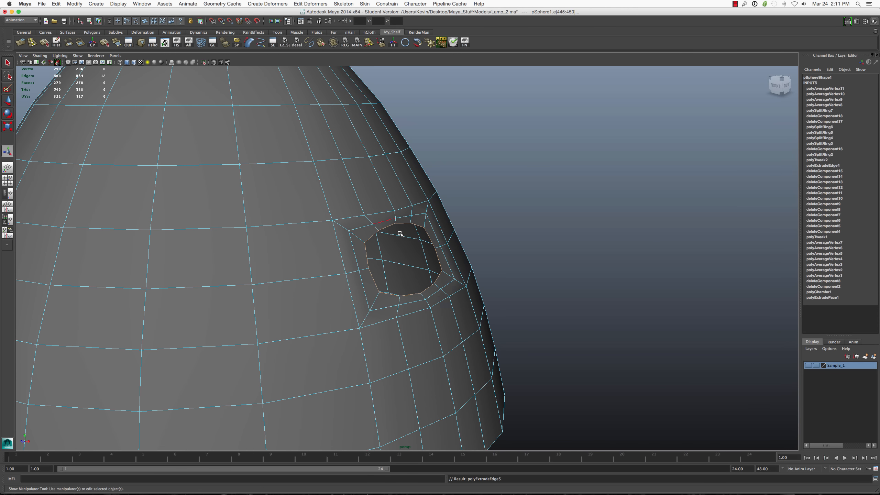
pyautogui.keyDown('alt'); pyautogui.moveTo(400, 236); pyautogui.dragTo(562, 266); pyautogui.keyUp('alt')
pyautogui.click(456, 253)
pyautogui.press('q')
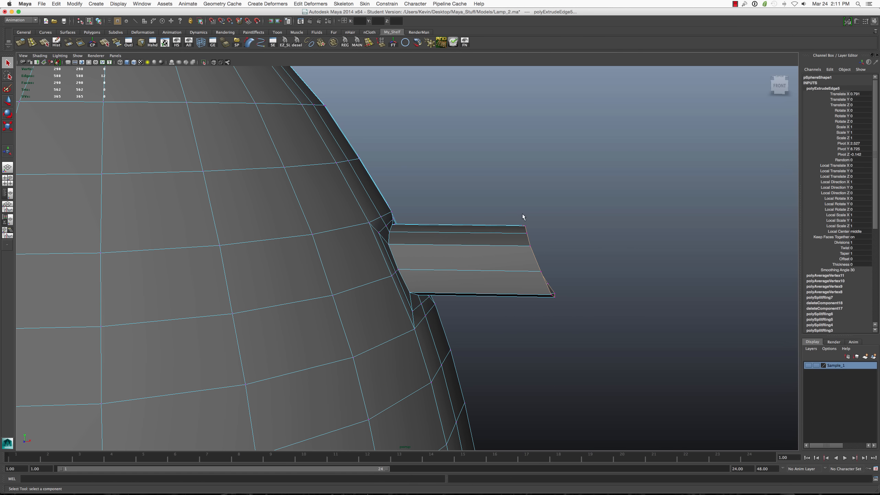
# Scale the tube's end vertices along X to straighten its slanted open end.
pyautogui.moveTo(522, 213); pyautogui.dragTo(567, 308)
pyautogui.scroll(1, 544, 238)
pyautogui.press('w')
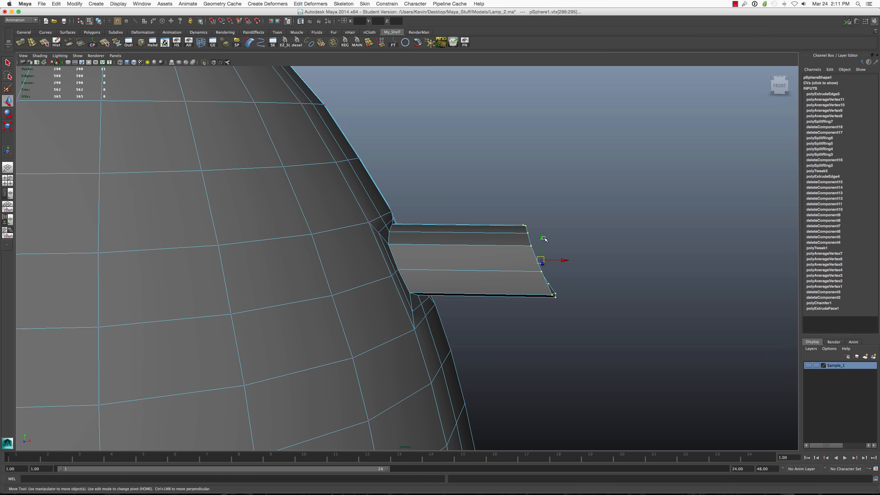
pyautogui.press('r')
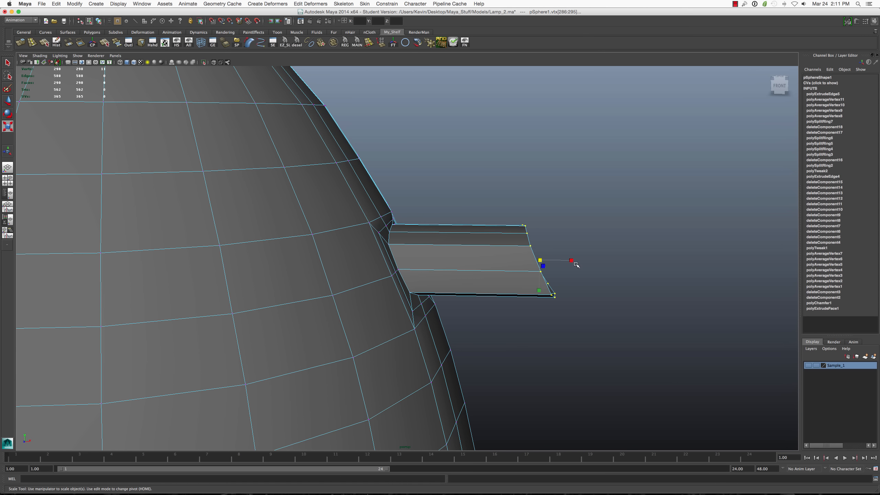
pyautogui.moveTo(572, 259); pyautogui.dragTo(482, 257)
pyautogui.press('w')
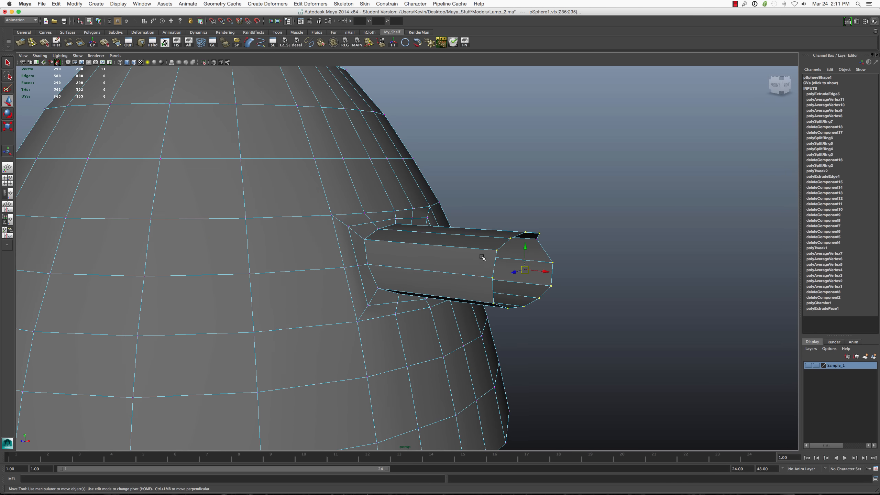
pyautogui.press('F8')
pyautogui.click(534, 229)
pyautogui.keyDown('alt'); pyautogui.moveTo(534, 234); pyautogui.dragTo(490, 246); pyautogui.keyUp('alt')
# Undo the end straightening and the outward move of the extruded border edges.
pyautogui.press('z')
pyautogui.press('z')
pyautogui.press('z')
pyautogui.press('z')
pyautogui.press('z')
pyautogui.press('z')
pyautogui.scroll(3, 451, 233)
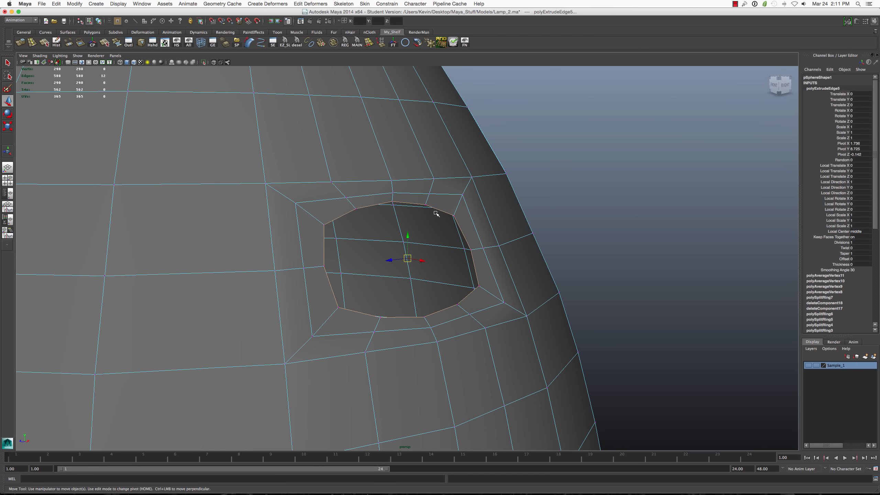
# Extrude the hole's border edges again, about 0.57 outward along the world X axis.
pyautogui.keyDown('alt'); pyautogui.moveTo(436, 214); pyautogui.dragTo(449, 224); pyautogui.keyUp('alt')
pyautogui.keyDown('shift'); pyautogui.moveTo(450, 223); pyautogui.dragTo(457, 233, button='right'); pyautogui.keyUp('shift')
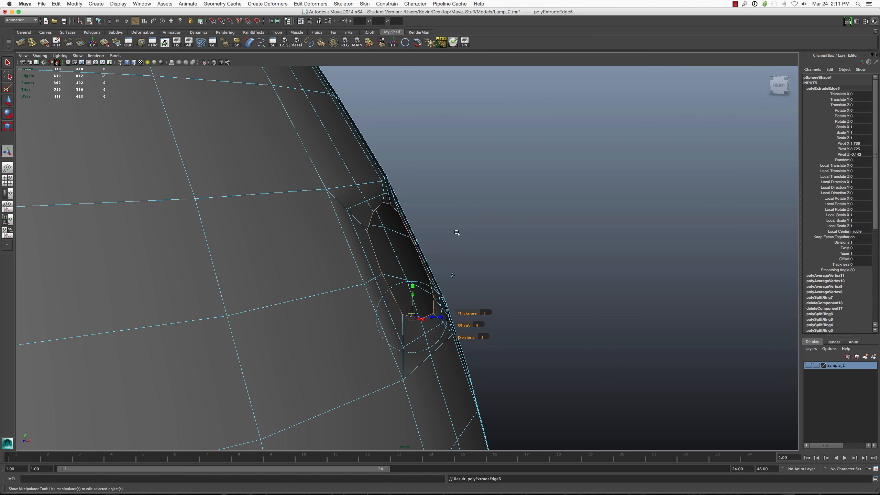
pyautogui.click(453, 276)
pyautogui.moveTo(434, 260); pyautogui.dragTo(553, 259)
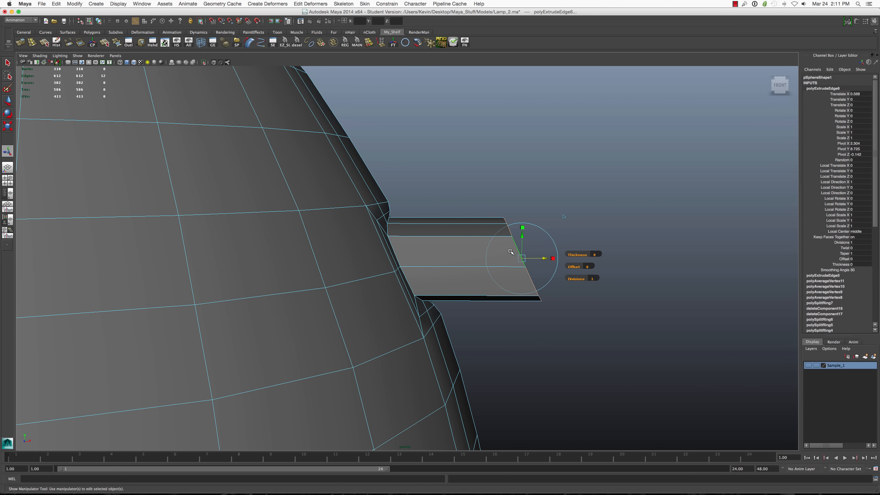
# Scale the tube's end vertices along X so its open end becomes nearly vertical.
pyautogui.press('q')
pyautogui.press('w')
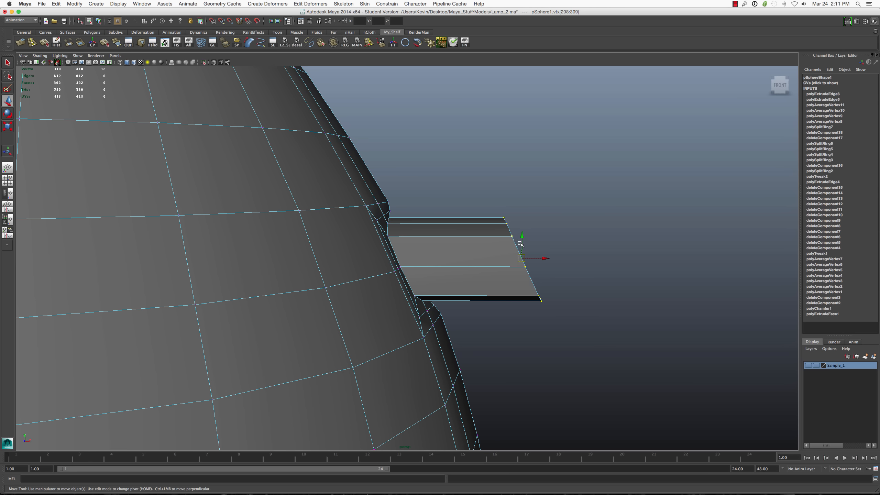
pyautogui.press('r')
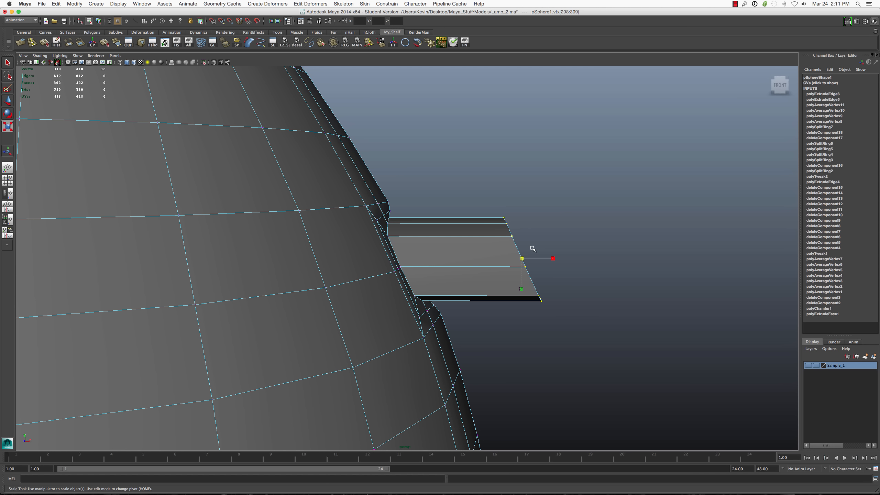
pyautogui.moveTo(562, 260); pyautogui.dragTo(521, 258)
pyautogui.press('w')
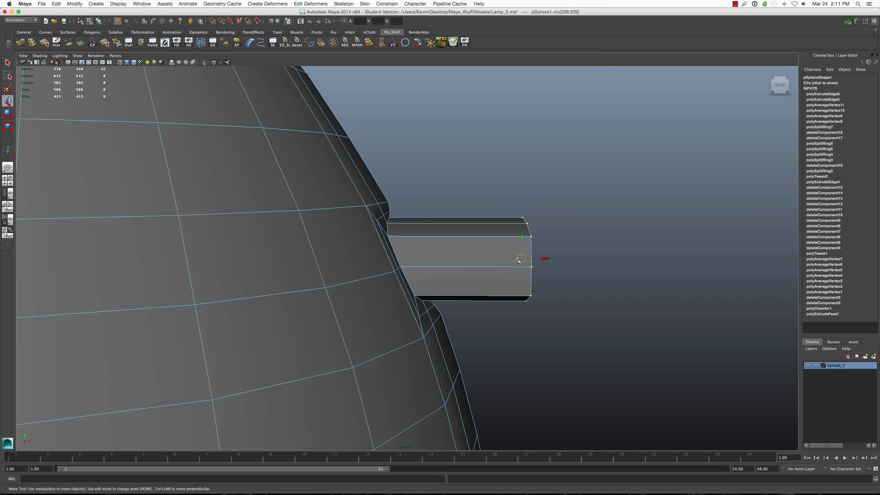
pyautogui.moveTo(457, 256); pyautogui.dragTo(455, 256)
# Select the tube's open end loop and average its vertices to make it rounder.
pyautogui.moveTo(483, 250)
pyautogui.keyDown('alt'); pyautogui.mouseDown()
pyautogui.moveTo(435, 244)
pyautogui.moveTo(480, 254)
pyautogui.mouseUp(); pyautogui.keyUp('alt')
pyautogui.scroll(-1, 434, 244)
pyautogui.click(473, 257)
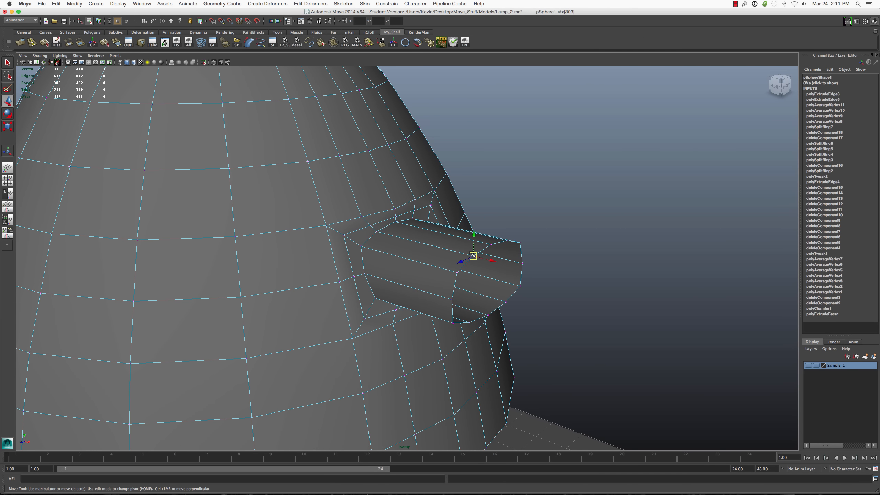
pyautogui.press('q')
pyautogui.press('F8')
pyautogui.click(484, 248)
pyautogui.click(467, 254)
pyautogui.moveTo(469, 249); pyautogui.dragTo(524, 232, button='right')
pyautogui.doubleClick(465, 262)
pyautogui.keyDown('shift'); pyautogui.rightClick(477, 242); pyautogui.keyUp('shift')
pyautogui.press('w')
# Scale the tube's end vertices along Z and average them once more.
pyautogui.keyDown('alt'); pyautogui.moveTo(526, 234); pyautogui.dragTo(450, 243); pyautogui.keyUp('alt')
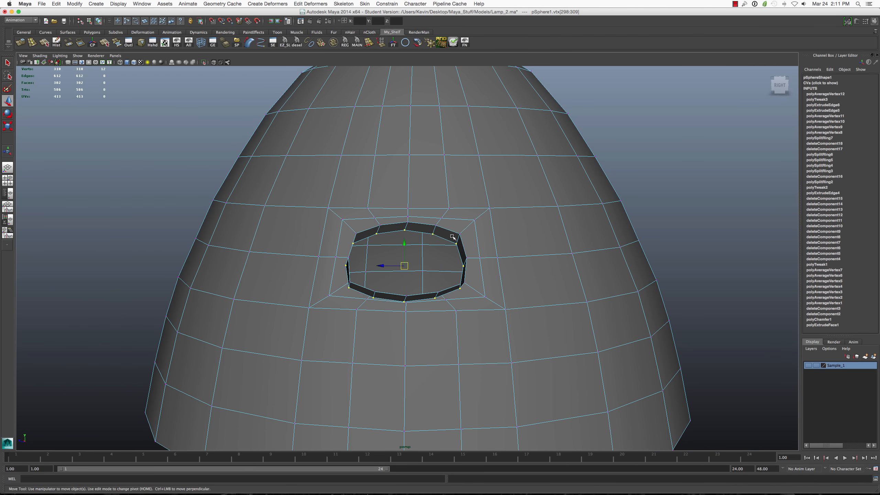
pyautogui.press('r')
pyautogui.moveTo(370, 266); pyautogui.dragTo(514, 271)
pyautogui.press('w')
pyautogui.keyDown('shift'); pyautogui.moveTo(468, 249); pyautogui.dragTo(510, 240, button='right'); pyautogui.keyUp('shift')
pyautogui.keyDown('alt'); pyautogui.moveTo(511, 241); pyautogui.dragTo(493, 244); pyautogui.keyUp('alt')
pyautogui.press('z')
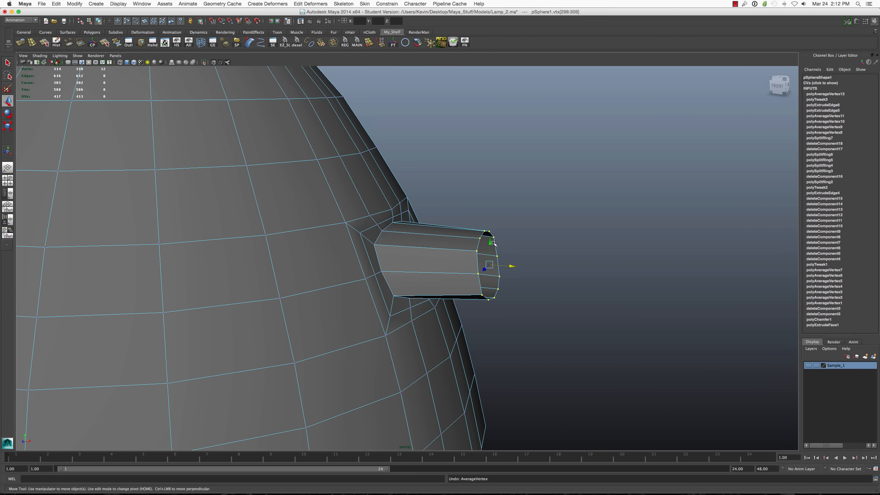
pyautogui.keyDown('shift'); pyautogui.moveTo(502, 264); pyautogui.dragTo(507, 243, button='right'); pyautogui.keyUp('shift')
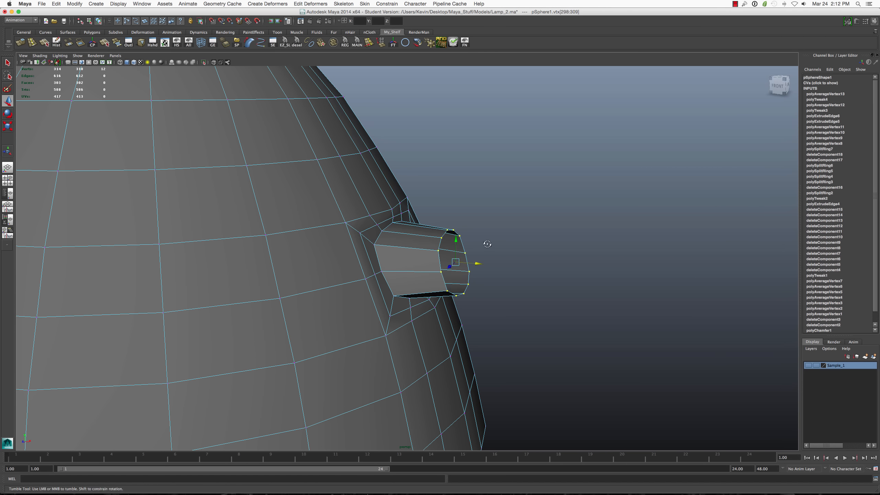
# Move the tube's end vertices outward along X to lengthen the tube.
pyautogui.moveTo(507, 244)
pyautogui.keyDown('alt'); pyautogui.mouseDown()
pyautogui.moveTo(468, 264)
pyautogui.moveTo(482, 264)
pyautogui.moveTo(360, 248)
pyautogui.moveTo(503, 246)
pyautogui.moveTo(501, 256)
pyautogui.mouseUp(); pyautogui.keyUp('alt')
pyautogui.press('r')
pyautogui.press('w')
pyautogui.press('e')
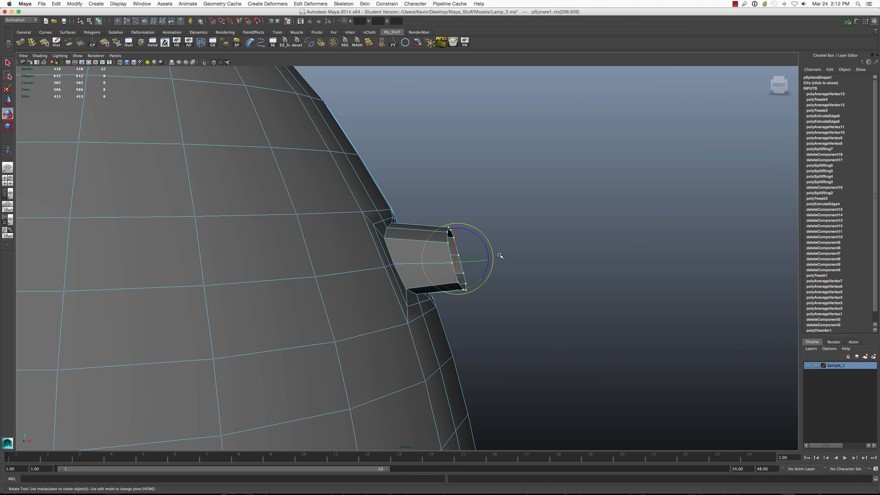
pyautogui.press('r')
pyautogui.press('w')
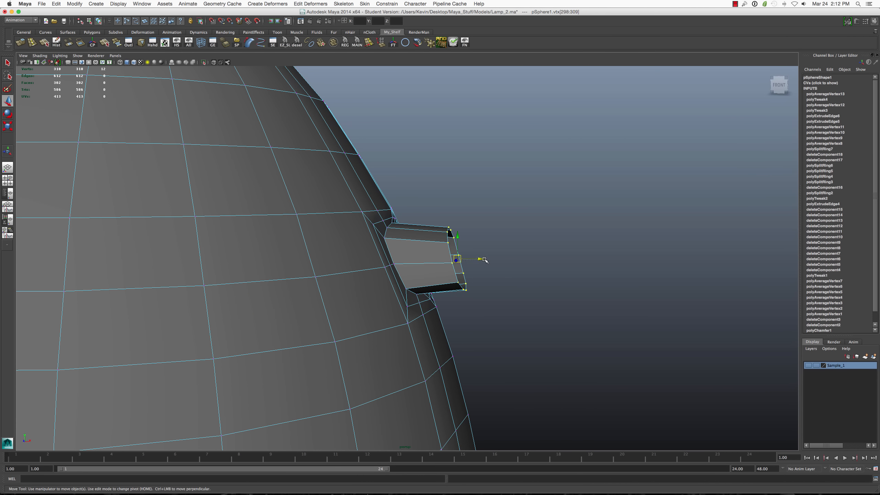
pyautogui.moveTo(481, 260); pyautogui.dragTo(501, 260)
# Scale the tube's end vertices along X to flatten the slanted opening.
pyautogui.press('r')
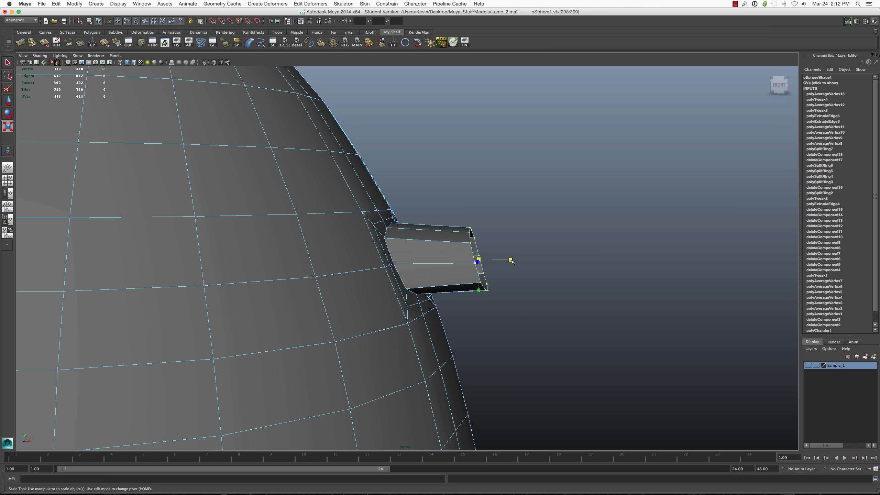
pyautogui.click(511, 260)
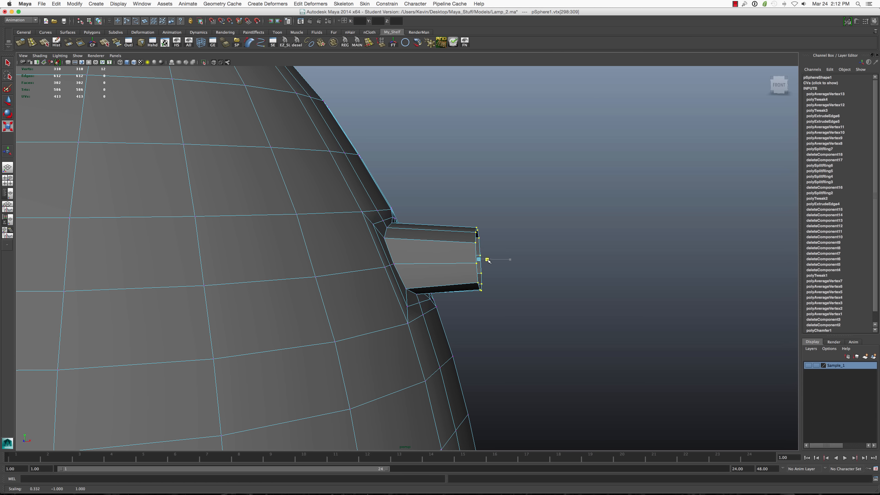
pyautogui.hotkey('ctrl', 'z')
pyautogui.moveTo(510, 260); pyautogui.dragTo(428, 246)
# Narrow the tube's open end along Z and try resizing it in Y and Z together.
pyautogui.press('w')
pyautogui.press('e')
pyautogui.press('r')
pyautogui.moveTo(379, 269); pyautogui.dragTo(434, 256)
pyautogui.moveTo(439, 287); pyautogui.dragTo(475, 267)
pyautogui.press('z')
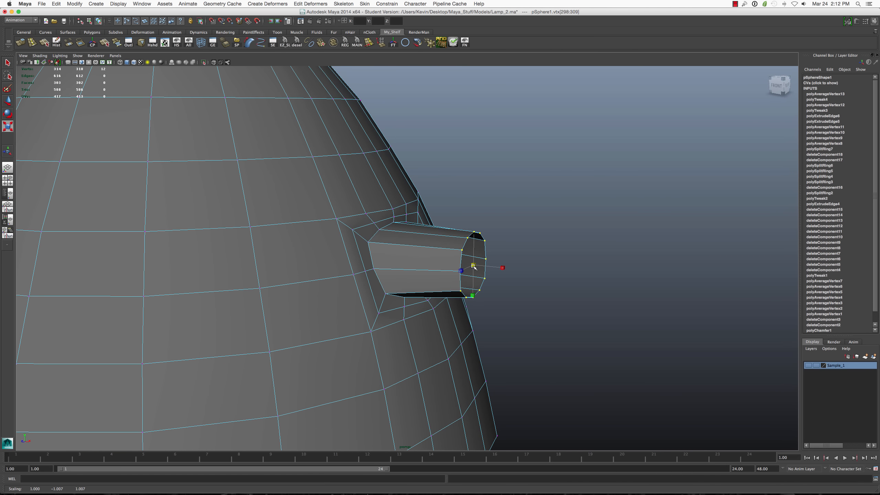
# Examine the shading where the tube meets the dome from several sides.
pyautogui.press('q')
pyautogui.moveTo(427, 258); pyautogui.dragTo(481, 232, button='right')
pyautogui.click(534, 209)
pyautogui.keyDown('alt'); pyautogui.moveTo(535, 209); pyautogui.dragTo(437, 213); pyautogui.keyUp('alt')
pyautogui.click(446, 243)
pyautogui.press('F10')
pyautogui.click(455, 218)
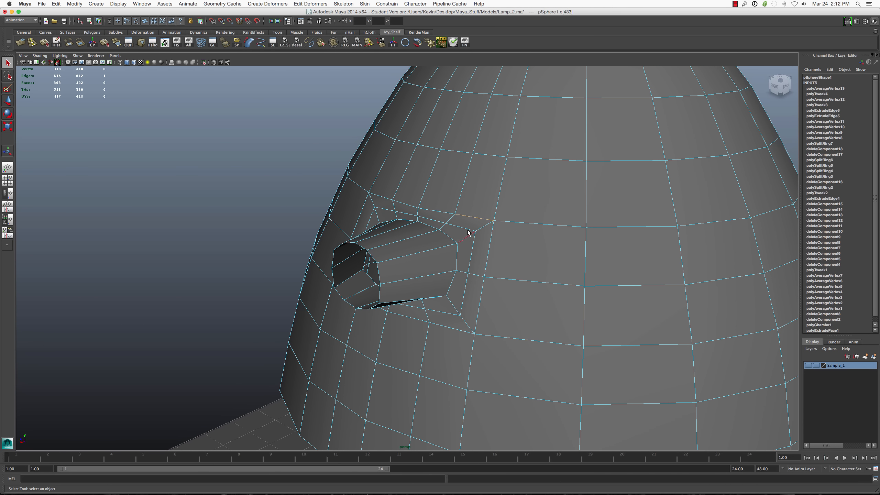
pyautogui.press('F8')
pyautogui.click(208, 160)
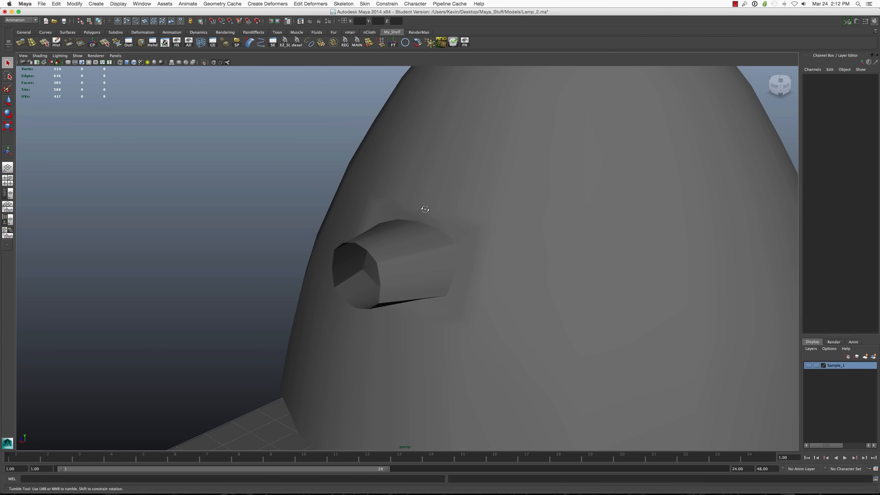
pyautogui.keyDown('alt'); pyautogui.moveTo(425, 210); pyautogui.dragTo(463, 231); pyautogui.keyUp('alt')
pyautogui.moveTo(384, 220)
pyautogui.keyDown('alt'); pyautogui.mouseDown()
pyautogui.moveTo(436, 201)
pyautogui.moveTo(392, 216)
pyautogui.mouseUp(); pyautogui.keyUp('alt')
pyautogui.click(328, 236)
# Soften the edge loop at the tube's base and the supporting loop around it.
pyautogui.press('F8')
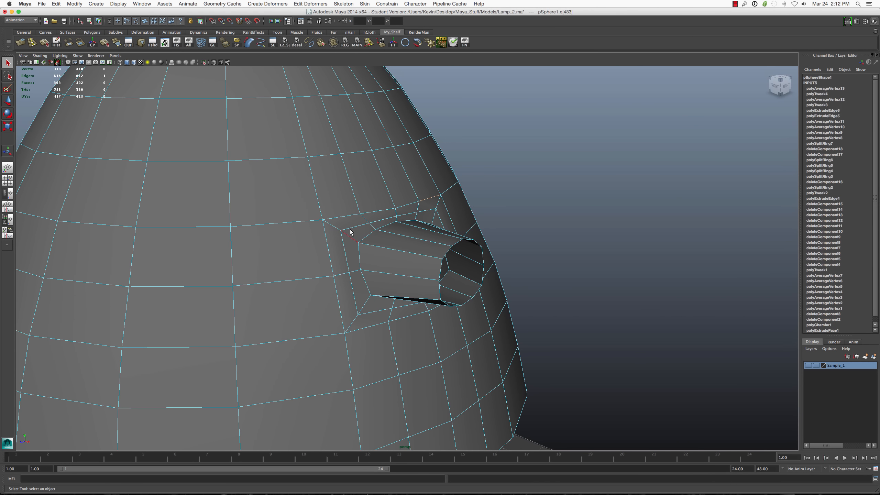
pyautogui.moveTo(360, 230); pyautogui.dragTo(359, 217, button='right')
pyautogui.doubleClick(358, 225)
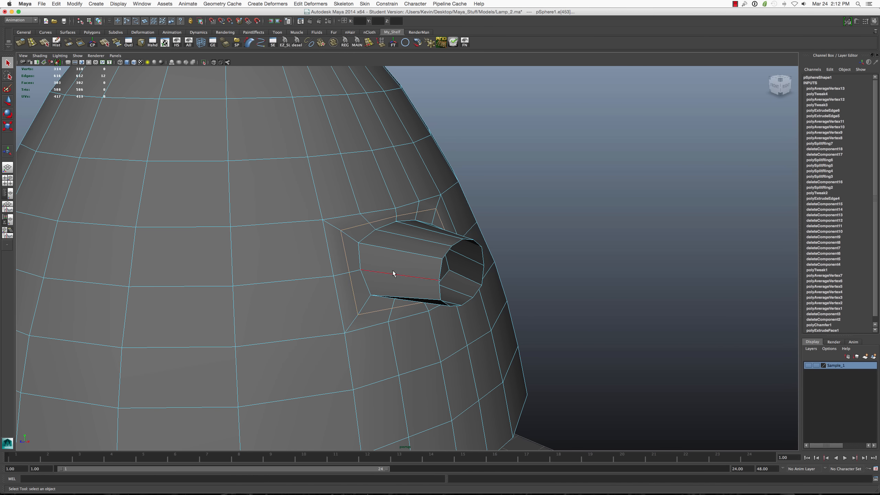
pyautogui.keyDown('alt'); pyautogui.moveTo(393, 271); pyautogui.dragTo(312, 280); pyautogui.keyUp('alt')
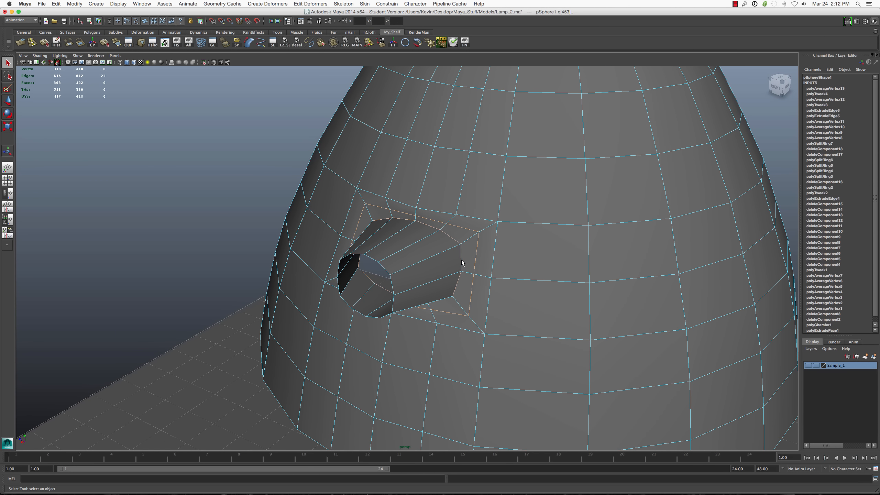
pyautogui.moveTo(461, 260)
pyautogui.keyDown('shift'); pyautogui.mouseDown(button='right')
pyautogui.moveTo(480, 261)
pyautogui.moveTo(476, 252)
pyautogui.mouseUp(button='right'); pyautogui.keyUp('shift')
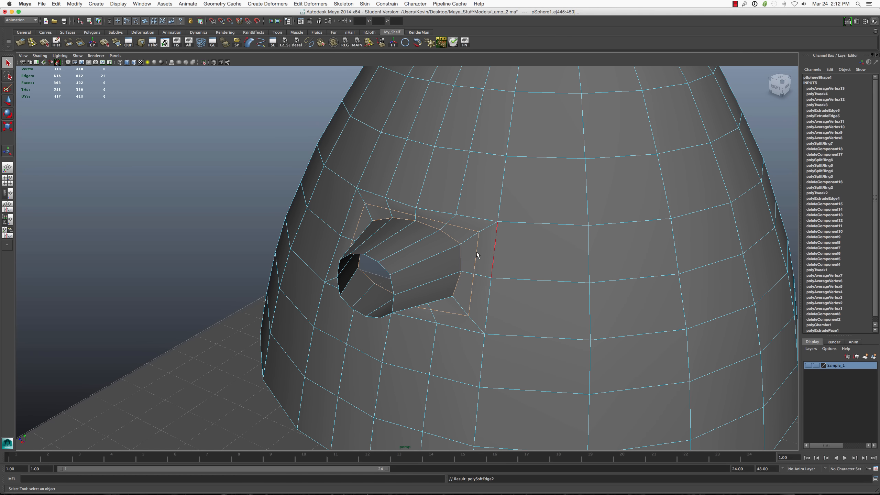
pyautogui.hotkey('alt', 'd')
pyautogui.keyDown('alt'); pyautogui.moveTo(378, 212); pyautogui.dragTo(417, 214); pyautogui.keyUp('alt')
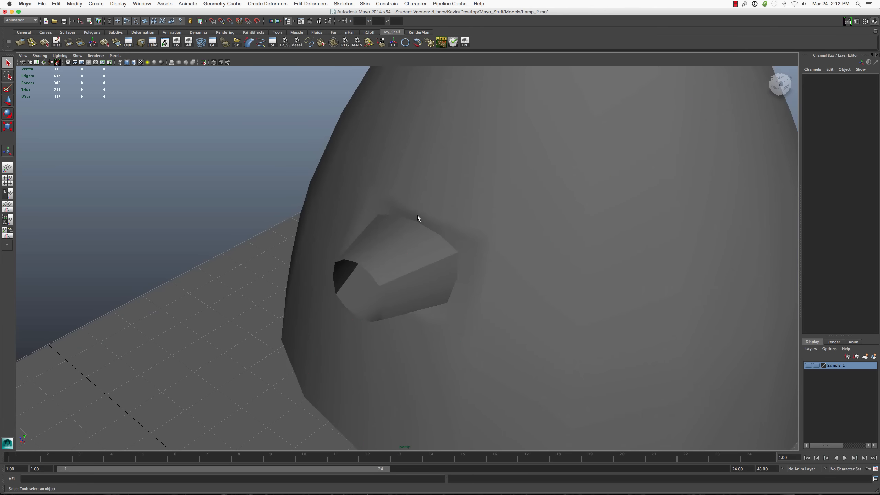
# Select the outermost rectangle of edges around the tube's base and soften them.
pyautogui.moveTo(421, 226); pyautogui.dragTo(431, 200, button='right')
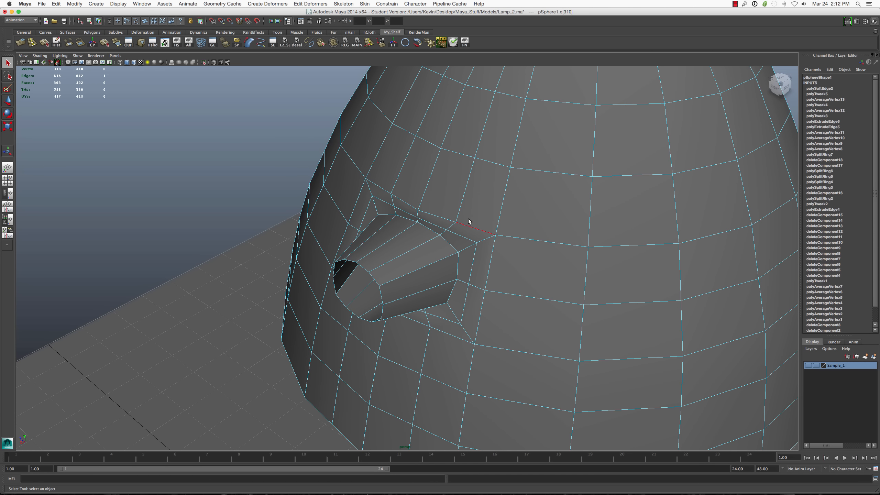
pyautogui.click(468, 224)
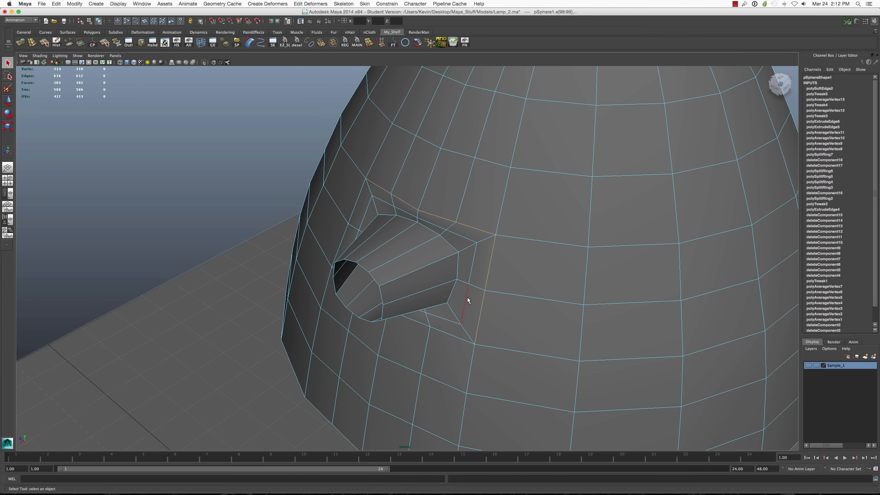
pyautogui.keyDown('alt'); pyautogui.moveTo(468, 300); pyautogui.dragTo(482, 297); pyautogui.keyUp('alt')
pyautogui.keyDown('shift'); pyautogui.doubleClick(474, 328); pyautogui.keyUp('shift')
pyautogui.keyDown('alt'); pyautogui.moveTo(450, 330); pyautogui.dragTo(516, 328); pyautogui.keyUp('alt')
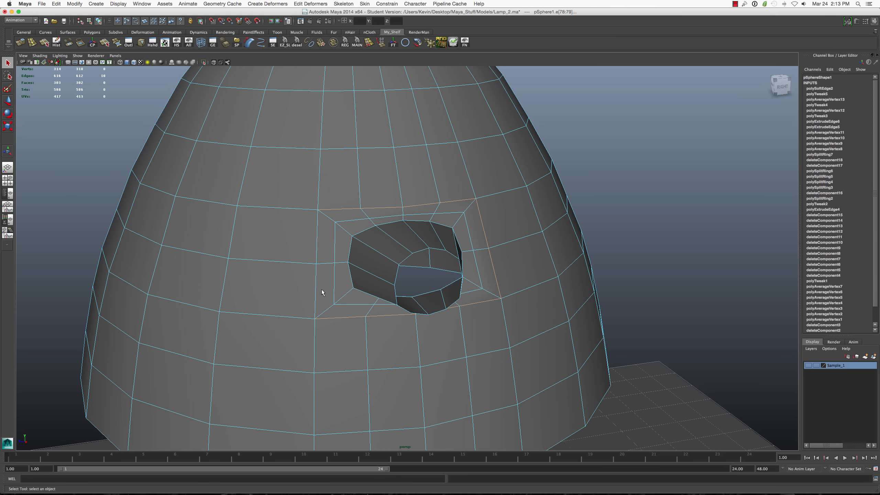
pyautogui.keyDown('shift'); pyautogui.click(316, 286); pyautogui.keyUp('shift')
pyautogui.keyDown('shift'); pyautogui.moveTo(346, 259); pyautogui.dragTo(390, 257, button='right'); pyautogui.keyUp('shift')
pyautogui.moveTo(361, 229); pyautogui.dragTo(368, 208, button='right')
pyautogui.click(681, 177)
pyautogui.keyDown('alt'); pyautogui.moveTo(681, 176); pyautogui.dragTo(356, 237); pyautogui.keyUp('alt')
pyautogui.click(348, 246)
# Nudge the edge loop around the tube's base outward along X and soften the edges there.
pyautogui.moveTo(370, 255); pyautogui.dragTo(369, 236, button='right')
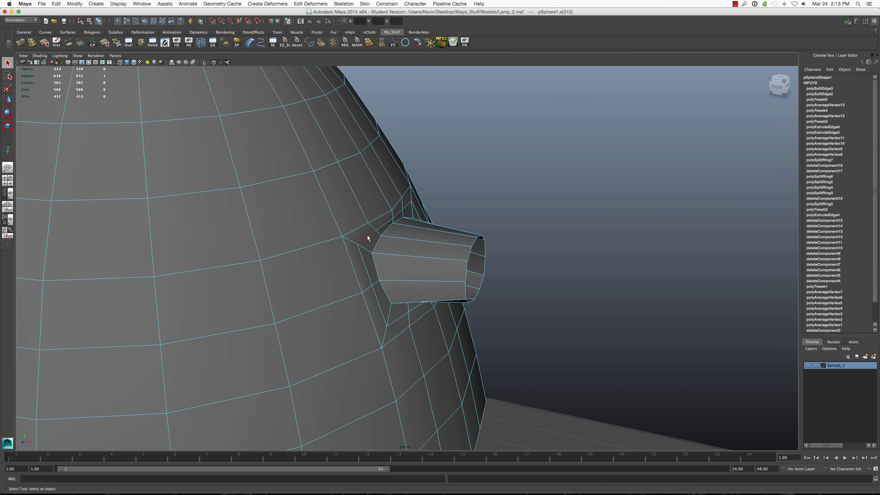
pyautogui.doubleClick(369, 235)
pyautogui.press('w')
pyautogui.moveTo(408, 258); pyautogui.dragTo(429, 260)
pyautogui.press('q')
pyautogui.doubleClick(377, 242)
pyautogui.keyDown('shift'); pyautogui.moveTo(383, 236); pyautogui.dragTo(416, 236, button='right'); pyautogui.keyUp('shift')
pyautogui.click(449, 186)
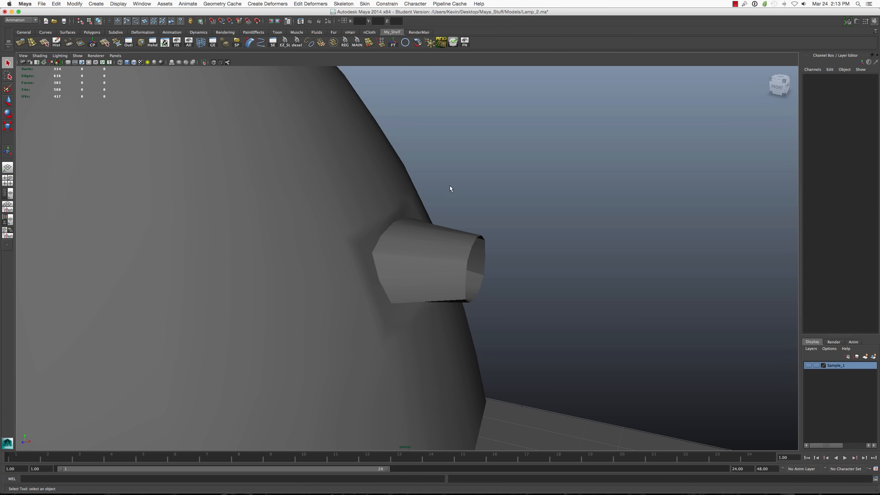
# Insert three evenly spaced edge loops around the tube along its length.
pyautogui.keyDown('alt'); pyautogui.moveTo(450, 186); pyautogui.dragTo(425, 267); pyautogui.keyUp('alt')
pyautogui.click(415, 258)
pyautogui.scroll(5, 412, 273)
pyautogui.moveTo(424, 267); pyautogui.dragTo(432, 251, button='right')
pyautogui.click(422, 246)
pyautogui.click(434, 246)
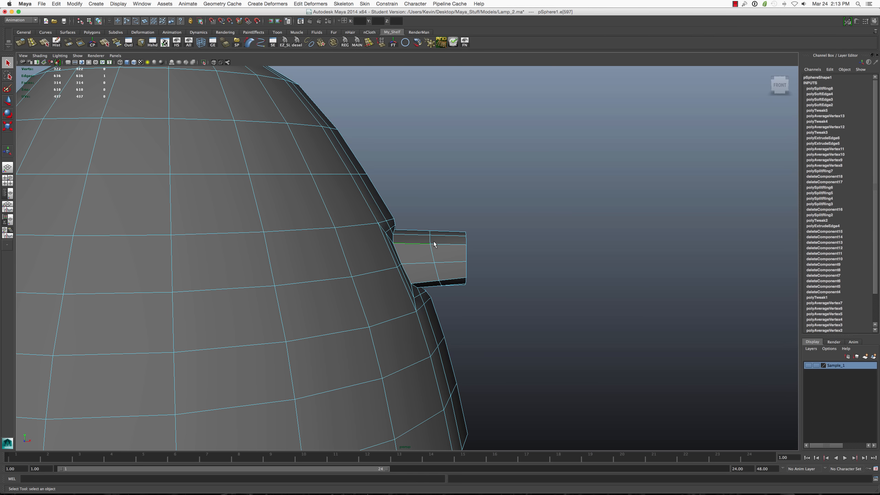
pyautogui.press('g')
pyautogui.click(444, 245)
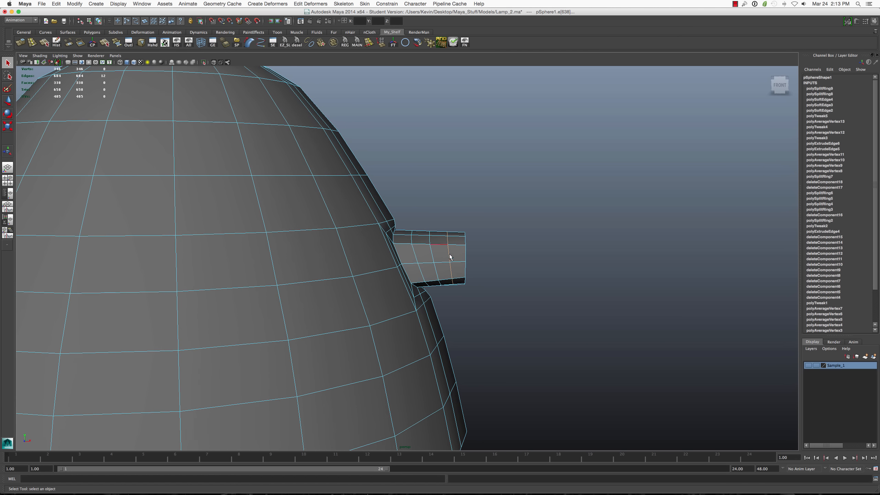
pyautogui.press('g')
# Select the inserted edge loop nearest the tube's open end and scale it flat along X.
pyautogui.keyDown('alt'); pyautogui.moveTo(450, 257); pyautogui.dragTo(451, 260); pyautogui.keyUp('alt')
pyautogui.moveTo(457, 255)
pyautogui.mouseDown(button='right')
pyautogui.moveTo(428, 255)
pyautogui.moveTo(455, 256)
pyautogui.mouseUp(button='right')
pyautogui.doubleClick(448, 248)
pyautogui.press('z')
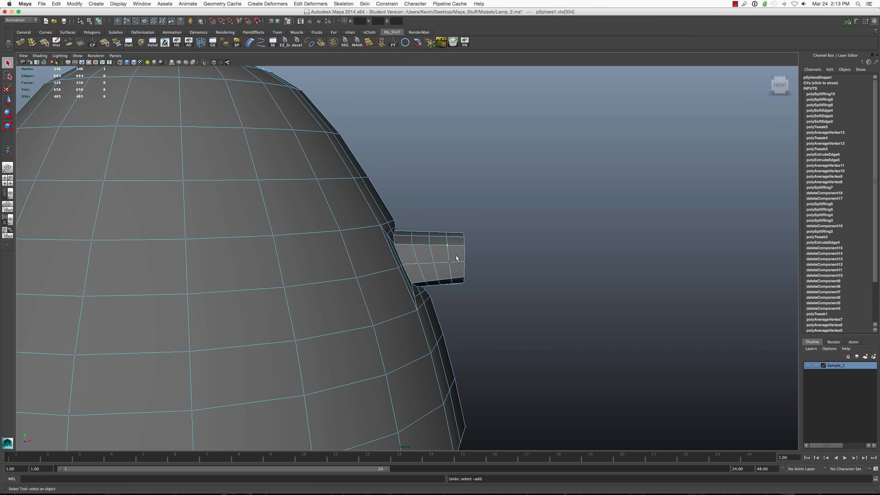
pyautogui.press('z')
pyautogui.scroll(1, 458, 257)
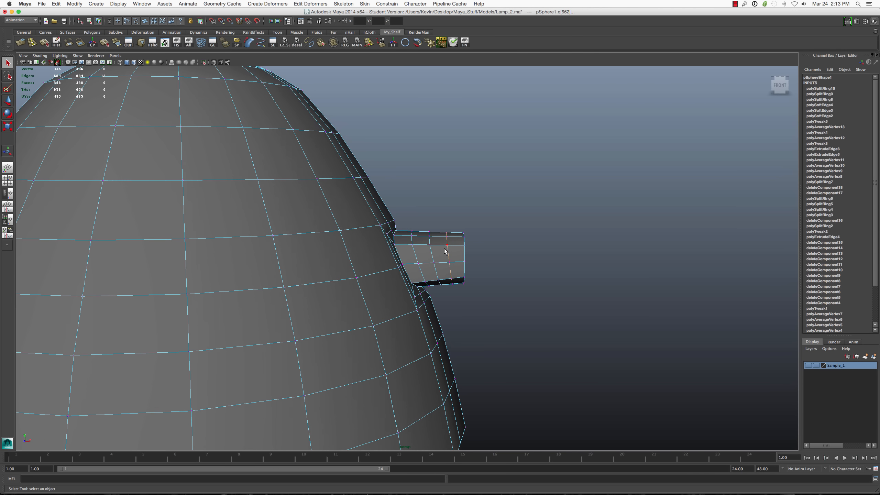
pyautogui.keyDown('shift'); pyautogui.rightClick(451, 253); pyautogui.keyUp('shift')
pyautogui.scroll(-1, 451, 254)
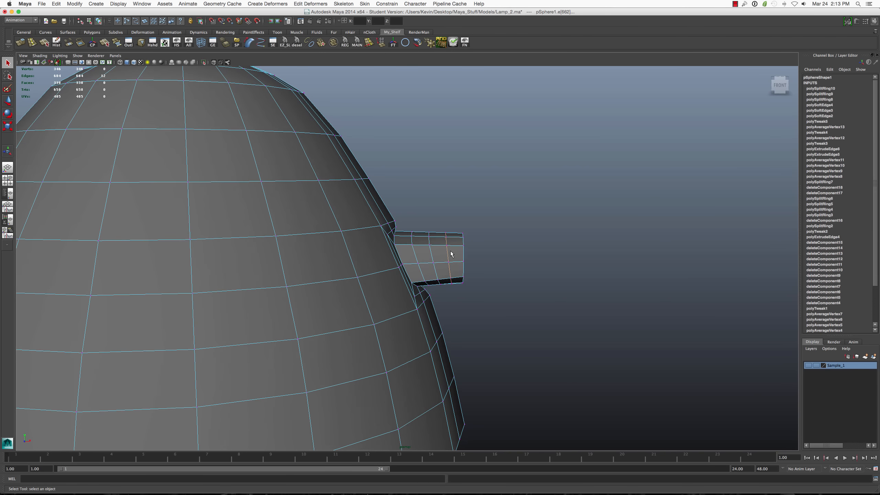
pyautogui.press('r')
pyautogui.moveTo(450, 253); pyautogui.dragTo(477, 258, button='middle')
# Scale the tube's middle edge loop and the loop nearest the dome flat along X.
pyautogui.click(433, 257)
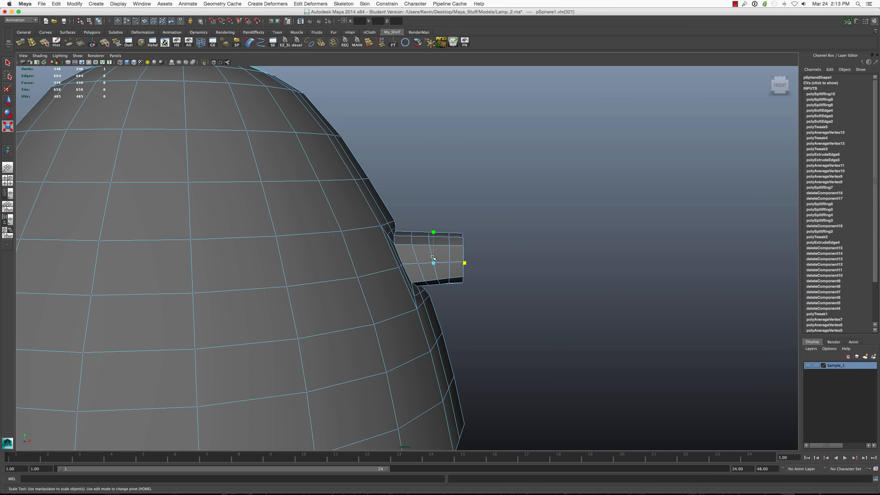
pyautogui.press('q')
pyautogui.scroll(2, 436, 257)
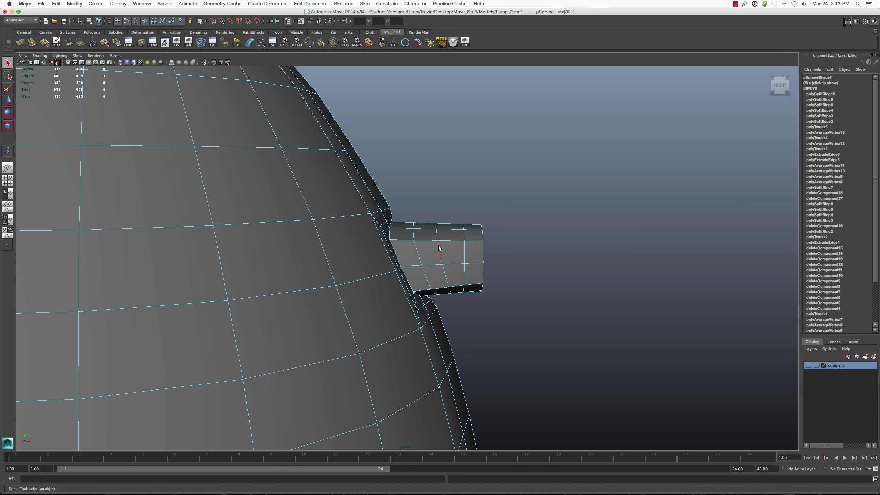
pyautogui.doubleClick(438, 249)
pyautogui.press('r')
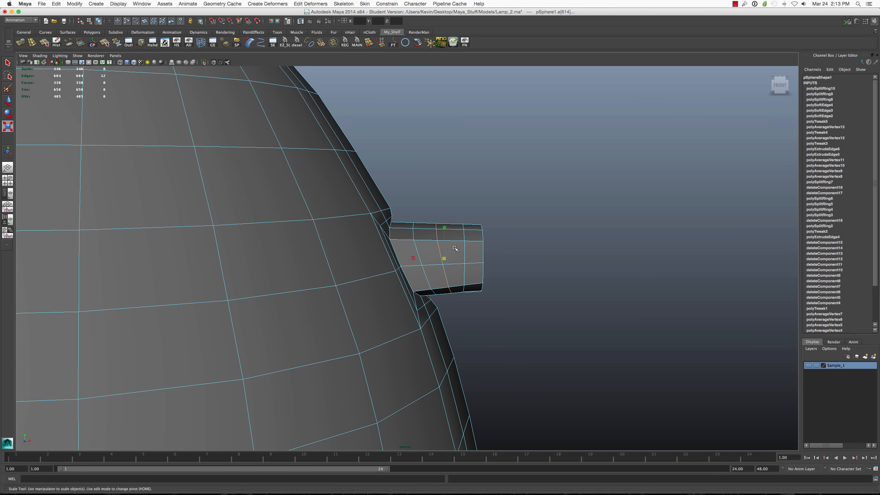
pyautogui.moveTo(416, 258)
pyautogui.mouseDown()
pyautogui.moveTo(448, 262)
pyautogui.moveTo(416, 259)
pyautogui.moveTo(426, 259)
pyautogui.mouseUp()
pyautogui.doubleClick(419, 257)
pyautogui.press('q')
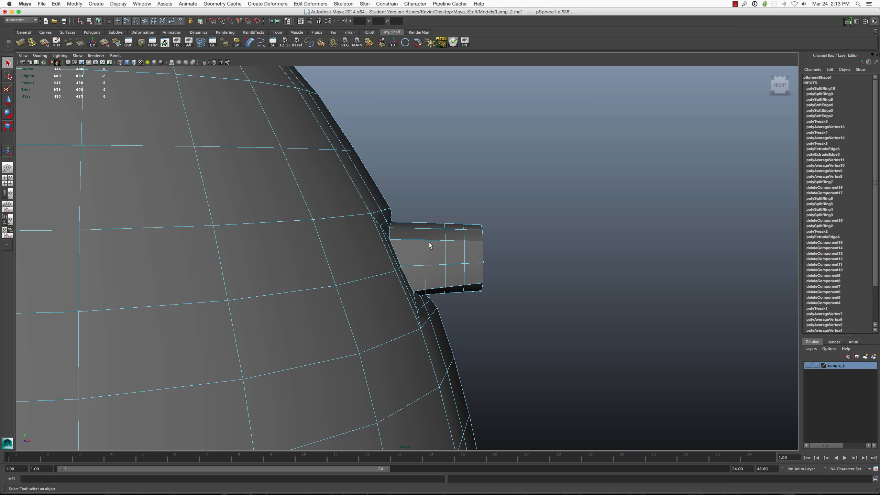
# Return to object mode and examine the unsmoothed dome and tube from the front and the side.
pyautogui.press('F8')
pyautogui.click(544, 210)
pyautogui.keyDown('alt'); pyautogui.moveTo(545, 210); pyautogui.dragTo(532, 242); pyautogui.keyUp('alt')
pyautogui.click(446, 249)
pyautogui.scroll(-7, 417, 255)
pyautogui.click(366, 245)
pyautogui.click(428, 256)
pyautogui.press('1')
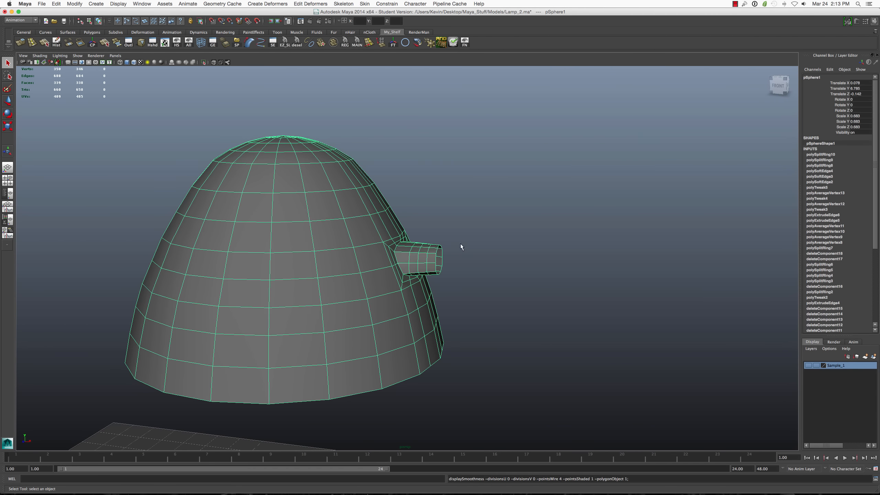
pyautogui.moveTo(462, 248)
pyautogui.keyDown('alt'); pyautogui.mouseDown()
pyautogui.moveTo(393, 247)
pyautogui.moveTo(517, 236)
pyautogui.moveTo(440, 244)
pyautogui.moveTo(451, 249)
pyautogui.mouseUp(); pyautogui.keyUp('alt')
pyautogui.keyDown('shift'); pyautogui.click(394, 247); pyautogui.keyUp('shift')
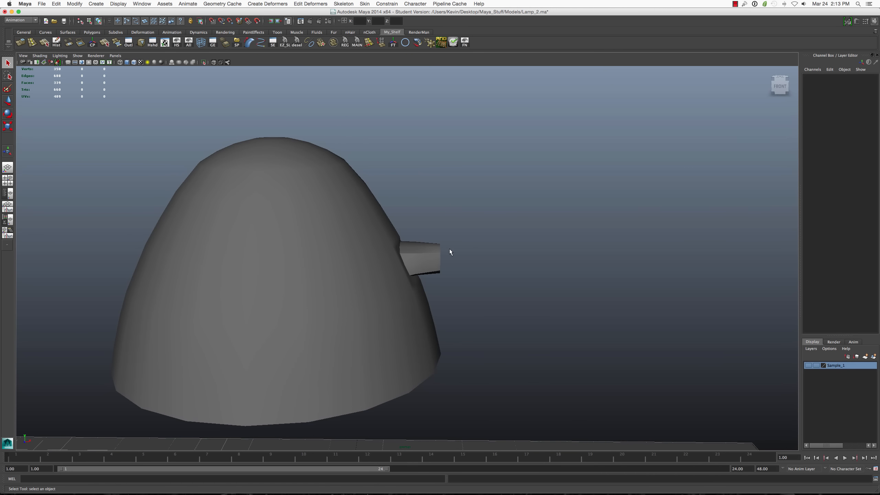
pyautogui.moveTo(450, 249)
pyautogui.keyDown('alt'); pyautogui.mouseDown()
pyautogui.moveTo(483, 250)
pyautogui.moveTo(434, 247)
pyautogui.mouseUp(); pyautogui.keyUp('alt')
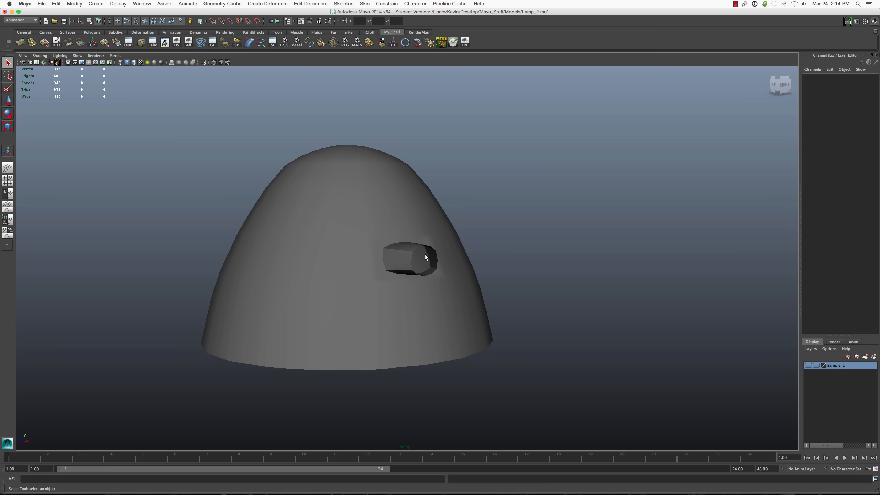
pyautogui.keyDown('alt'); pyautogui.moveTo(485, 287); pyautogui.dragTo(512, 282); pyautogui.keyUp('alt')
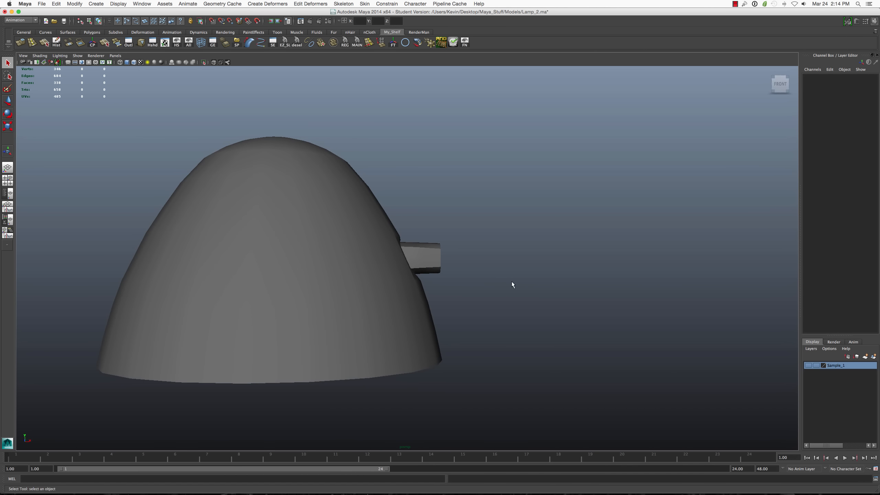
pyautogui.scroll(-5, 512, 283)
pyautogui.keyDown('alt'); pyautogui.moveTo(512, 282); pyautogui.dragTo(449, 295); pyautogui.keyUp('alt')
pyautogui.scroll(5, 448, 292)
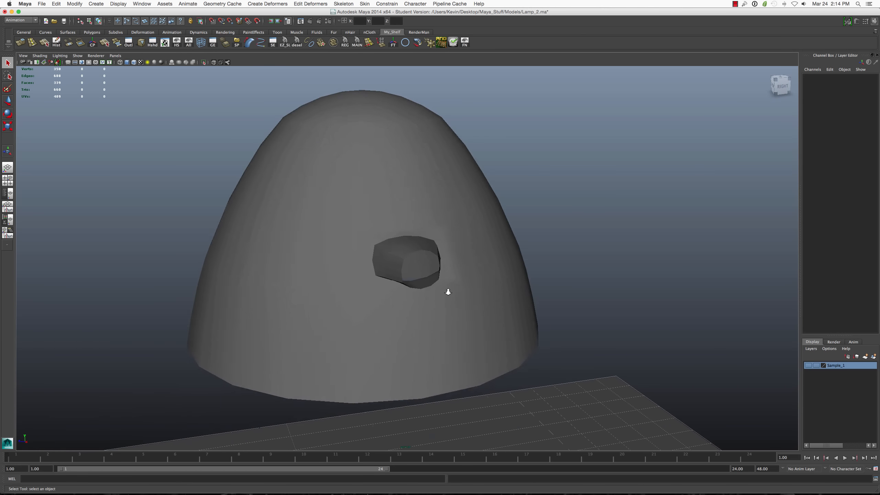
pyautogui.scroll(3, 448, 292)
# Select the edge loop at the tube's open end to check its edge count, and deselect it.
pyautogui.click(411, 247)
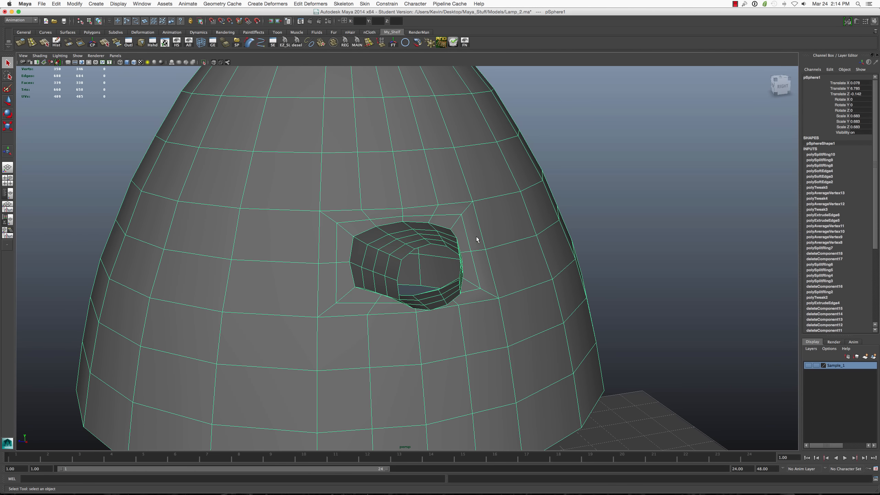
pyautogui.keyDown('alt'); pyautogui.moveTo(476, 240); pyautogui.dragTo(505, 236); pyautogui.keyUp('alt')
pyautogui.moveTo(452, 249); pyautogui.dragTo(455, 232, button='right')
pyautogui.doubleClick(454, 251)
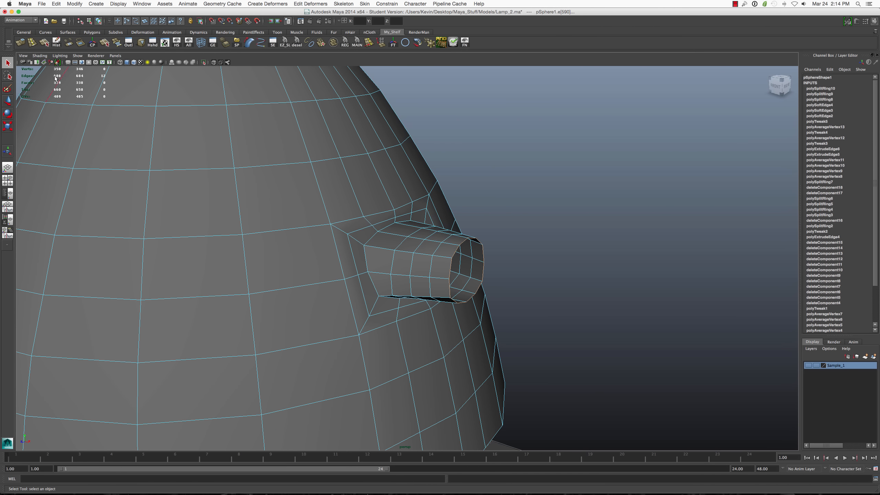
pyautogui.keyDown('alt'); pyautogui.moveTo(486, 193); pyautogui.dragTo(516, 197); pyautogui.keyUp('alt')
pyautogui.click(532, 198)
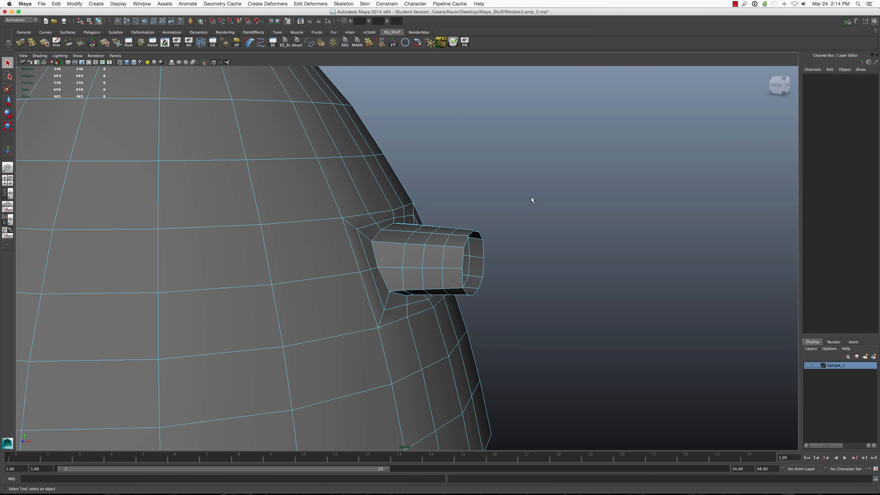
# Examine the dome's wireframe and its shaded surface from several sides in object mode.
pyautogui.keyDown('alt'); pyautogui.moveTo(530, 201); pyautogui.dragTo(522, 201, button='right'); pyautogui.keyUp('alt')
pyautogui.keyDown('alt'); pyautogui.moveTo(522, 201); pyautogui.dragTo(532, 198); pyautogui.keyUp('alt')
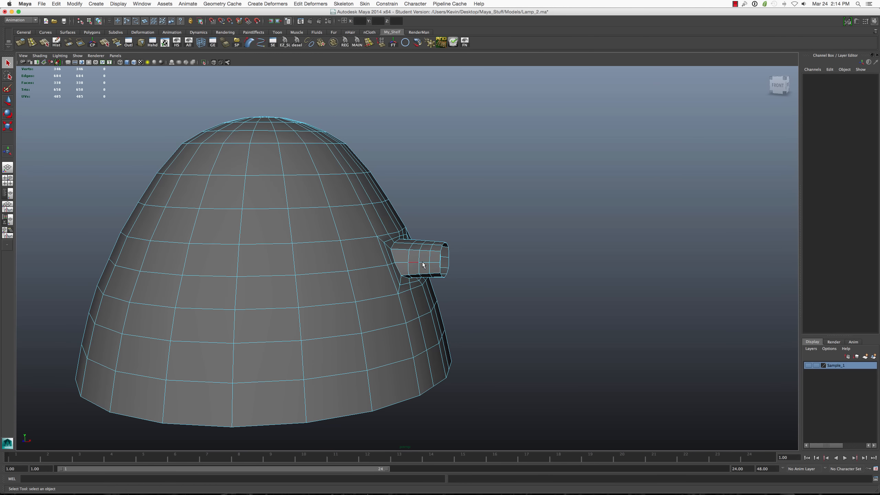
pyautogui.click(435, 253)
pyautogui.keyDown('alt'); pyautogui.moveTo(435, 253); pyautogui.dragTo(486, 272); pyautogui.keyUp('alt')
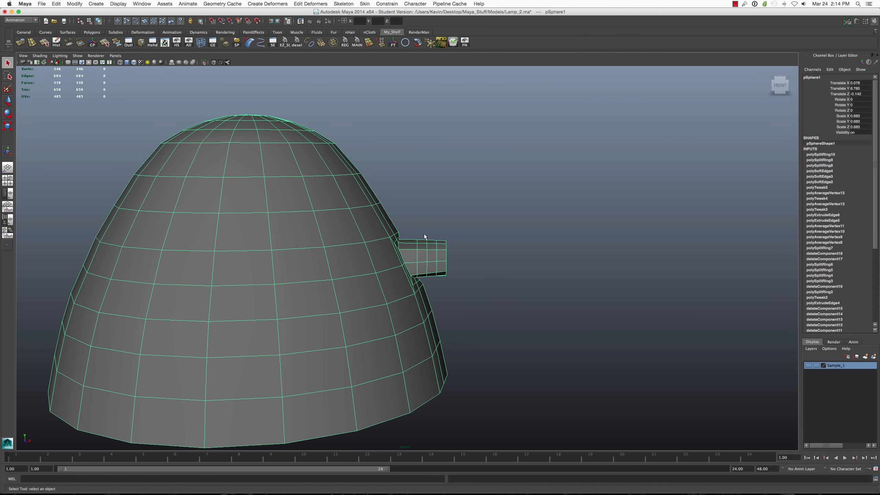
pyautogui.click(551, 257)
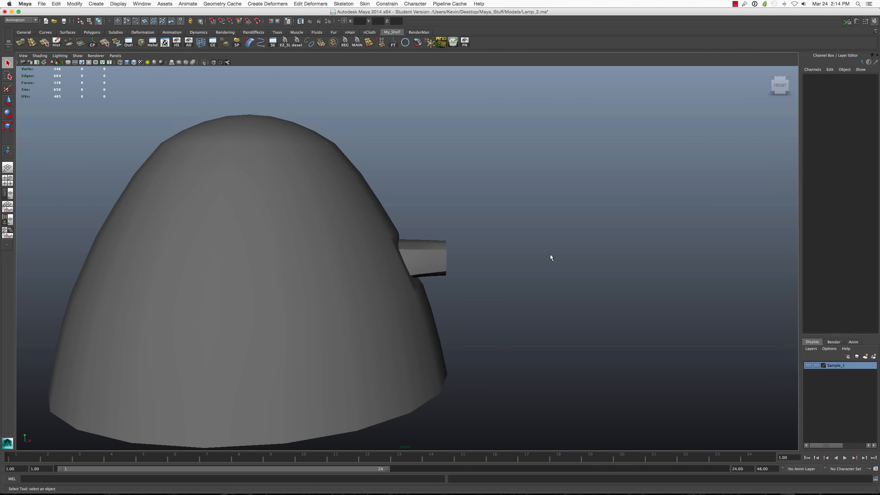
pyautogui.keyDown('alt'); pyautogui.moveTo(515, 256); pyautogui.dragTo(562, 256); pyautogui.keyUp('alt')
pyautogui.scroll(-5, 562, 256)
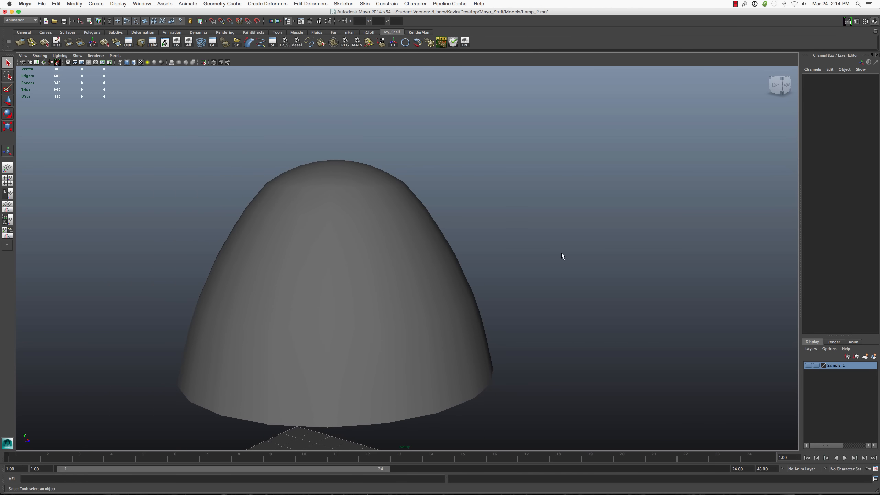
pyautogui.scroll(-5, 562, 256)
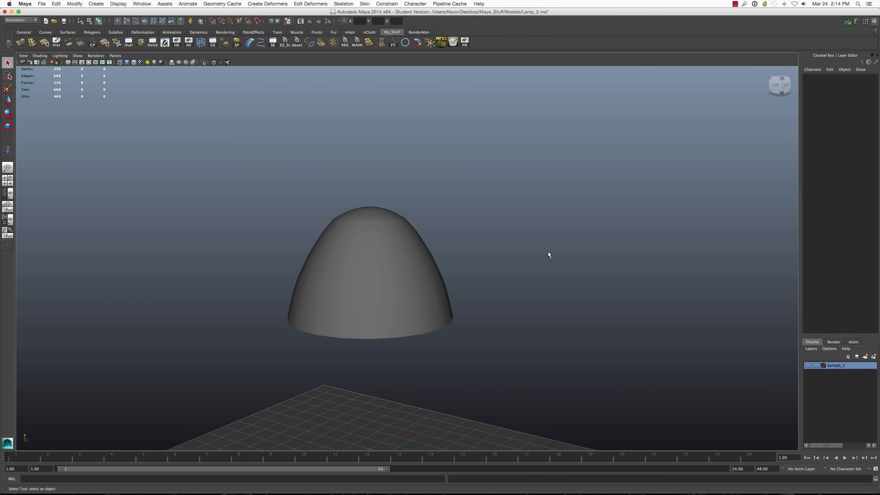
# Save the scene and clear the dome's construction history.
pyautogui.press('super+s')
pyautogui.click(423, 266)
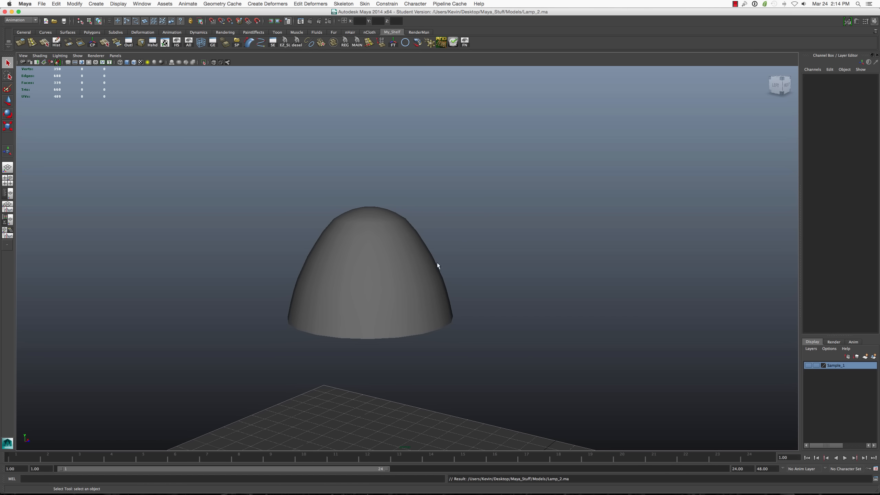
pyautogui.keyDown('alt'); pyautogui.moveTo(492, 254); pyautogui.dragTo(468, 261); pyautogui.keyUp('alt')
pyautogui.scroll(6, 422, 269)
pyautogui.scroll(-5, 422, 270)
pyautogui.scroll(-2, 531, 269)
pyautogui.keyDown('alt'); pyautogui.moveTo(532, 269); pyautogui.dragTo(436, 267); pyautogui.keyUp('alt')
pyautogui.click(432, 263)
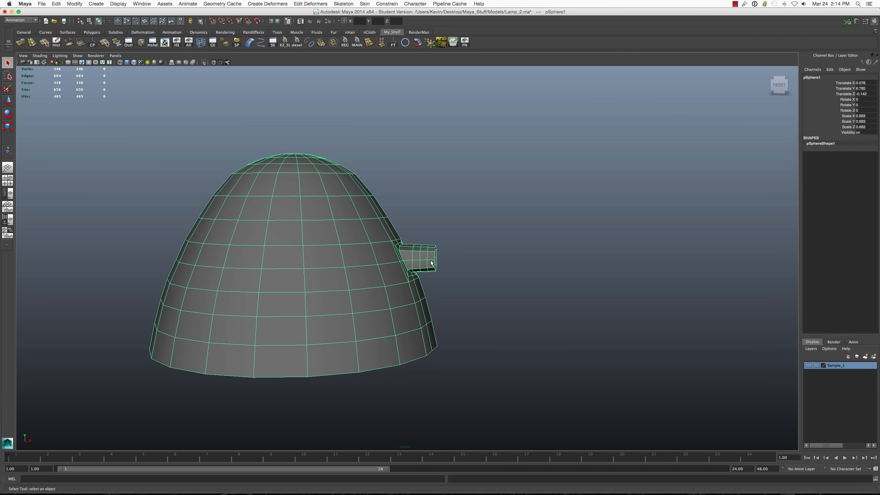
# Create a separate polygon cylinder with a radius of about 1.19 and a height of about 1.68.
pyautogui.press('f')
pyautogui.keyDown('alt'); pyautogui.moveTo(436, 269); pyautogui.dragTo(485, 273); pyautogui.keyUp('alt')
pyautogui.scroll(-5, 422, 277)
pyautogui.click(542, 266)
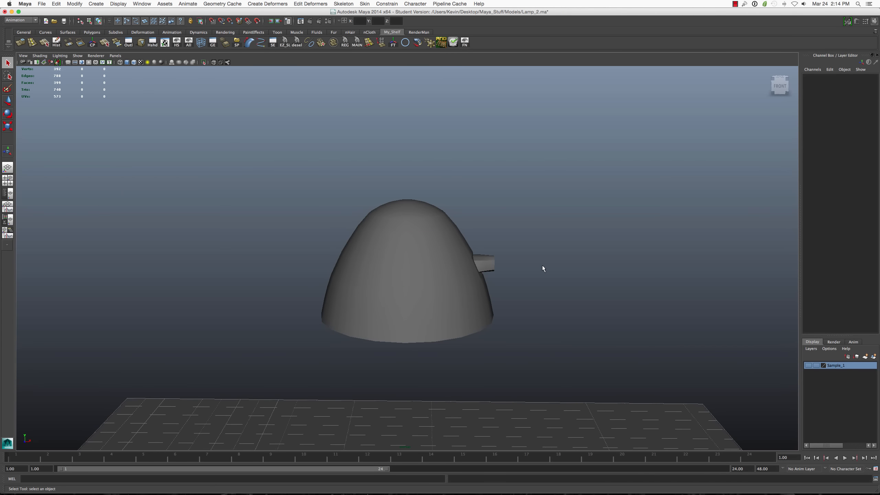
pyautogui.keyDown('shift'); pyautogui.moveTo(542, 266); pyautogui.dragTo(509, 267, button='right'); pyautogui.keyUp('shift')
pyautogui.click(571, 271)
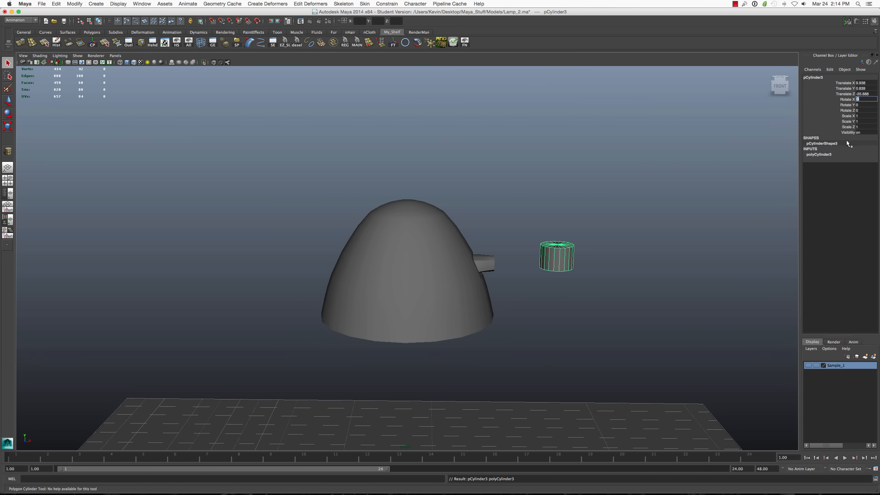
# Set the new cylinder's axis subdivisions to 12.
pyautogui.click(823, 155)
pyautogui.click(865, 171)
pyautogui.write('1')
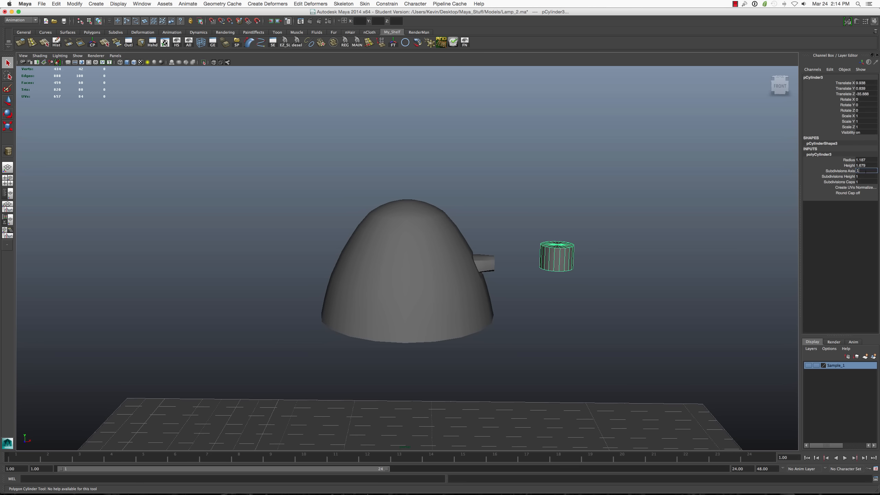
pyautogui.write('2')
pyautogui.press('Return')
# Move the cylinder in the top view to Z 0 and X 4, on the tube's side of the dome.
pyautogui.keyDown('alt'); pyautogui.moveTo(569, 271); pyautogui.dragTo(529, 233); pyautogui.keyUp('alt')
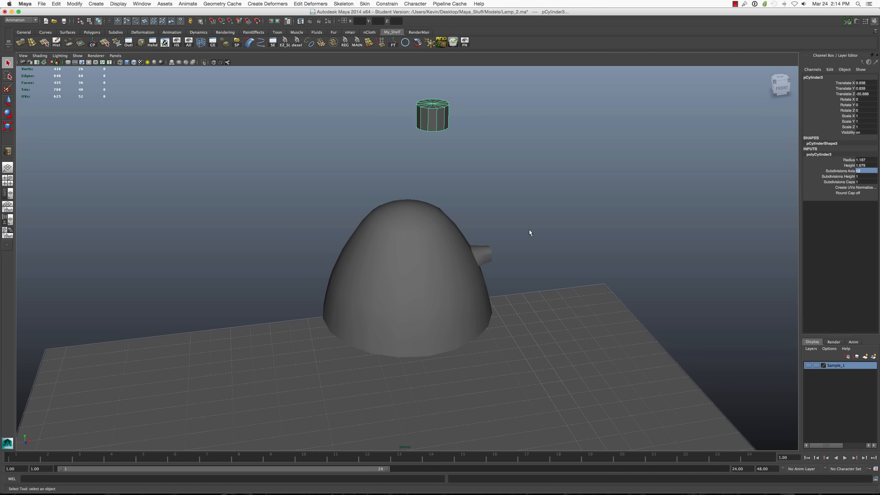
pyautogui.press('space')
pyautogui.moveTo(469, 148); pyautogui.dragTo(439, 152)
pyautogui.scroll(-10, 455, 212)
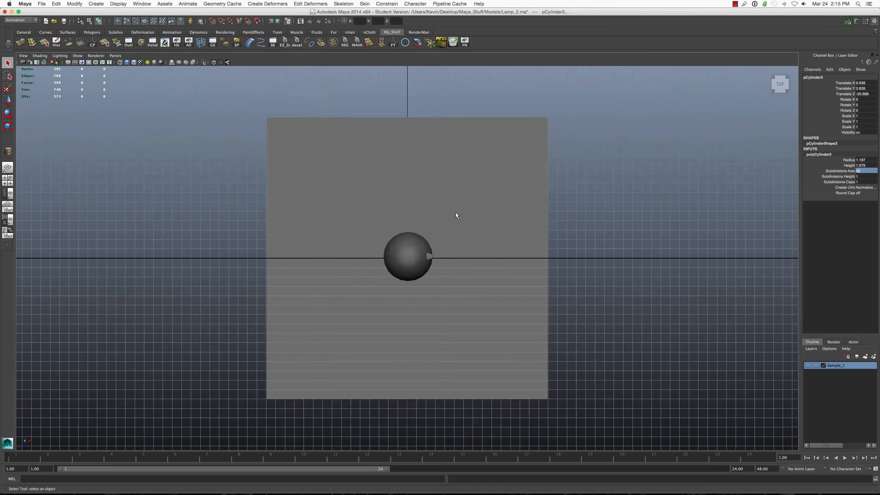
pyautogui.scroll(-1, 456, 213)
pyautogui.press('w')
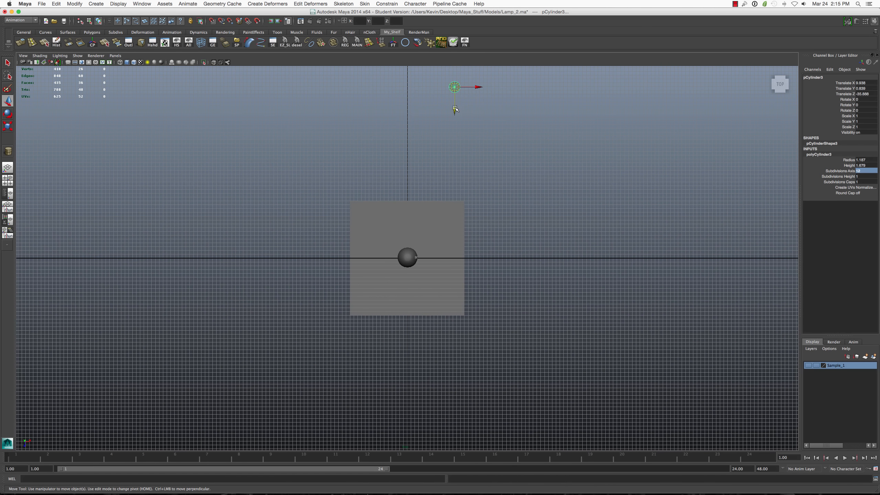
pyautogui.moveTo(455, 111); pyautogui.dragTo(456, 260)
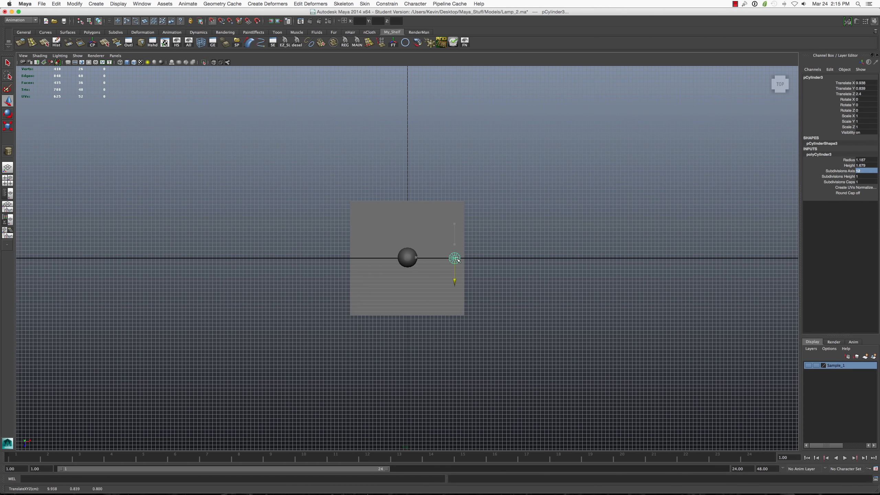
pyautogui.scroll(1, 475, 263)
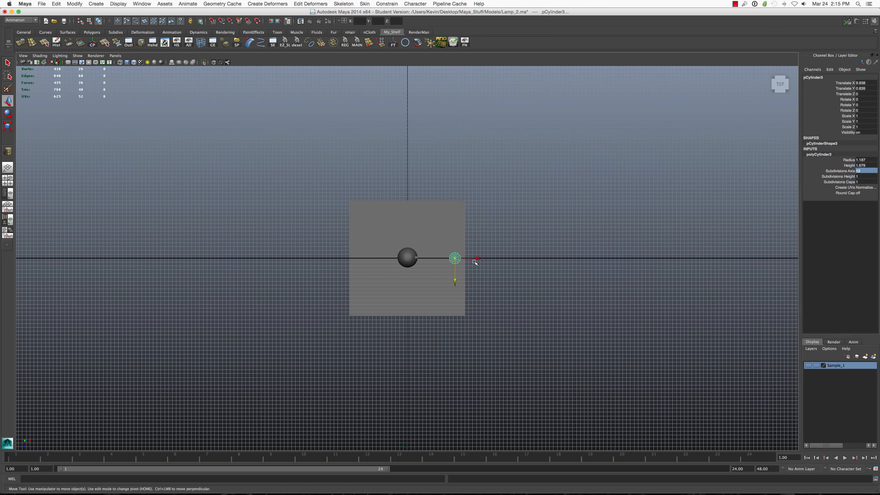
pyautogui.moveTo(455, 275)
pyautogui.mouseDown()
pyautogui.moveTo(455, 204)
pyautogui.moveTo(454, 282)
pyautogui.mouseUp()
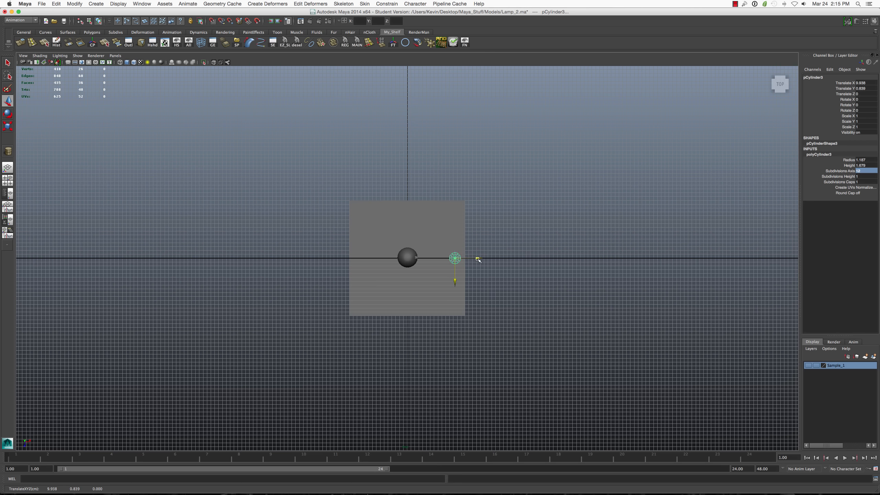
pyautogui.moveTo(478, 260); pyautogui.dragTo(420, 247)
# Raise the cylinder in the side view to Y 8, about level with the dome's side tube.
pyautogui.press('space')
pyautogui.scroll(-5, 484, 260)
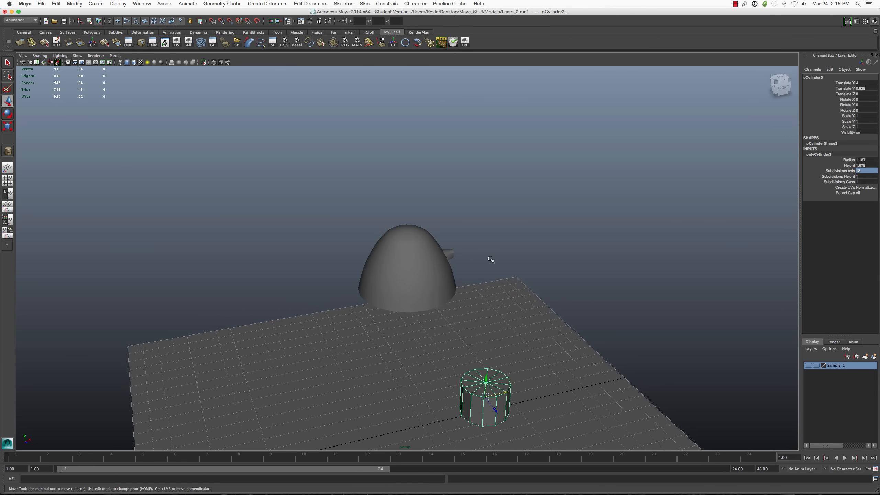
pyautogui.press('space')
pyautogui.moveTo(490, 259)
pyautogui.mouseDown()
pyautogui.moveTo(456, 260)
pyautogui.moveTo(457, 274)
pyautogui.moveTo(484, 260)
pyautogui.mouseUp()
pyautogui.press('space')
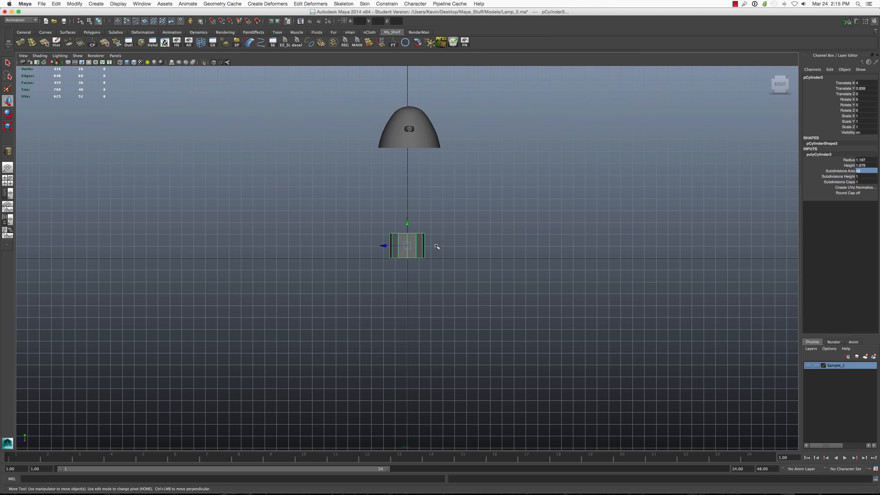
pyautogui.moveTo(407, 222); pyautogui.dragTo(410, 116)
pyautogui.press('space')
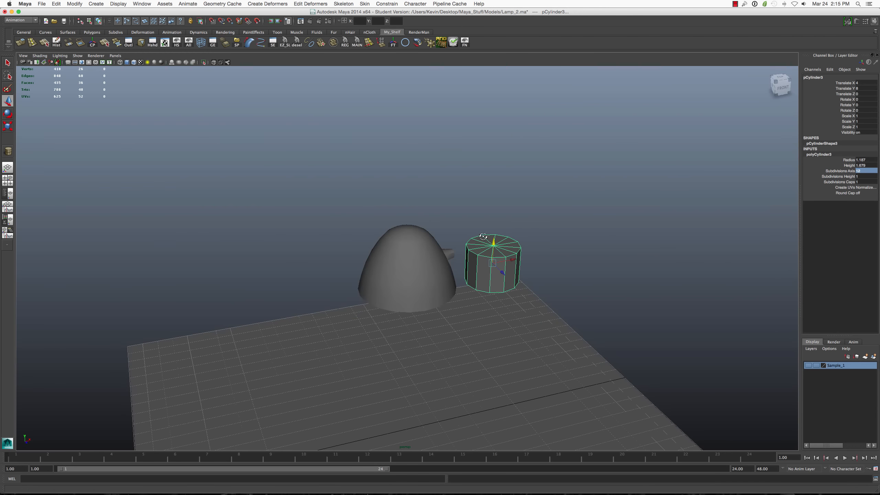
# Try rotating the cylinder 90 degrees about X, and undo the rotation.
pyautogui.moveTo(495, 257)
pyautogui.keyDown('alt'); pyautogui.mouseDown()
pyautogui.moveTo(476, 229)
pyautogui.moveTo(488, 246)
pyautogui.mouseUp(); pyautogui.keyUp('alt')
pyautogui.click(858, 99)
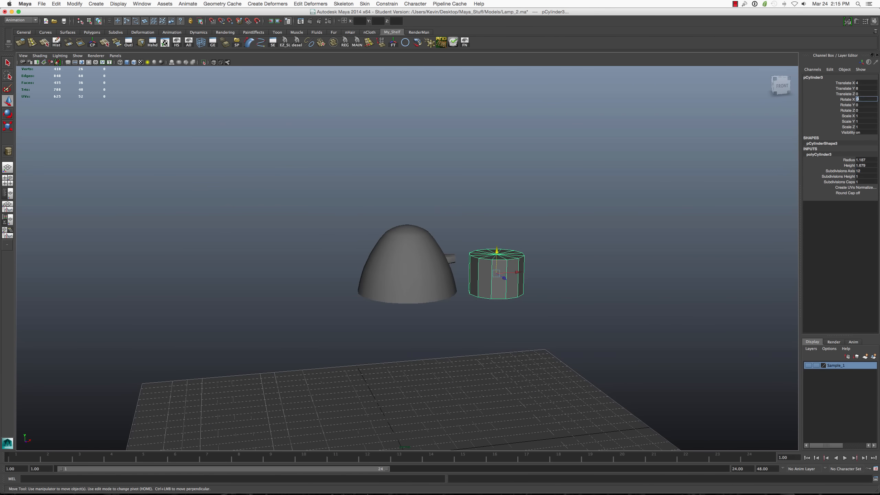
pyautogui.write('90')
pyautogui.press('Return')
pyautogui.press('z')
# Set the cylinder's Z rotation to 90 degrees.
pyautogui.click(859, 110)
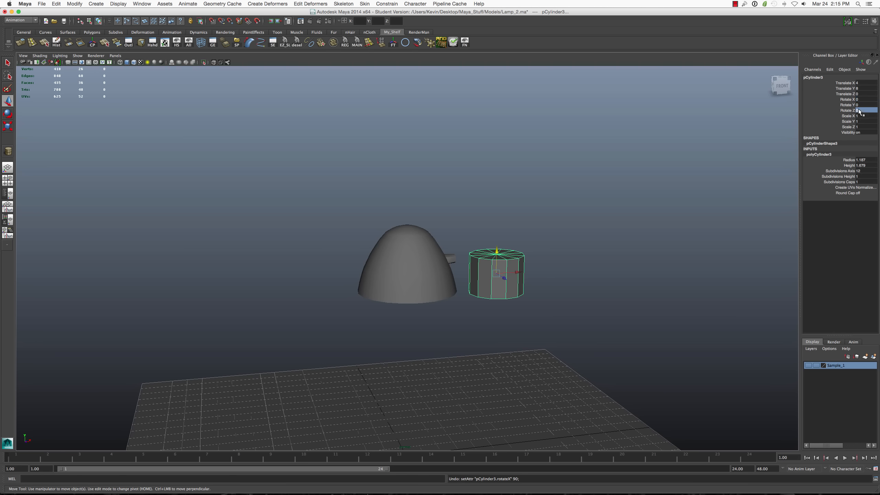
pyautogui.write('90')
pyautogui.press('Return')
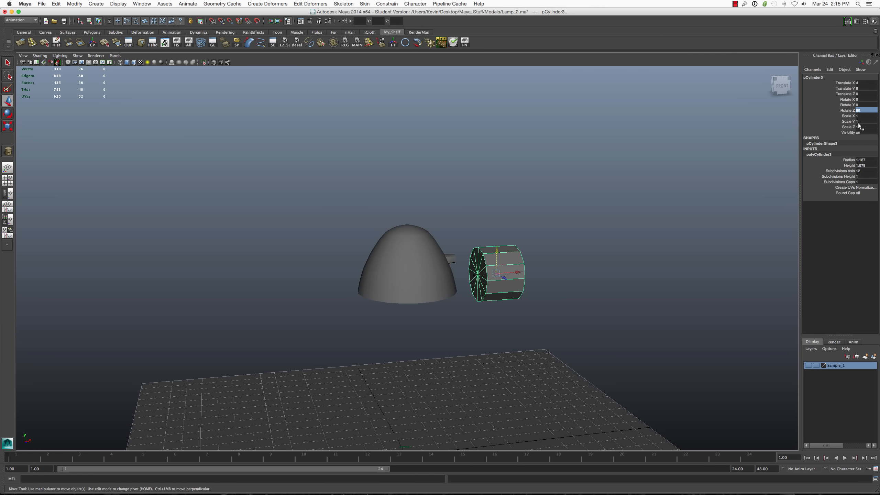
# Scale the cylinder uniformly to about 0.24 and move it near the tube, to about X 2.59 and Y 8.63.
pyautogui.scroll(2, 622, 226)
pyautogui.keyDown('alt'); pyautogui.moveTo(535, 272); pyautogui.dragTo(489, 283); pyautogui.keyUp('alt')
pyautogui.press('e')
pyautogui.press('r')
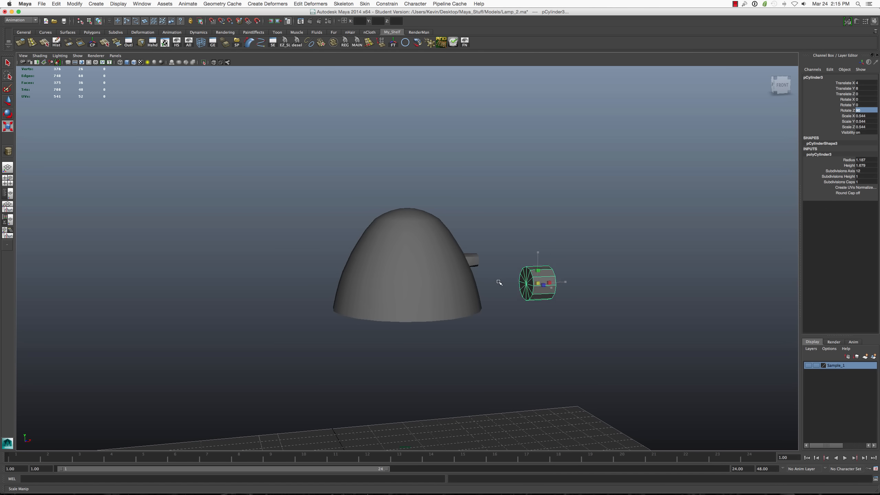
pyautogui.press('w')
pyautogui.moveTo(538, 260); pyautogui.dragTo(519, 257)
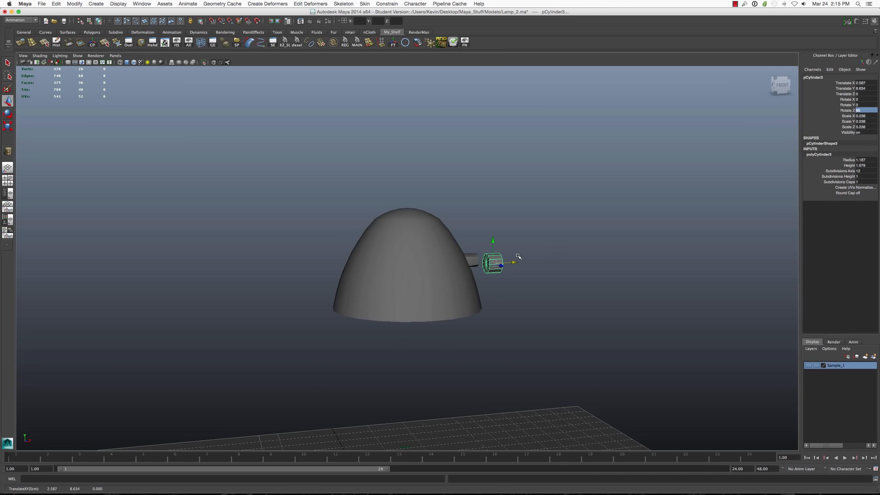
# Refine the cylinder's uniform scale to about 0.18 and place it at the tube's end, around X 2.32, Y 8.70, Z -0.12.
pyautogui.press('f')
pyautogui.scroll(-5, 428, 285)
pyautogui.scroll(-4, 427, 285)
pyautogui.keyDown('alt'); pyautogui.moveTo(428, 285); pyautogui.dragTo(360, 273); pyautogui.keyUp('alt')
pyautogui.press('e')
pyautogui.press('r')
pyautogui.press('w')
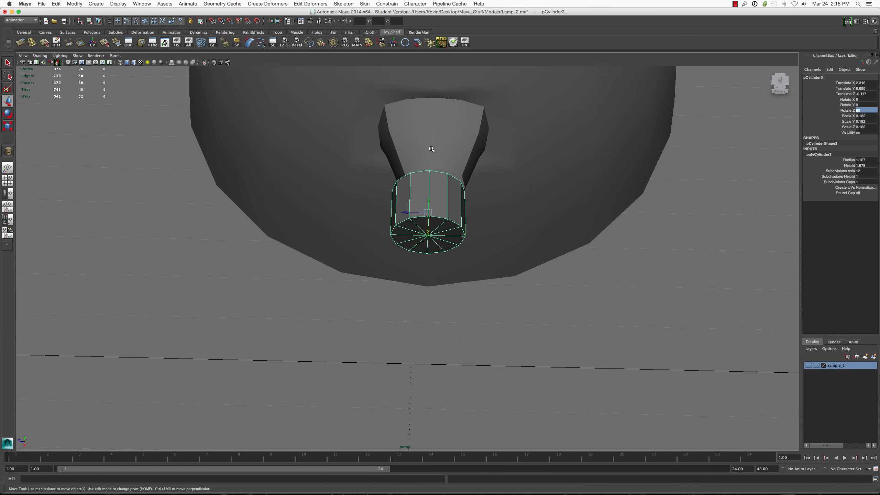
# Try to select the small cylinder beside the dome in the top view.
pyautogui.keyDown('shift'); pyautogui.click(433, 151); pyautogui.keyUp('shift')
pyautogui.click(435, 205)
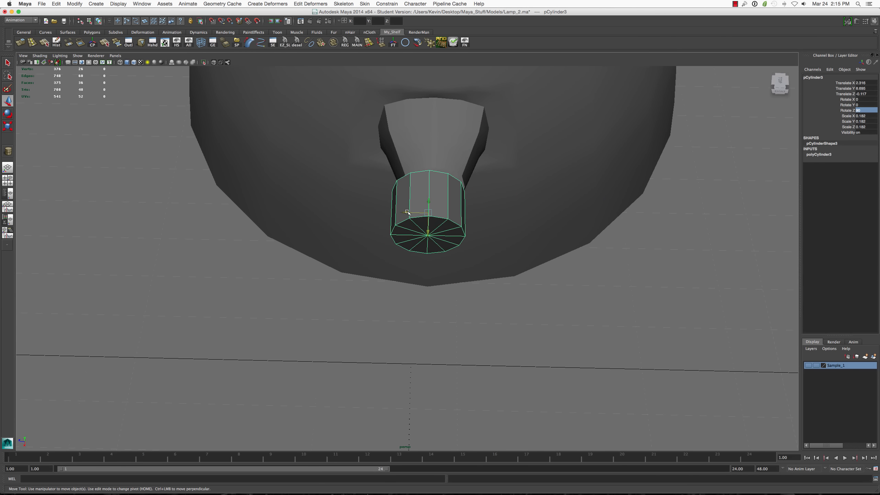
pyautogui.press('space')
pyautogui.moveTo(413, 185); pyautogui.dragTo(392, 185)
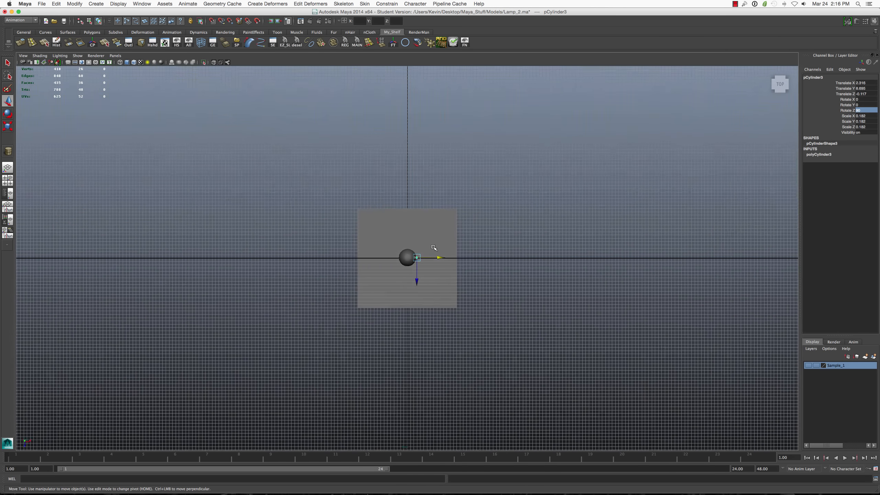
pyautogui.scroll(5, 433, 248)
pyautogui.click(414, 249)
pyautogui.scroll(2, 414, 249)
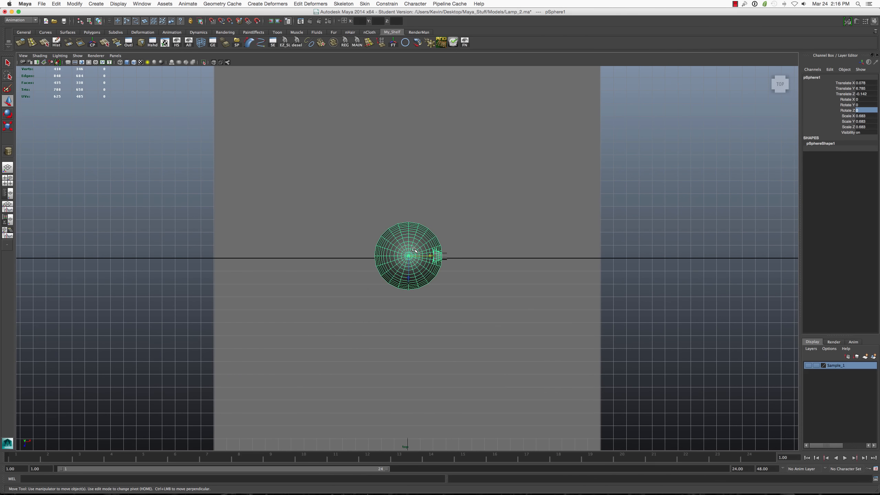
pyautogui.click(450, 256)
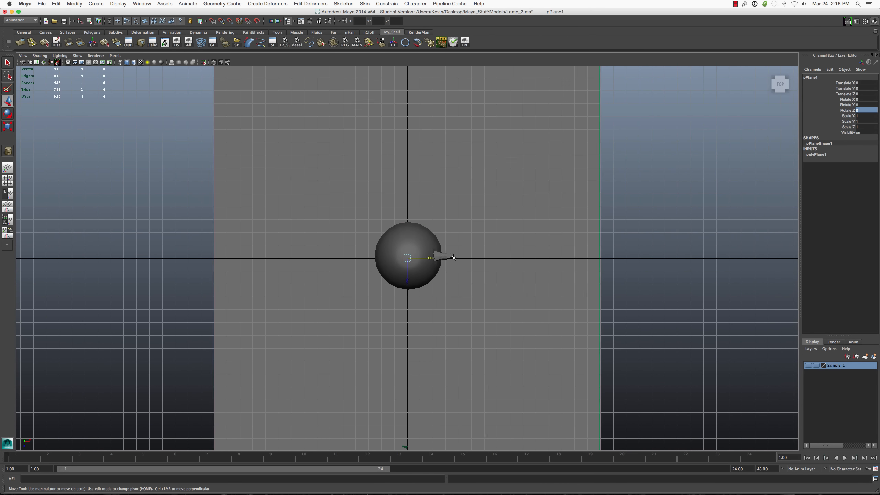
pyautogui.press('super+z')
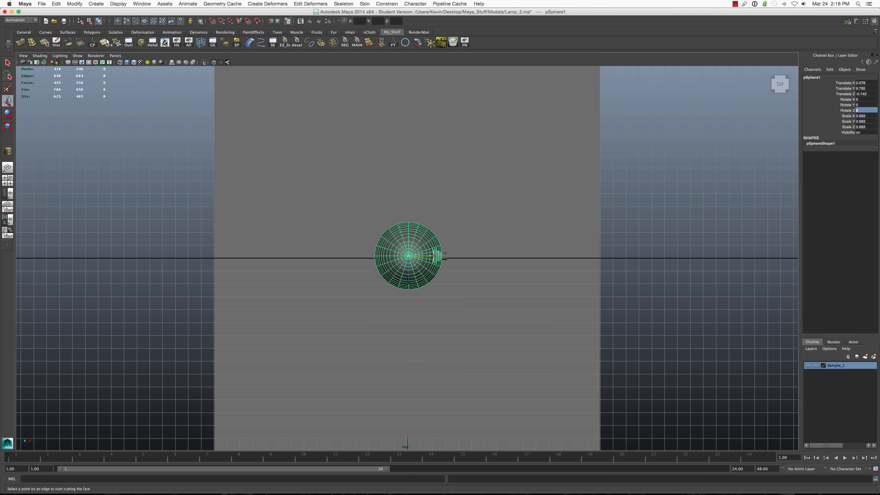
# Find pCylinder3 in the Outliner and move it away from the dome along X to about 3.18.
pyautogui.click(128, 42)
pyautogui.click(213, 128)
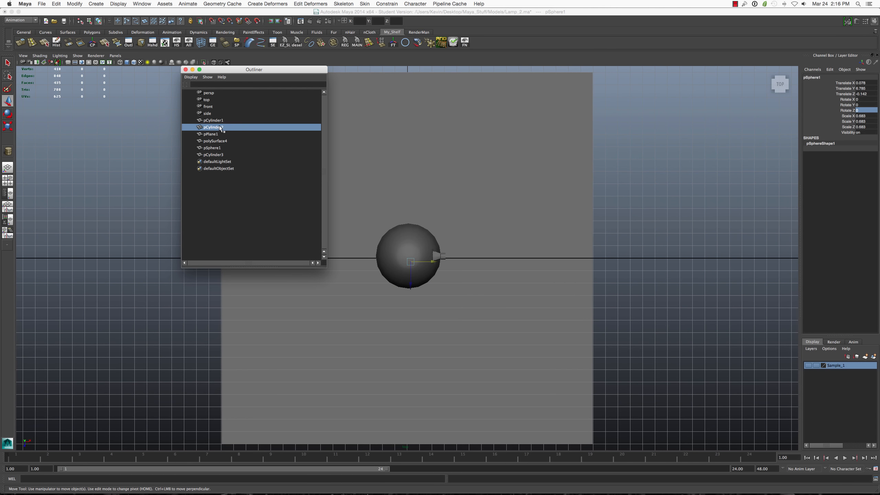
pyautogui.click(213, 120)
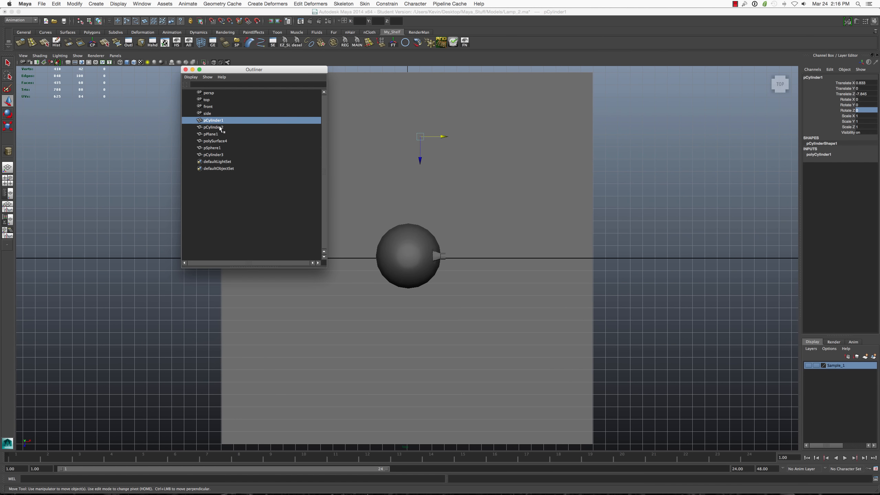
pyautogui.click(219, 128)
pyautogui.click(219, 140)
pyautogui.click(219, 148)
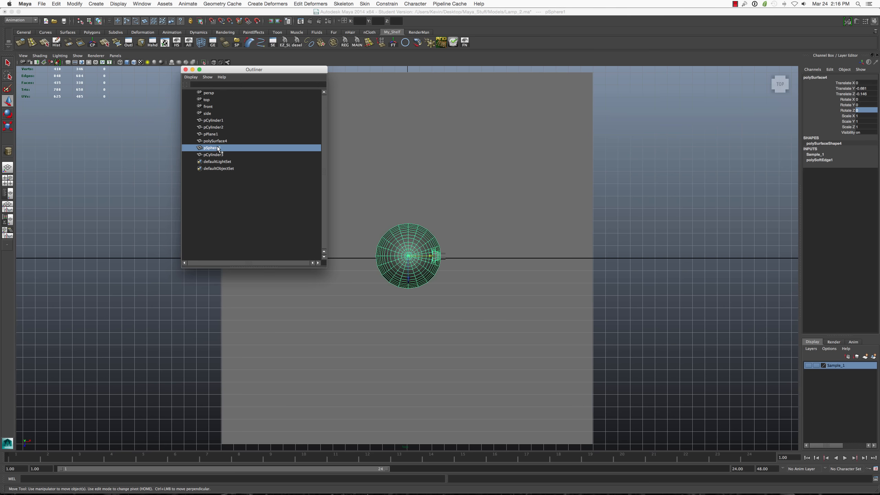
pyautogui.click(219, 156)
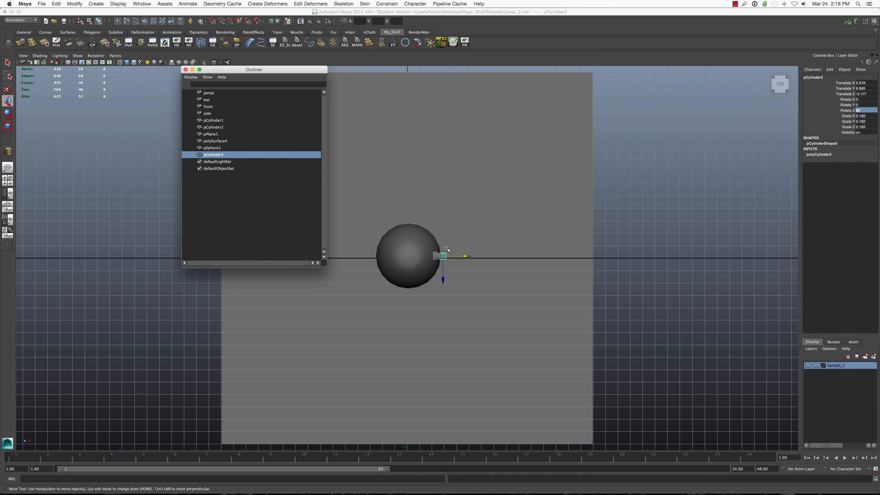
pyautogui.moveTo(467, 258); pyautogui.dragTo(481, 257)
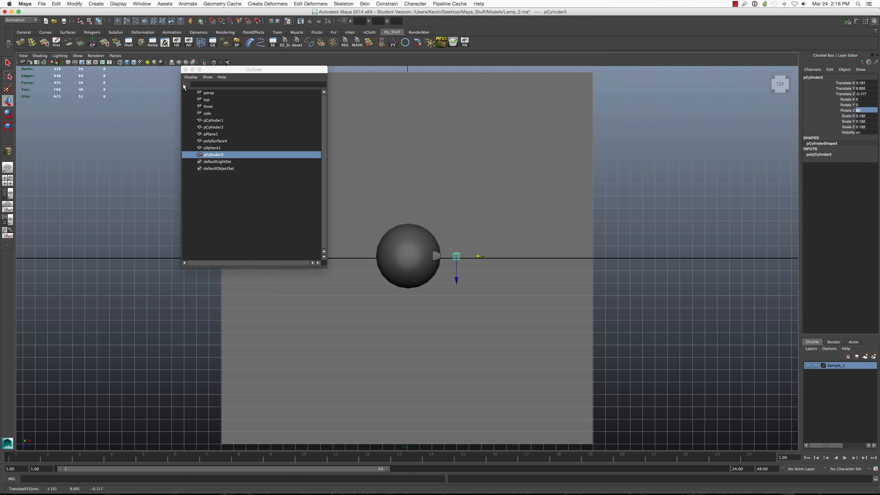
pyautogui.click(185, 69)
pyautogui.click(520, 208)
# Rename the dome as Head_Lamp in the perspective view.
pyautogui.press('space')
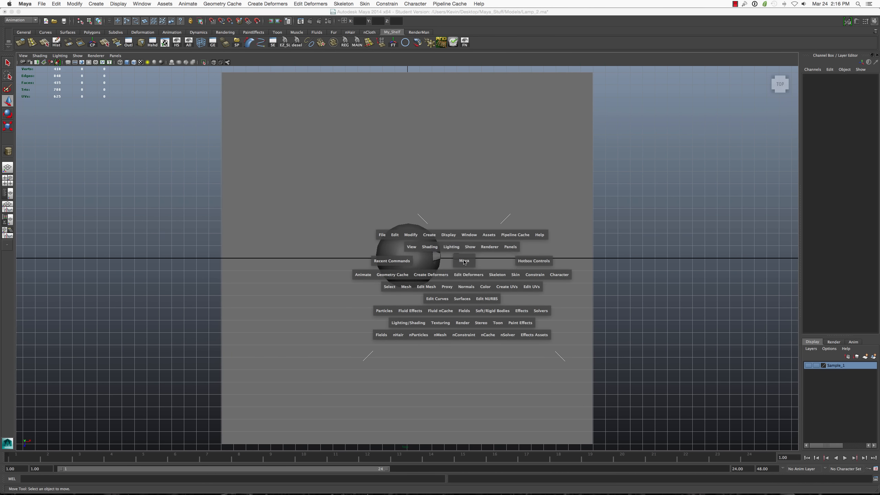
pyautogui.moveTo(464, 262); pyautogui.dragTo(268, 255)
pyautogui.scroll(-6, 465, 242)
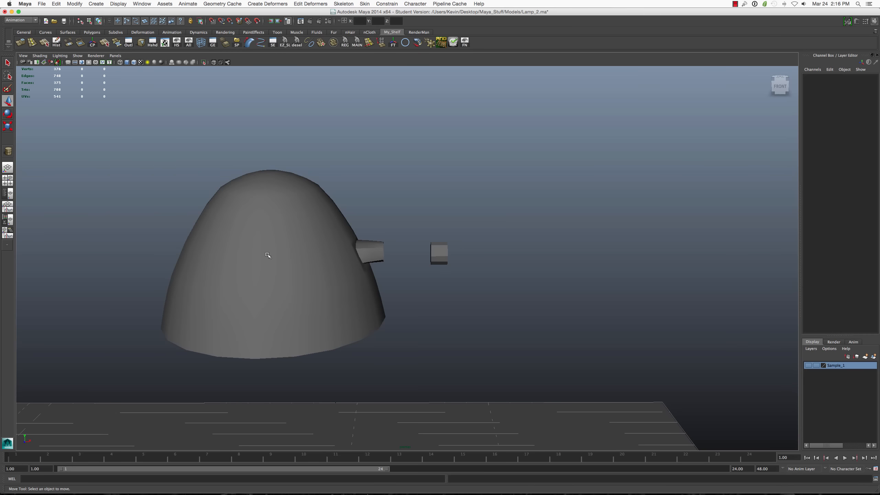
pyautogui.click(268, 255)
pyautogui.doubleClick(817, 78)
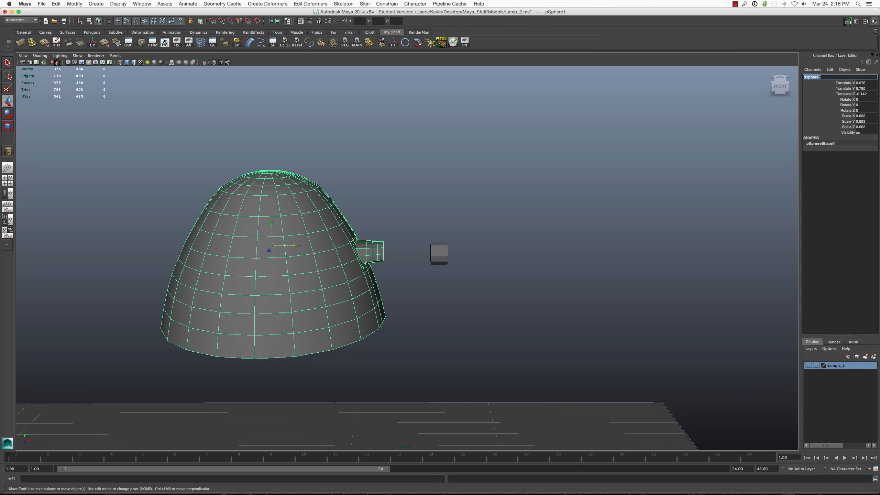
pyautogui.write('Head_Lamp')
pyautogui.press('Return')
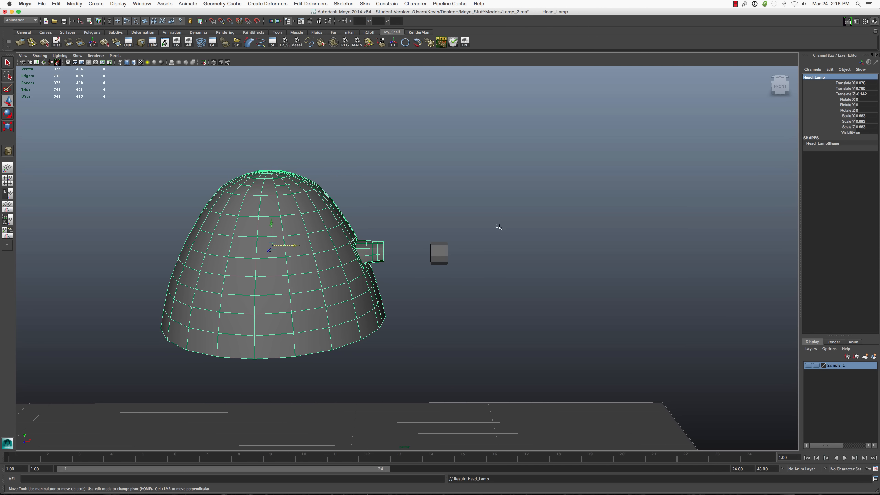
# Rename the small cylinder as Spine_Connector.
pyautogui.click(448, 256)
pyautogui.doubleClick(824, 78)
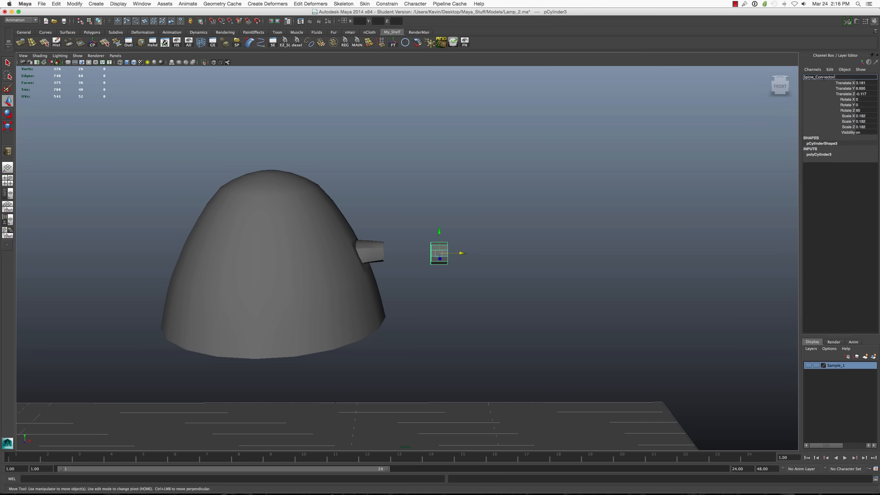
pyautogui.press('Return')
pyautogui.click(602, 177)
pyautogui.scroll(5, 460, 239)
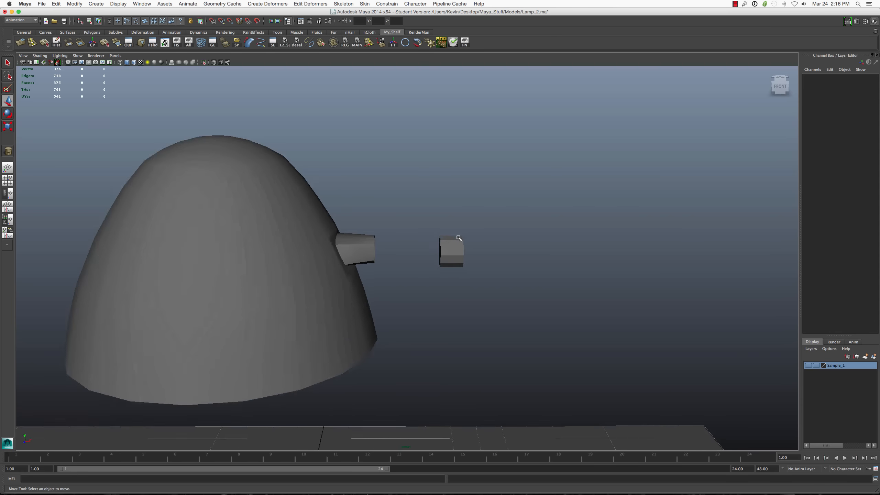
# Rename the small cylinder as Spine.
pyautogui.click(464, 238)
pyautogui.doubleClick(824, 77)
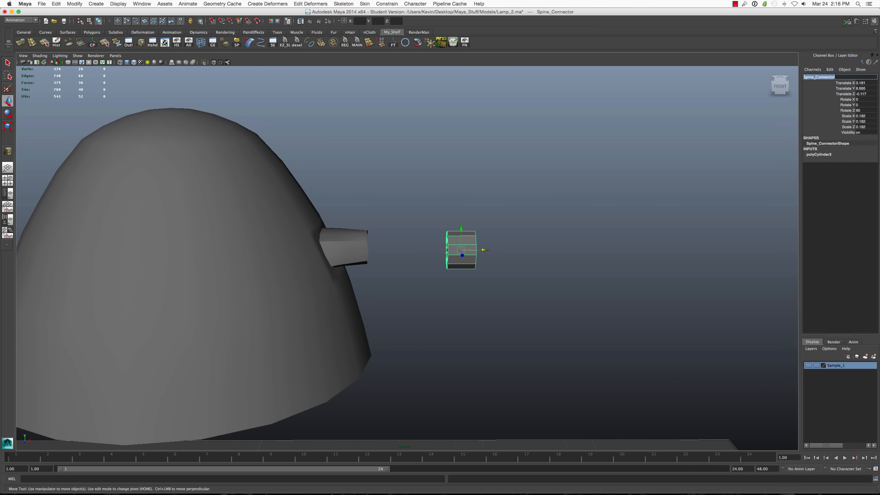
pyautogui.press('BackSpace')
pyautogui.doubleClick(833, 78)
pyautogui.write('Spine')
pyautogui.press('Return')
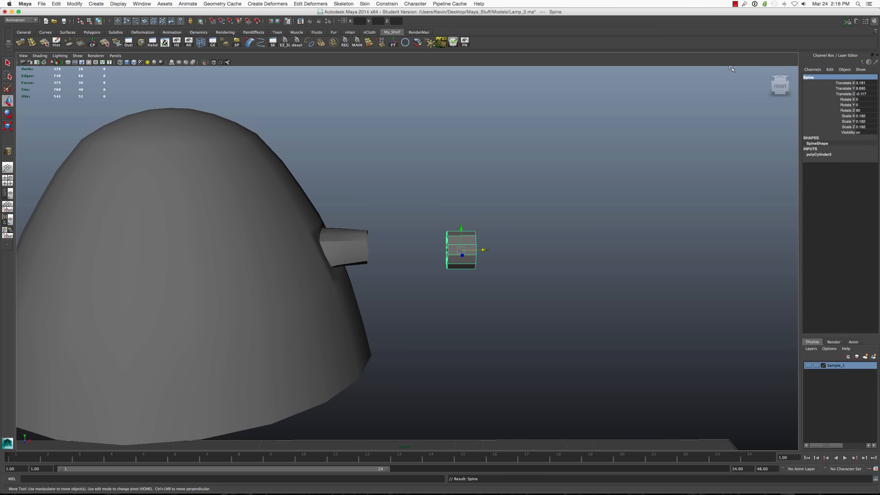
# Move the Spine cylinder back along X to about 2.37, close to the tube's open end.
pyautogui.click(413, 218)
pyautogui.keyDown('alt'); pyautogui.moveTo(435, 229); pyautogui.dragTo(369, 265); pyautogui.keyUp('alt')
pyautogui.click(385, 236)
pyautogui.click(465, 251)
pyautogui.press('f')
pyautogui.scroll(-8, 369, 264)
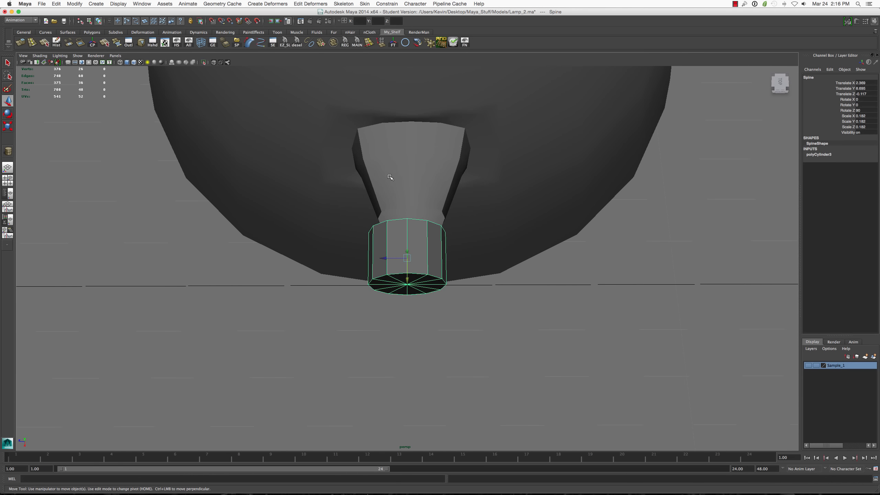
# Center the Spine cylinder on the tube by shifting it along Z to about -0.14.
pyautogui.keyDown('shift'); pyautogui.click(390, 178); pyautogui.keyUp('shift')
pyautogui.click(404, 243)
pyautogui.moveTo(387, 258); pyautogui.dragTo(393, 258)
pyautogui.click(411, 172)
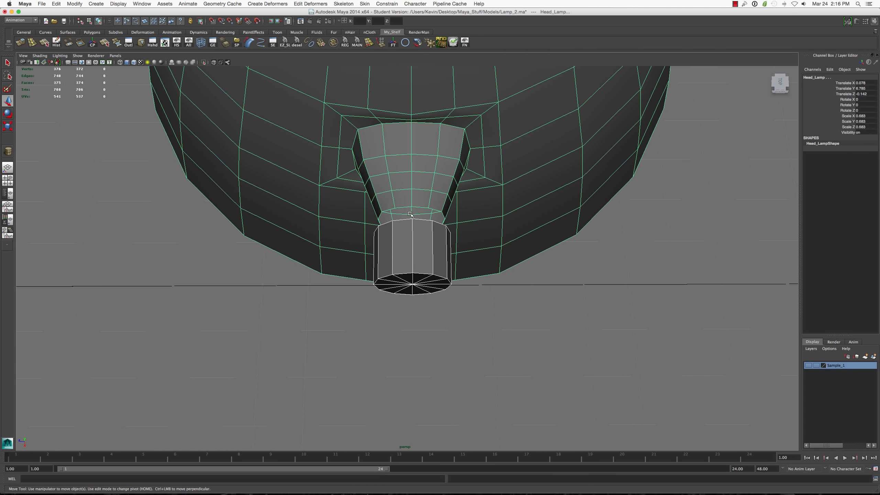
pyautogui.click(414, 229)
pyautogui.keyDown('alt'); pyautogui.moveTo(414, 229); pyautogui.dragTo(478, 205); pyautogui.keyUp('alt')
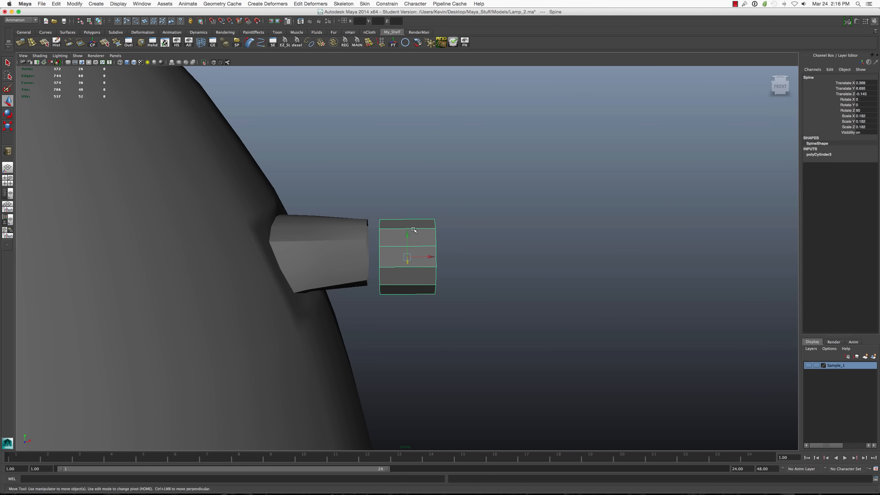
# Delete all the triangular cap faces on the Spine cylinder's outer end.
pyautogui.keyDown('alt'); pyautogui.moveTo(426, 235); pyautogui.dragTo(404, 238); pyautogui.keyUp('alt')
pyautogui.press('q')
pyautogui.press('F11')
pyautogui.click(429, 247)
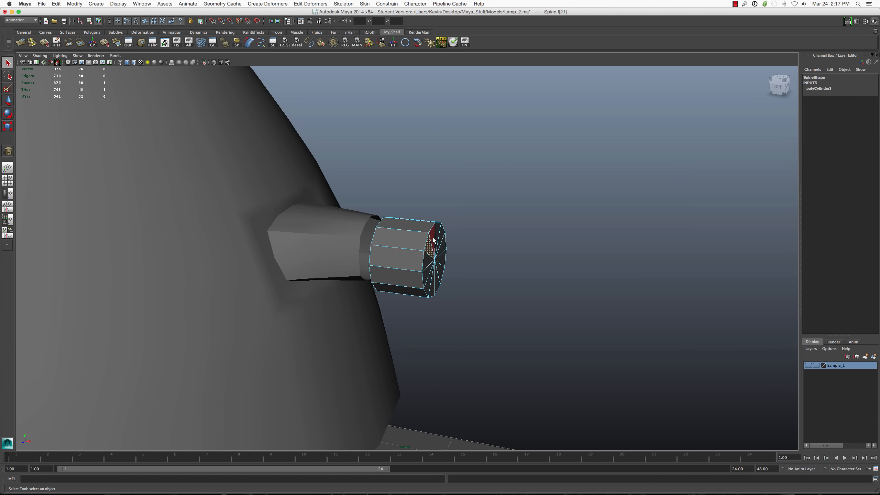
pyautogui.keyDown('shift'); pyautogui.click(432, 240); pyautogui.keyUp('shift')
pyautogui.keyDown('alt'); pyautogui.moveTo(425, 266); pyautogui.dragTo(411, 261); pyautogui.keyUp('alt')
pyautogui.keyDown('shift'); pyautogui.click(412, 275); pyautogui.keyUp('shift')
pyautogui.keyDown('shift'); pyautogui.click(421, 283); pyautogui.keyUp('shift')
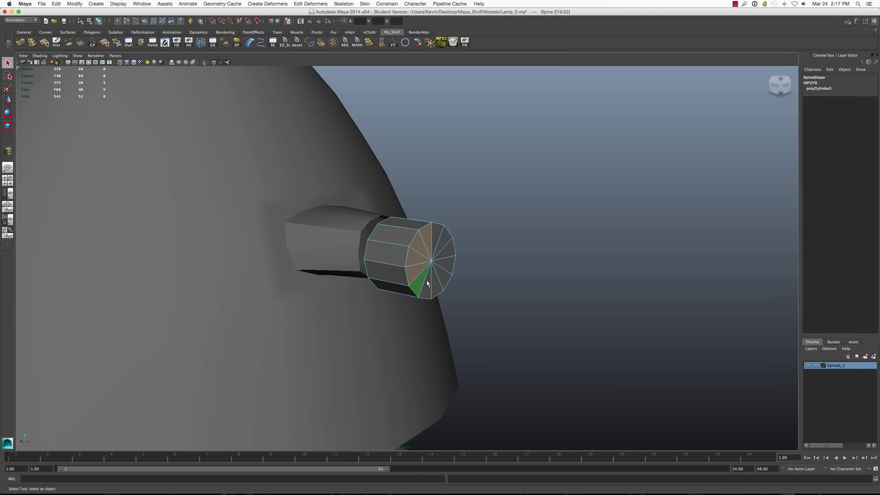
pyautogui.keyDown('shift'); pyautogui.click(428, 284); pyautogui.keyUp('shift')
pyautogui.keyDown('shift'); pyautogui.click(436, 284); pyautogui.keyUp('shift')
pyautogui.keyDown('shift'); pyautogui.click(447, 264); pyautogui.keyUp('shift')
pyautogui.keyDown('shift'); pyautogui.click(437, 237); pyautogui.keyUp('shift')
pyautogui.keyDown('shift'); pyautogui.click(444, 243); pyautogui.keyUp('shift')
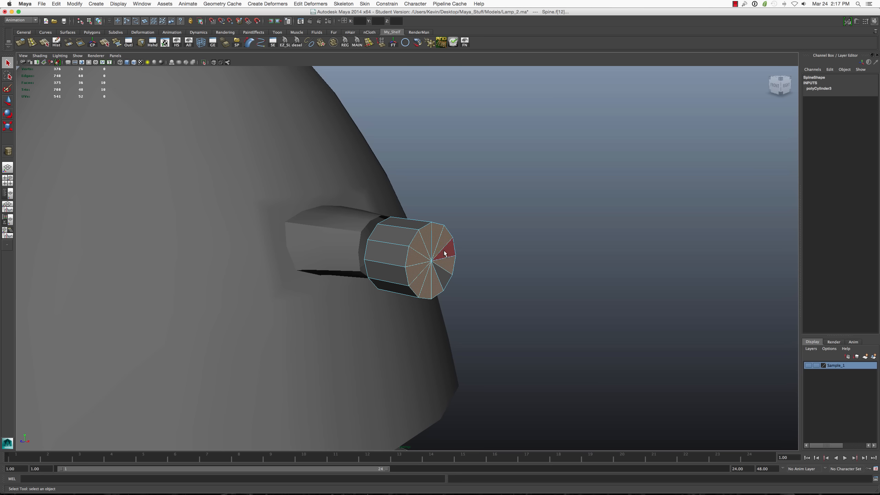
pyautogui.keyDown('shift'); pyautogui.click(448, 253); pyautogui.keyUp('shift')
pyautogui.keyDown('shift'); pyautogui.click(446, 275); pyautogui.keyUp('shift')
pyautogui.press('Delete')
# Scale the Spine cylinder as a whole object to about 0.165 and align it with the tube near X 2.38, Y 8.72.
pyautogui.keyDown('alt'); pyautogui.moveTo(394, 249); pyautogui.dragTo(404, 245); pyautogui.keyUp('alt')
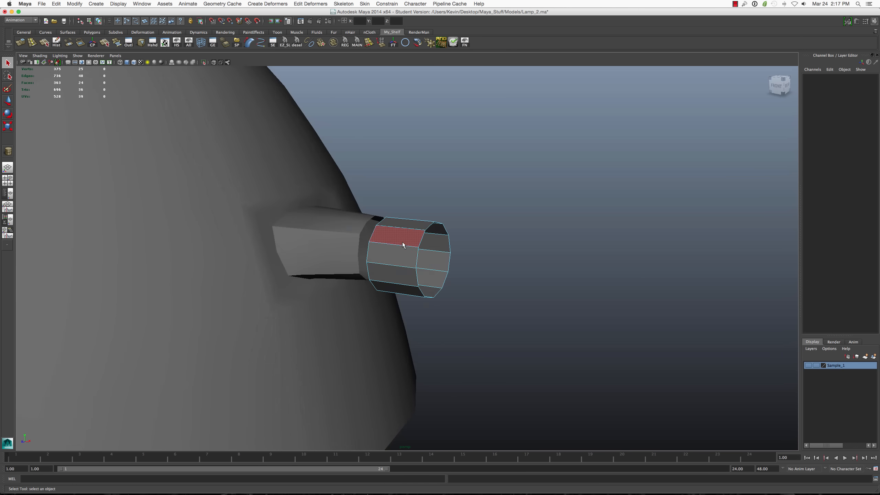
pyautogui.moveTo(403, 244); pyautogui.dragTo(412, 230, button='right')
pyautogui.click(412, 232)
pyautogui.press('r')
pyautogui.moveTo(409, 258); pyautogui.dragTo(444, 240)
pyautogui.press('w')
pyautogui.press('r')
pyautogui.press('w')
pyautogui.press('q')
pyautogui.moveTo(433, 242); pyautogui.dragTo(435, 228, button='right')
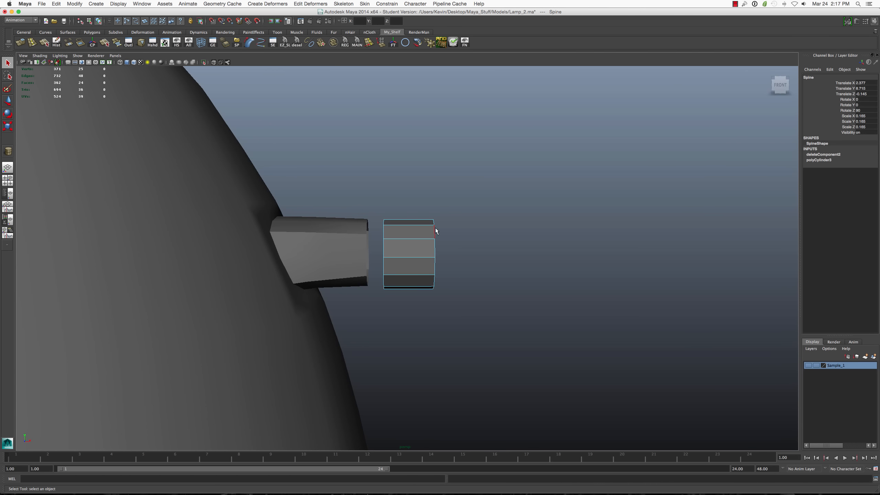
# Extrude the open outer edge loop of the Spine cylinder with an offset of 11 to form a long tube.
pyautogui.doubleClick(435, 230)
pyautogui.keyDown('alt'); pyautogui.moveTo(438, 230); pyautogui.dragTo(440, 228); pyautogui.keyUp('alt')
pyautogui.keyDown('shift'); pyautogui.moveTo(440, 228); pyautogui.dragTo(439, 244, button='right'); pyautogui.keyUp('shift')
pyautogui.scroll(-10, 439, 244)
pyautogui.keyDown('alt'); pyautogui.moveTo(439, 246); pyautogui.dragTo(469, 256); pyautogui.keyUp('alt')
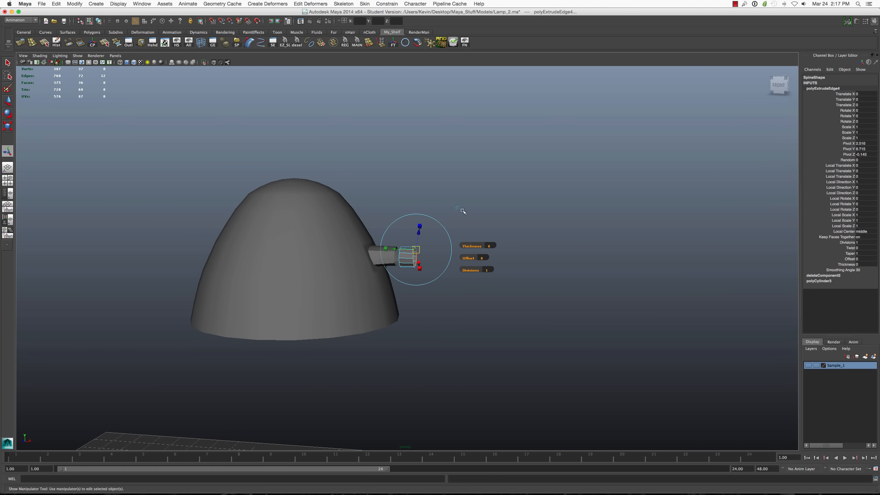
pyautogui.click(457, 208)
pyautogui.click(481, 265)
pyautogui.write('11')
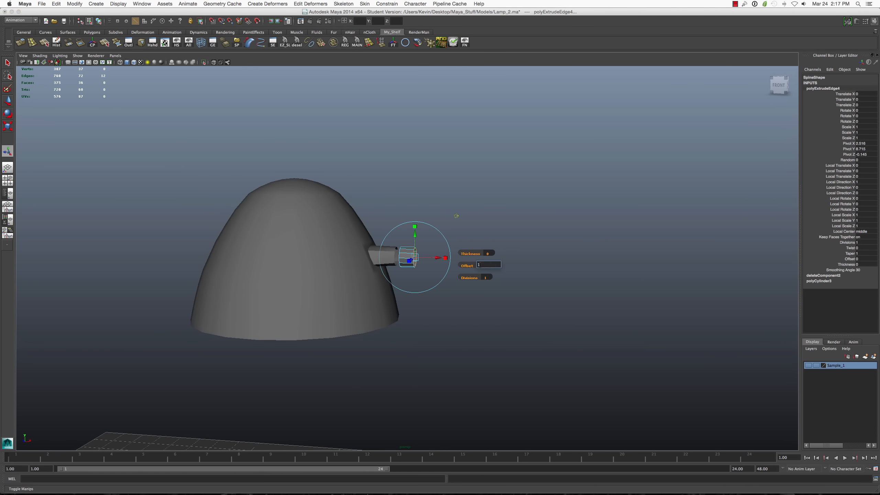
pyautogui.press('Return')
pyautogui.keyDown('alt'); pyautogui.moveTo(505, 266); pyautogui.dragTo(500, 268, button='right'); pyautogui.keyUp('alt')
pyautogui.keyDown('alt'); pyautogui.moveTo(499, 268); pyautogui.dragTo(509, 263); pyautogui.keyUp('alt')
pyautogui.press('q')
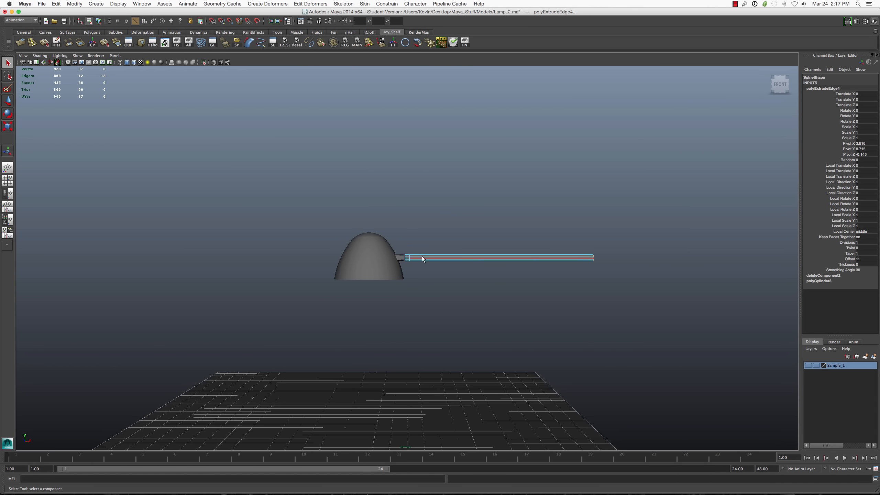
# Insert three edge loops on the Spine's long section, one at its middle and one at each quarter point.
pyautogui.moveTo(422, 257); pyautogui.dragTo(464, 274, button='right')
pyautogui.click(445, 256)
pyautogui.click(452, 256)
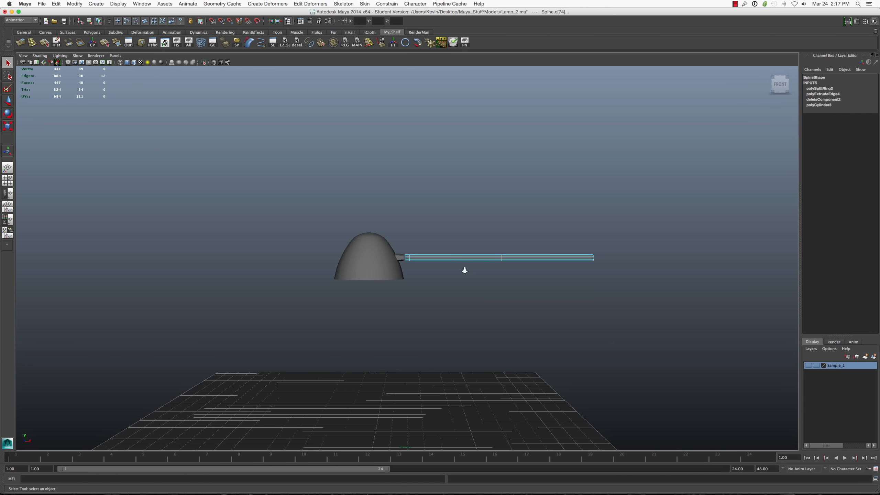
pyautogui.scroll(5, 464, 268)
pyautogui.click(467, 253)
pyautogui.scroll(-2, 550, 265)
pyautogui.press('g')
pyautogui.click(609, 258)
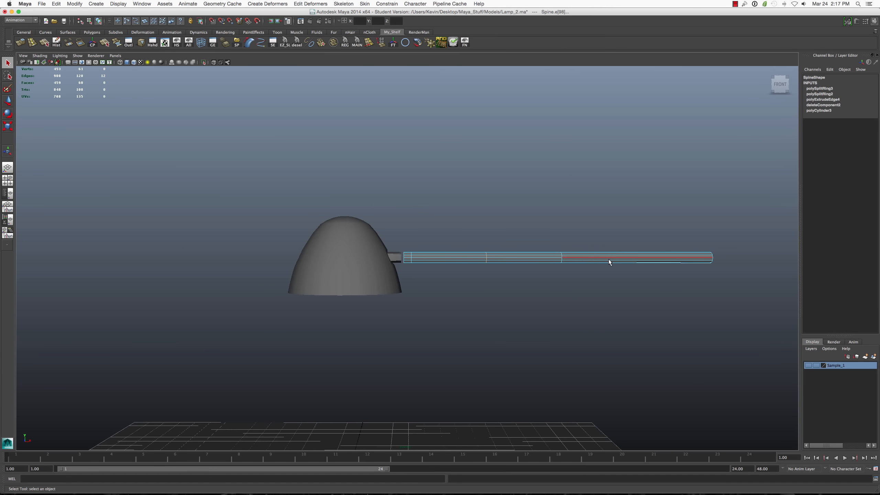
# Insert four more edge loops, one midway in each remaining section of the Spine, to split it into eight even segments.
pyautogui.press('g')
pyautogui.click(448, 257)
pyautogui.press('g')
pyautogui.click(533, 257)
pyautogui.press('g')
pyautogui.click(589, 257)
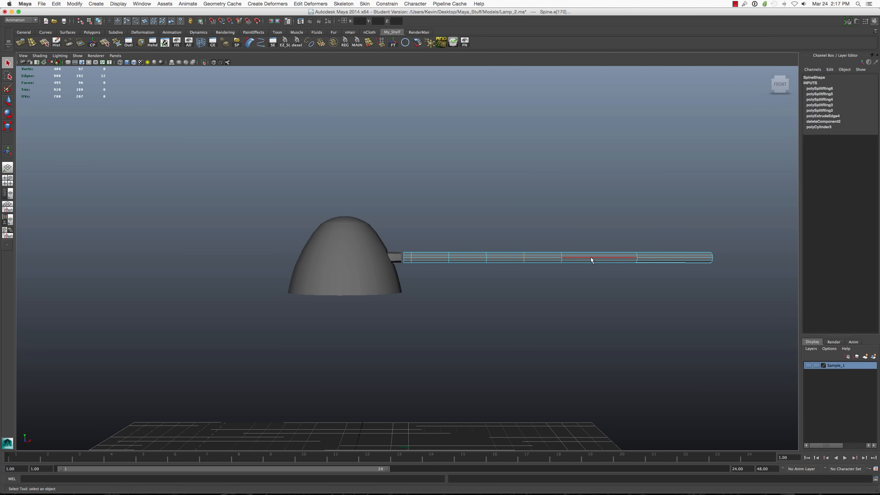
pyautogui.press('g')
pyautogui.click(680, 257)
pyautogui.press('g')
pyautogui.click(596, 263)
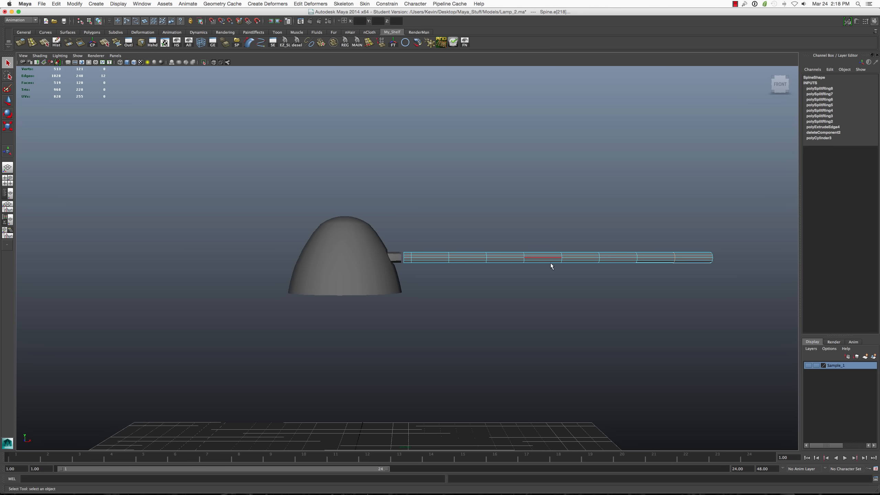
# Return the Spine to whole-object selection and open the deformer editing commands.
pyautogui.moveTo(551, 263); pyautogui.dragTo(539, 257, button='right')
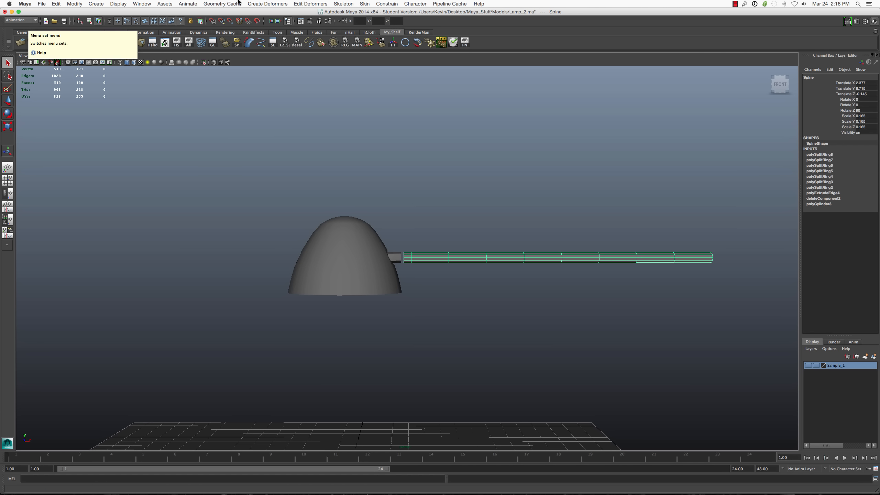
pyautogui.click(307, 3)
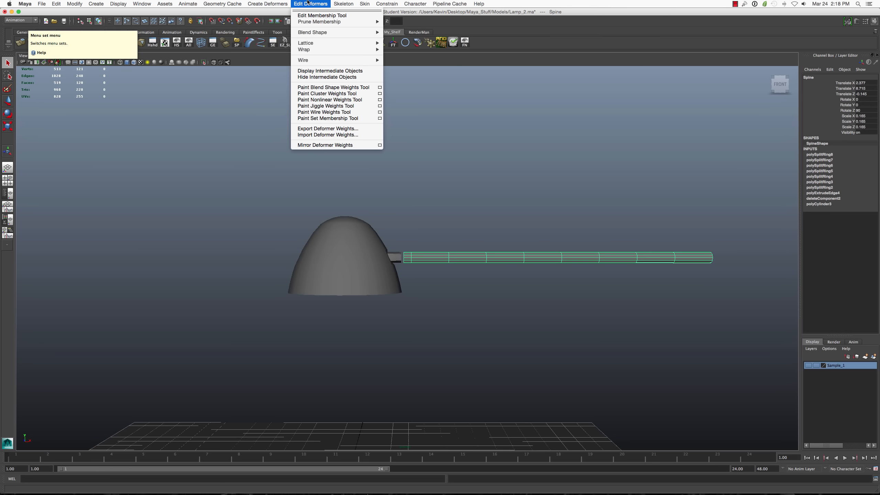
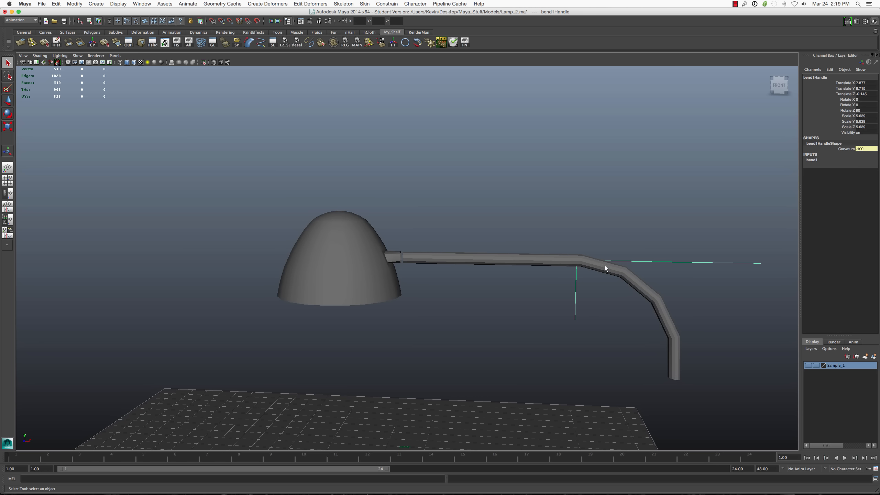
# Try sliding the Spine along X through the bend deformer to about 7.56.
pyautogui.click(612, 262)
pyautogui.press('w')
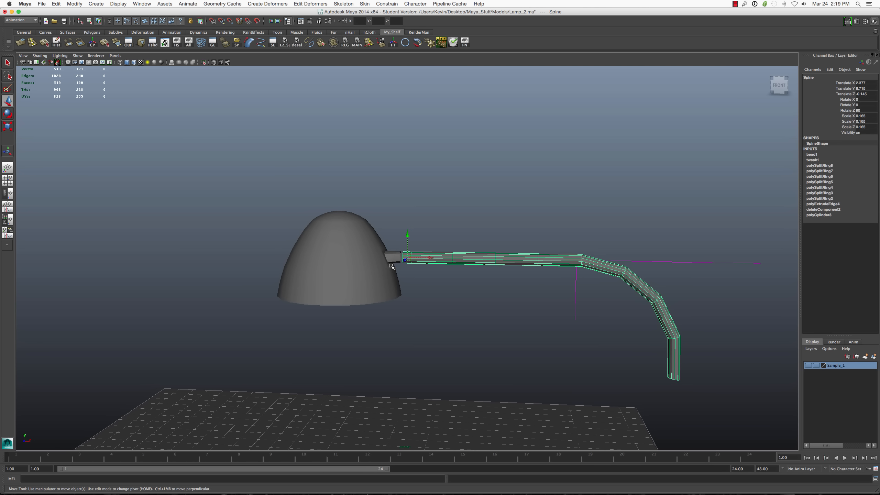
pyautogui.moveTo(432, 259); pyautogui.dragTo(590, 272)
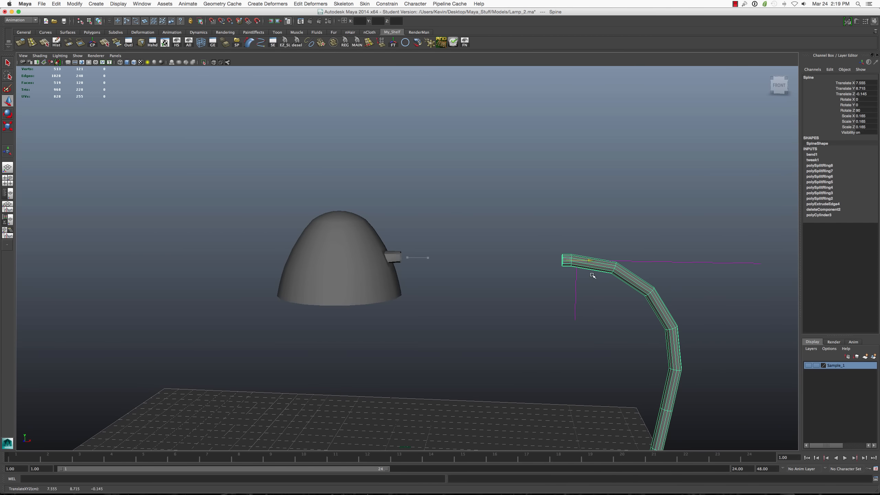
pyautogui.scroll(-3, 591, 273)
# Undo the Spine's move and slide the bend deformer handle along X to about 3.18, near the lamp head.
pyautogui.moveTo(511, 262); pyautogui.dragTo(446, 261)
pyautogui.hotkey('ctrl', 'z')
pyautogui.hotkey('ctrl', 'z')
pyautogui.click(493, 264)
pyautogui.press('super+z')
pyautogui.scroll(2, 502, 273)
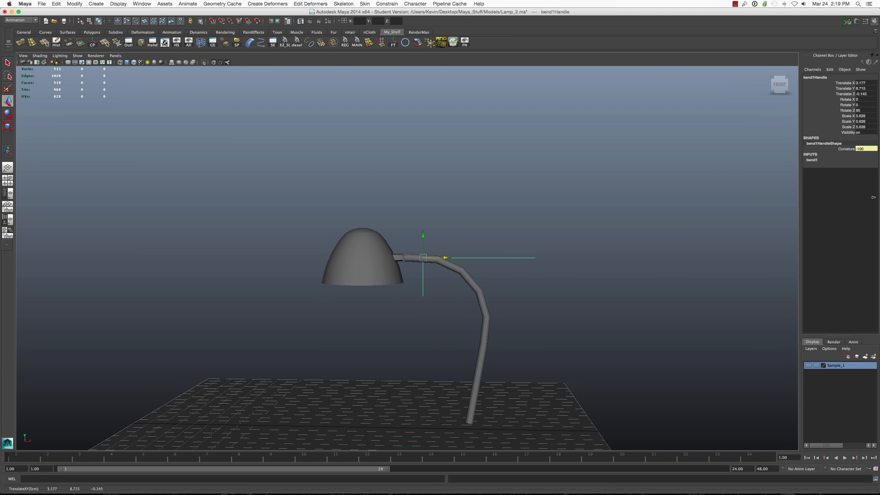
# Try a curvature of -50 on the bend deformer and undo it.
pyautogui.click(813, 160)
pyautogui.click(866, 171)
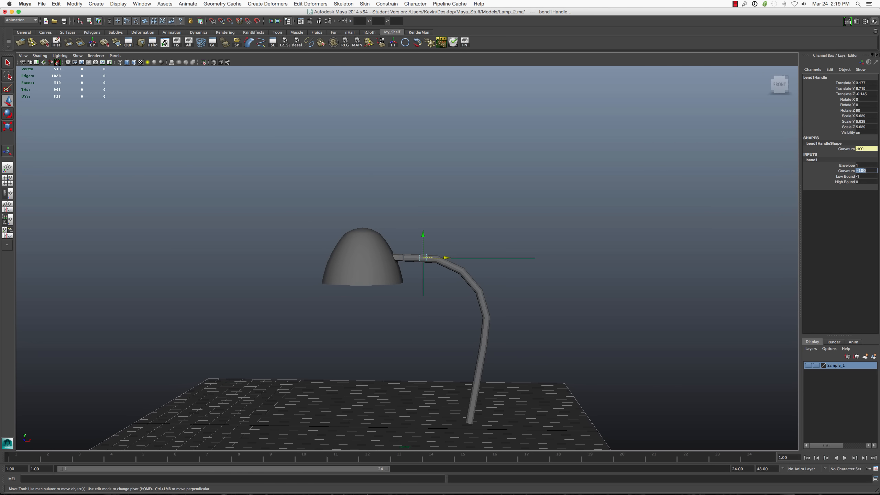
pyautogui.write('-50')
pyautogui.press('Return')
pyautogui.press('super+z')
pyautogui.doubleClick(867, 171)
# Slide the bend deformer handle further along X to about 2.09, close to the Spine's start.
pyautogui.scroll(3, 472, 254)
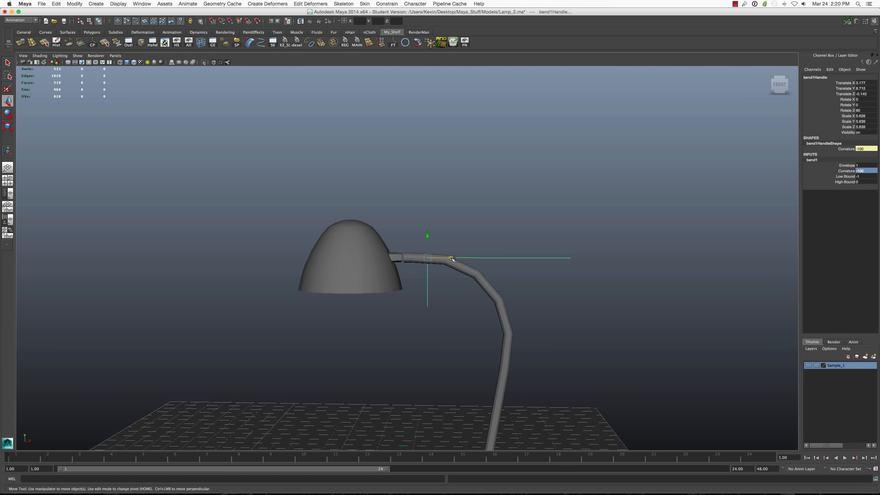
pyautogui.moveTo(449, 259); pyautogui.dragTo(406, 264)
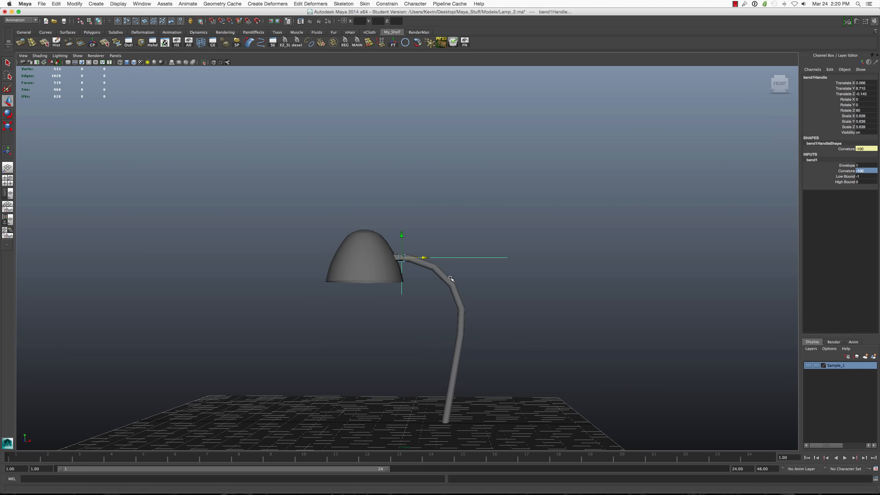
pyautogui.keyDown('alt'); pyautogui.moveTo(451, 280); pyautogui.dragTo(454, 291); pyautogui.keyUp('alt')
# Rotate the bent Spine around Z to about 100.3 degrees so its lower part stands upright.
pyautogui.click(433, 259)
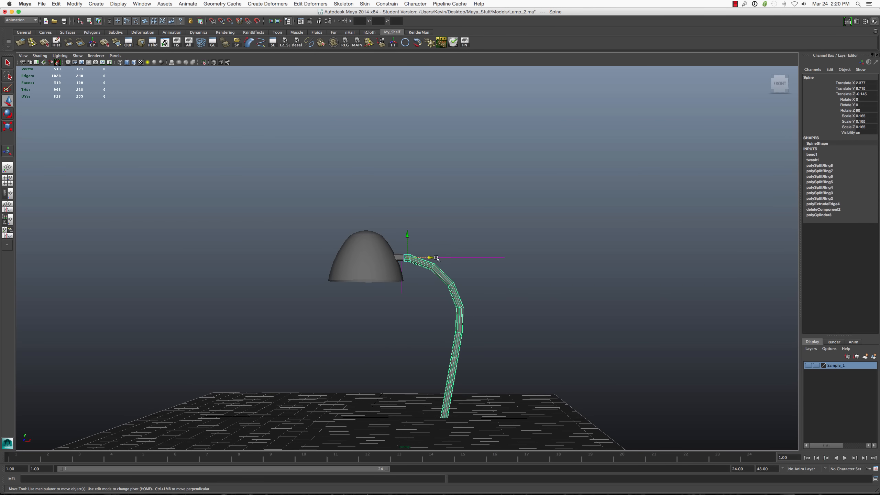
pyautogui.press('e')
pyautogui.moveTo(435, 253); pyautogui.dragTo(436, 245)
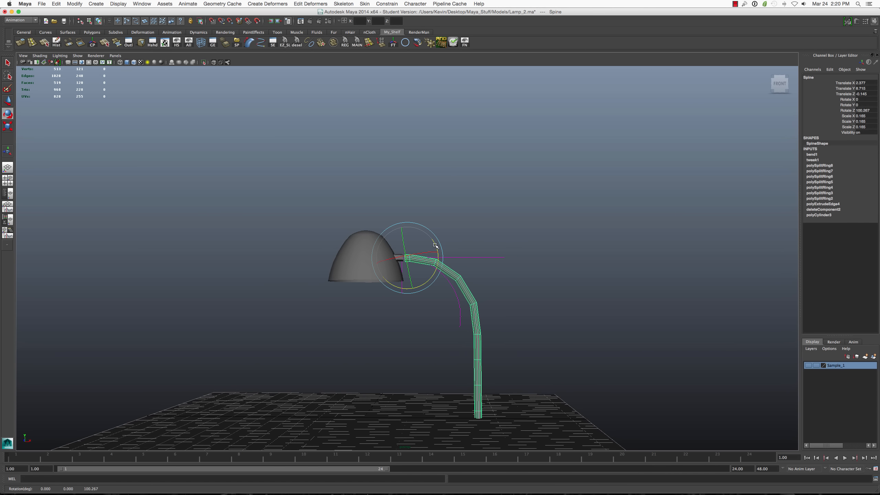
# Try scaling the bent Spine along X and undo the change.
pyautogui.press('r')
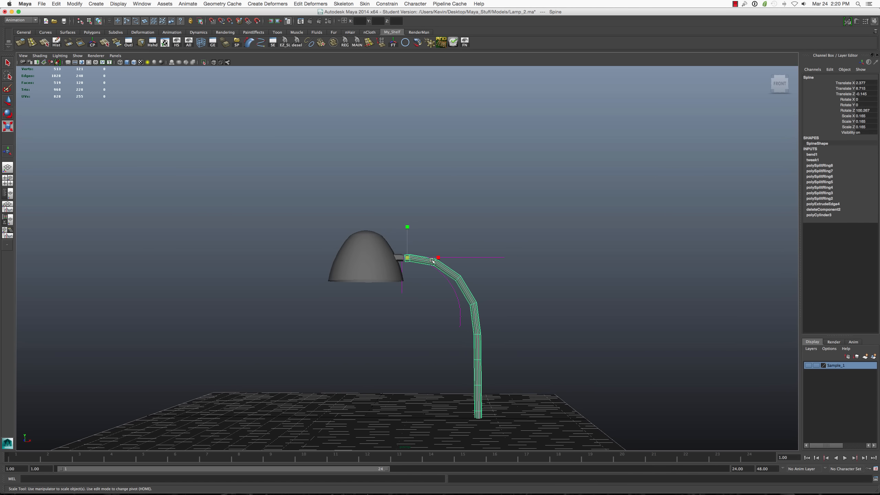
pyautogui.moveTo(438, 257)
pyautogui.mouseDown()
pyautogui.moveTo(405, 258)
pyautogui.moveTo(463, 262)
pyautogui.moveTo(432, 256)
pyautogui.mouseUp()
pyautogui.hotkey('ctrl', 'z')
# Nudge the bent Spine along X to about 2.41 beside the lamp head's side tube.
pyautogui.press('e')
pyautogui.press('w')
pyautogui.press('super+z')
pyautogui.keyDown('alt'); pyautogui.moveTo(441, 262); pyautogui.dragTo(433, 259); pyautogui.keyUp('alt')
pyautogui.scroll(6, 384, 271)
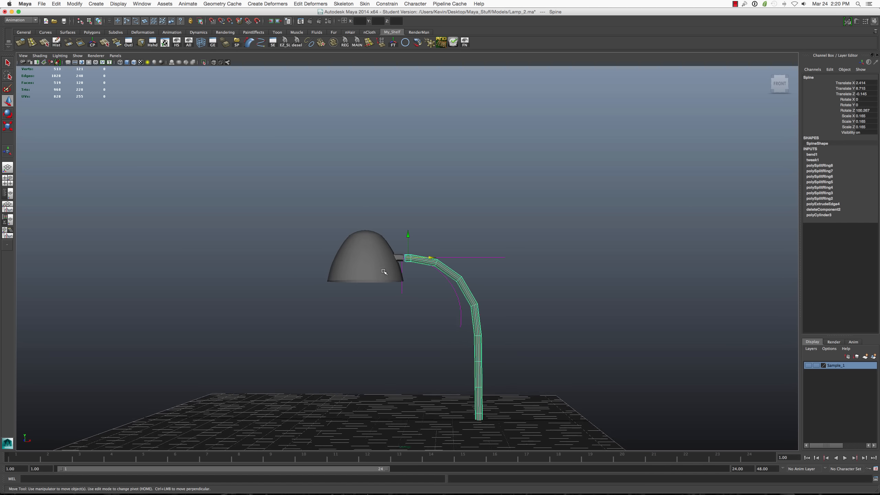
pyautogui.scroll(-5, 374, 266)
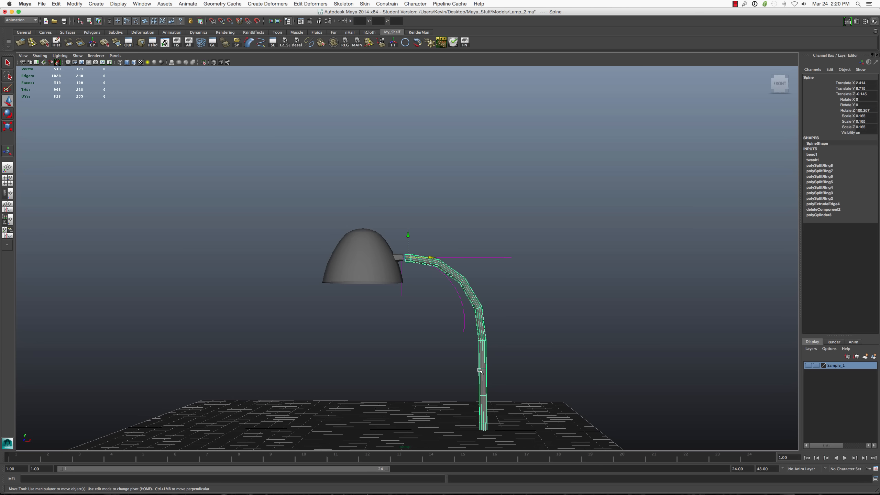
# Try tilting the Head_Lamp around Z to about -19 degrees and undo the rotation.
pyautogui.click(364, 258)
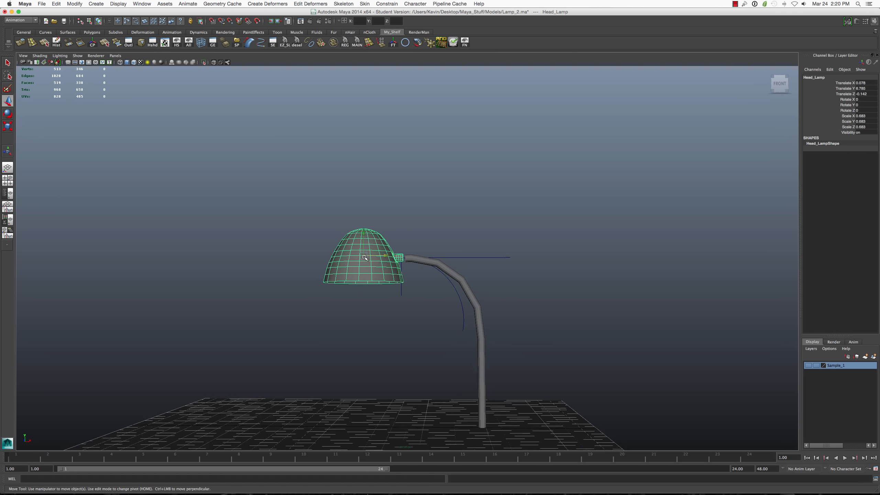
pyautogui.press('e')
pyautogui.moveTo(391, 240); pyautogui.dragTo(394, 253)
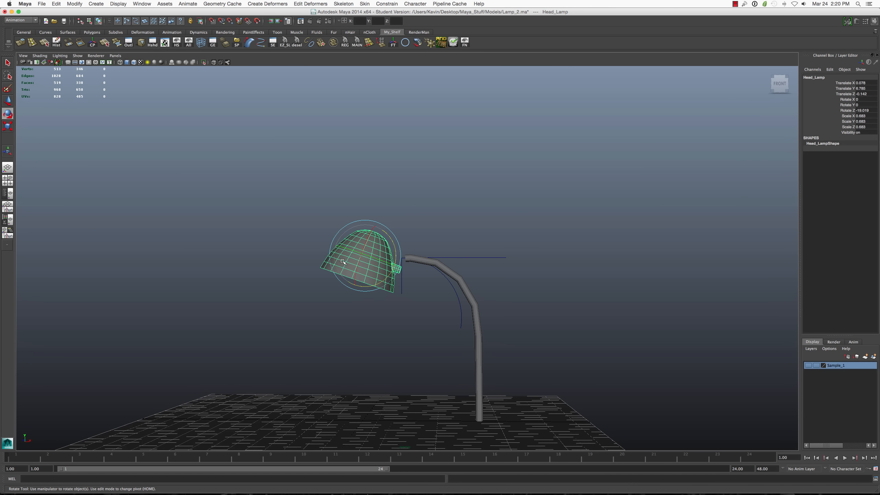
pyautogui.scroll(-2, 386, 251)
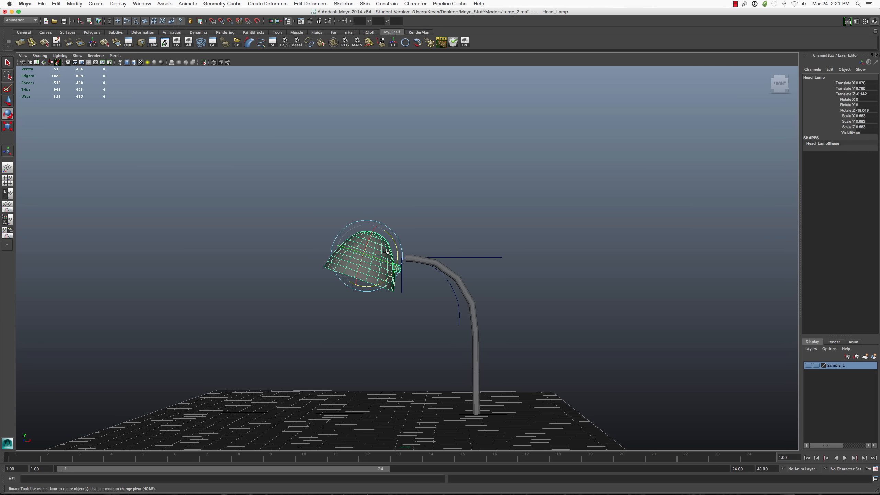
pyautogui.hotkey('ctrl', 'z')
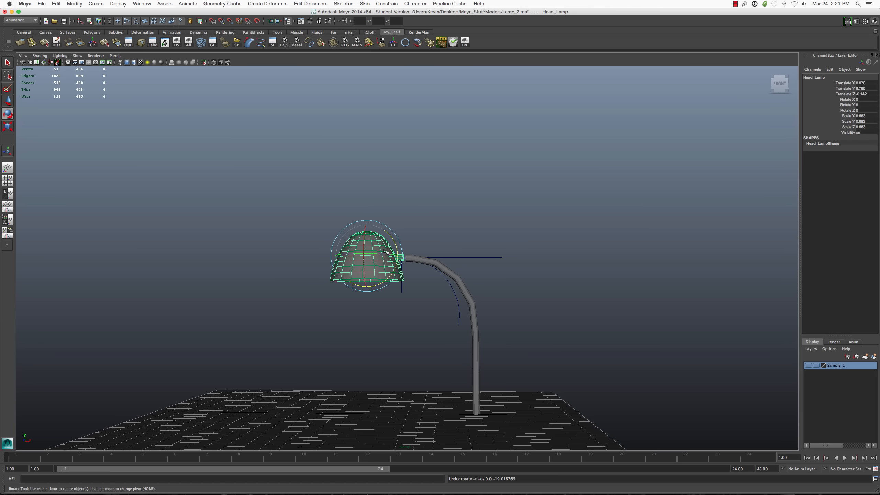
# Slide the bent Spine along X to about 1.37 so its upper end overlaps the lamp head's side tube.
pyautogui.click(433, 240)
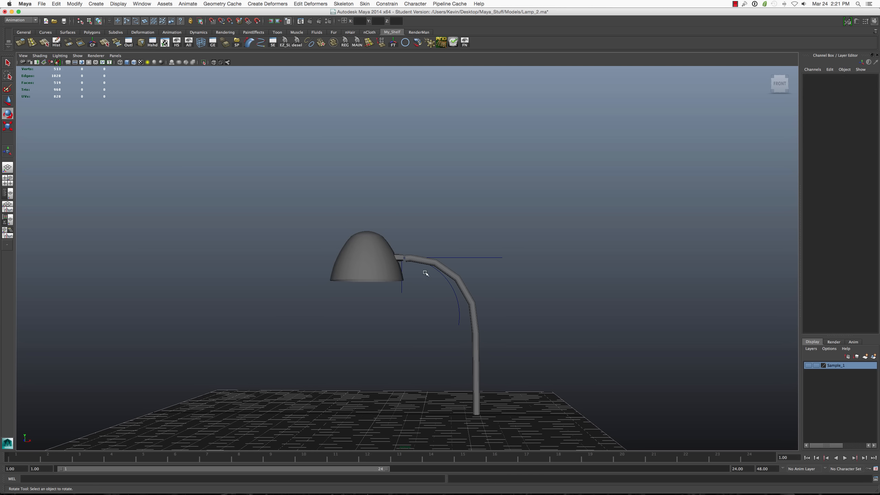
pyautogui.click(422, 261)
pyautogui.press('w')
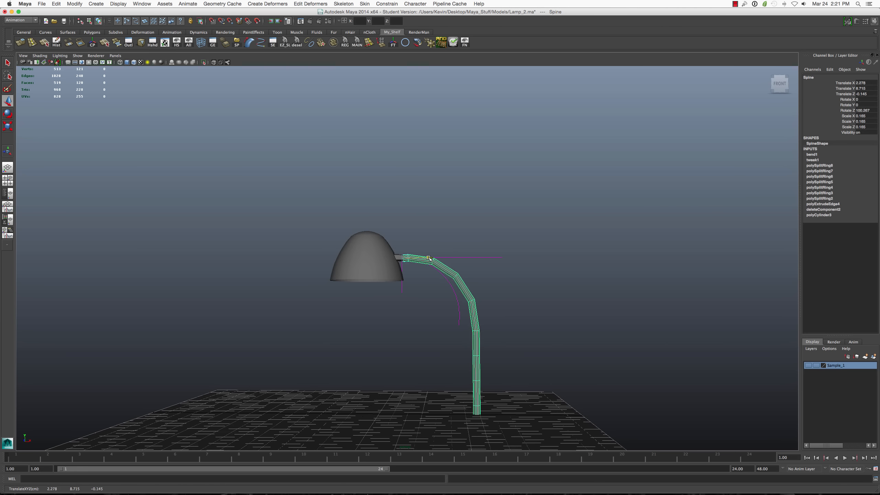
pyautogui.moveTo(428, 259); pyautogui.dragTo(413, 258)
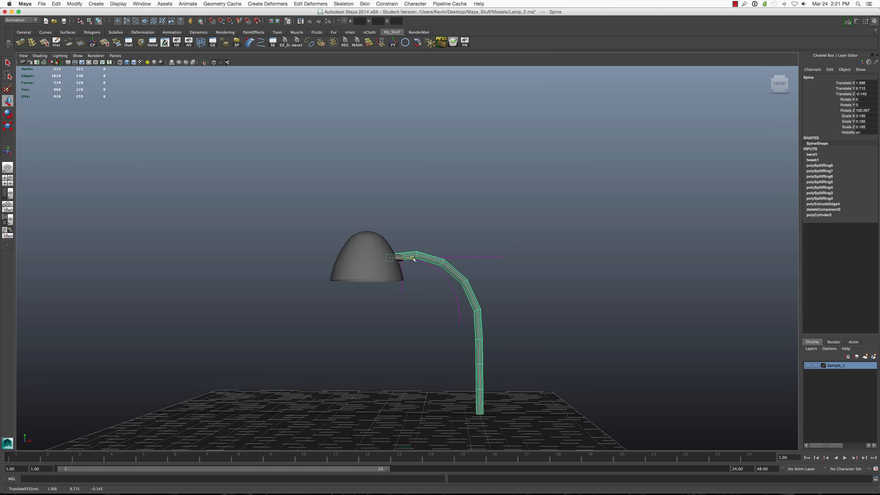
pyautogui.scroll(5, 489, 313)
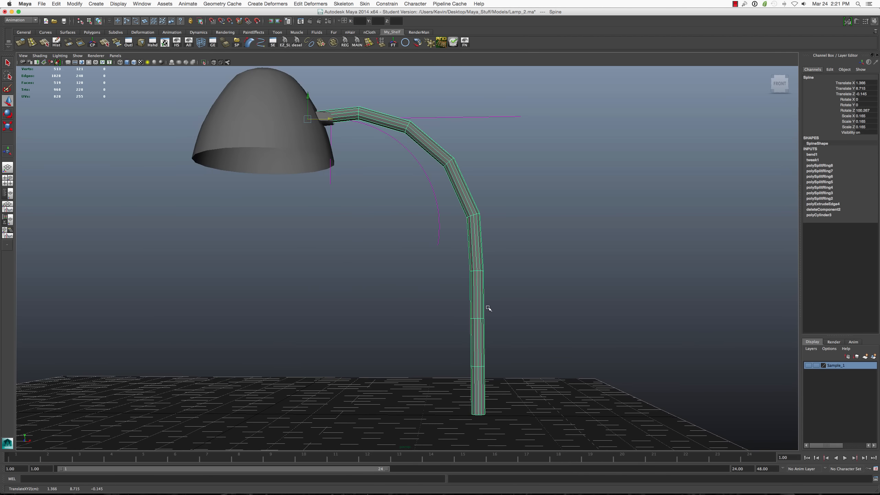
# Examine the Spine's bend and its placement against the Head_Lamp in the four-pane, front and perspective views.
pyautogui.click(509, 291)
pyautogui.press('space')
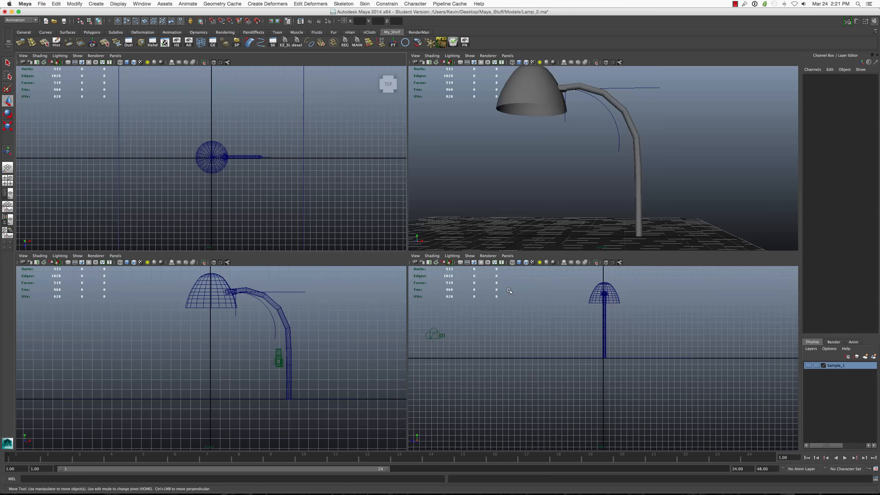
pyautogui.press('z')
pyautogui.press('space')
pyautogui.press('space')
pyautogui.moveTo(505, 235); pyautogui.dragTo(457, 248)
pyautogui.press('space')
pyautogui.press('space')
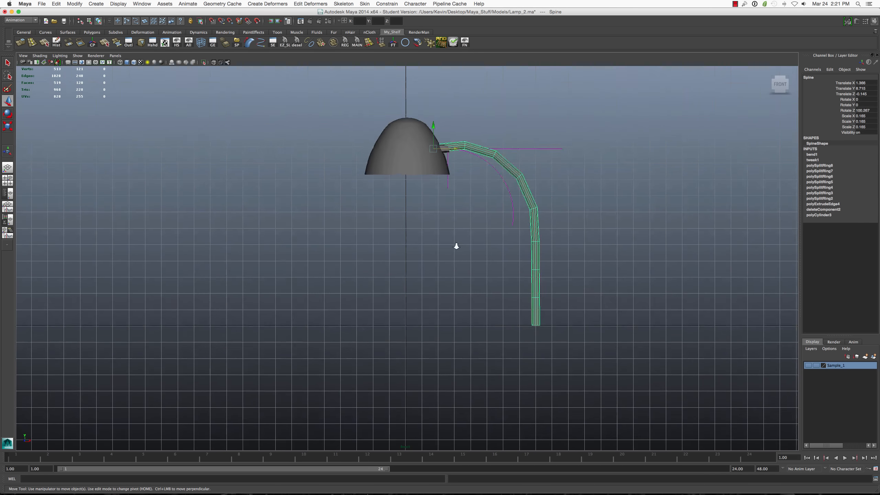
pyautogui.scroll(-1, 456, 247)
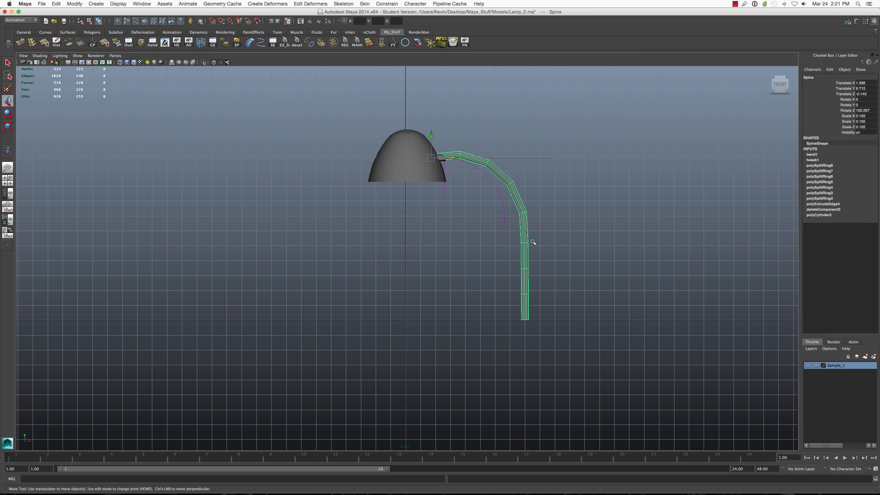
pyautogui.press('space')
pyautogui.moveTo(472, 183); pyautogui.dragTo(476, 190)
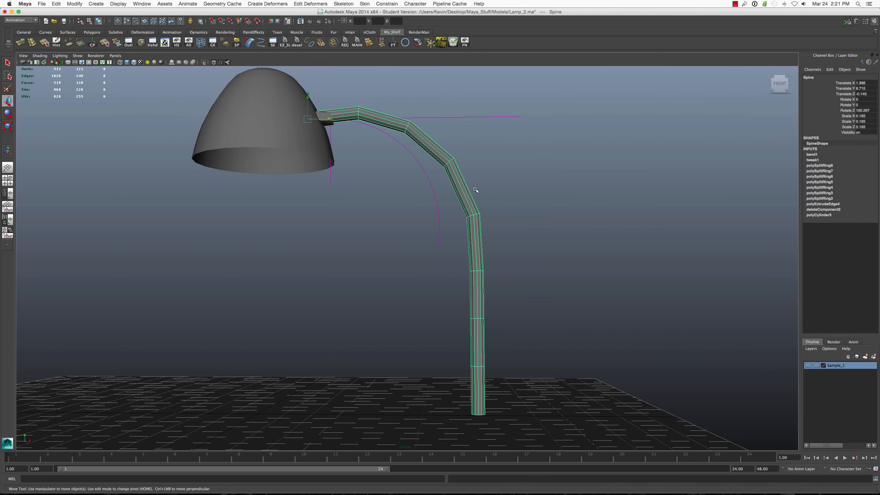
pyautogui.scroll(-2, 492, 165)
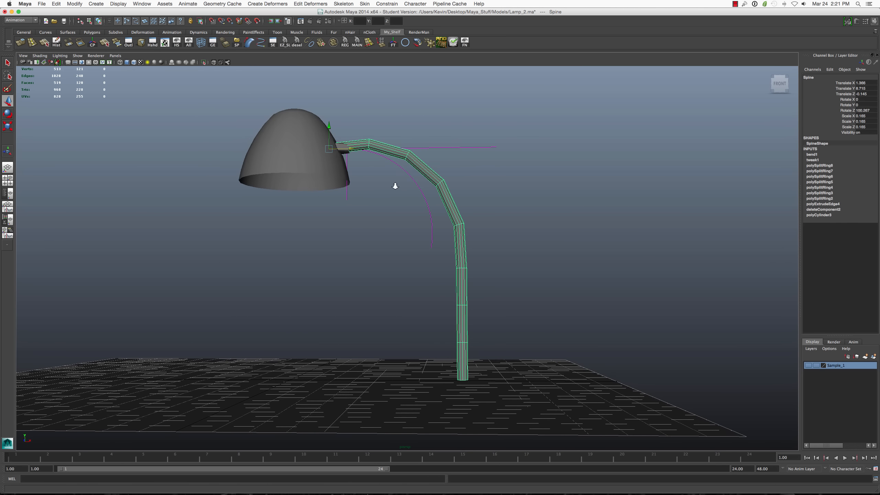
# Nudge the bent Spine along X to about 1.35 at the lamp head's side tube.
pyautogui.scroll(1, 395, 187)
pyautogui.press('space')
pyautogui.keyDown('alt'); pyautogui.moveTo(393, 187); pyautogui.dragTo(402, 202); pyautogui.keyUp('alt')
pyautogui.moveTo(335, 135)
pyautogui.mouseDown()
pyautogui.moveTo(361, 136)
pyautogui.moveTo(327, 136)
pyautogui.moveTo(344, 142)
pyautogui.moveTo(344, 128)
pyautogui.mouseUp()
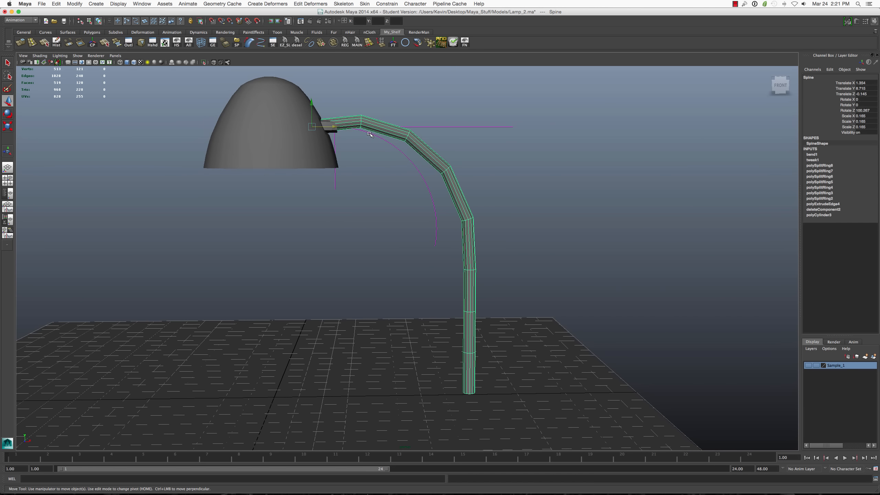
# Try deleting the faces of the Spine's end segment at the lamp head, and undo the deletion.
pyautogui.moveTo(355, 117); pyautogui.dragTo(355, 133, button='right')
pyautogui.moveTo(348, 112); pyautogui.dragTo(359, 146)
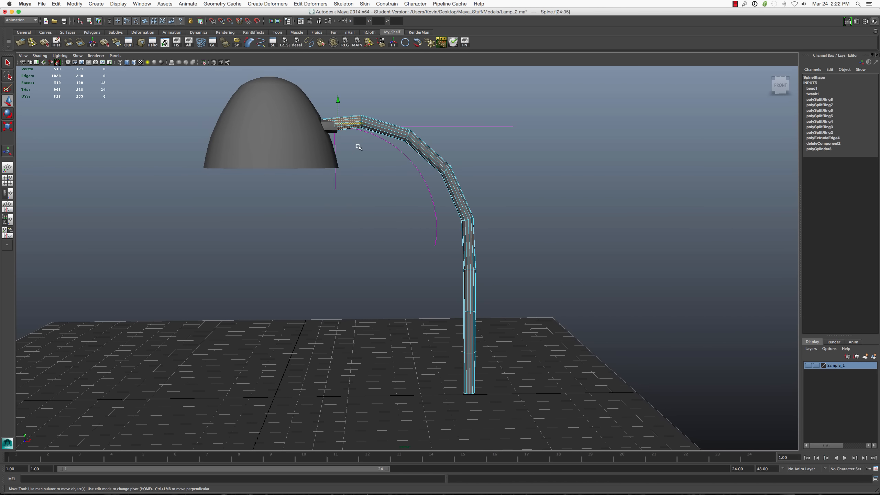
pyautogui.press('Delete')
pyautogui.press('super+z')
pyautogui.moveTo(373, 127); pyautogui.dragTo(386, 120, button='right')
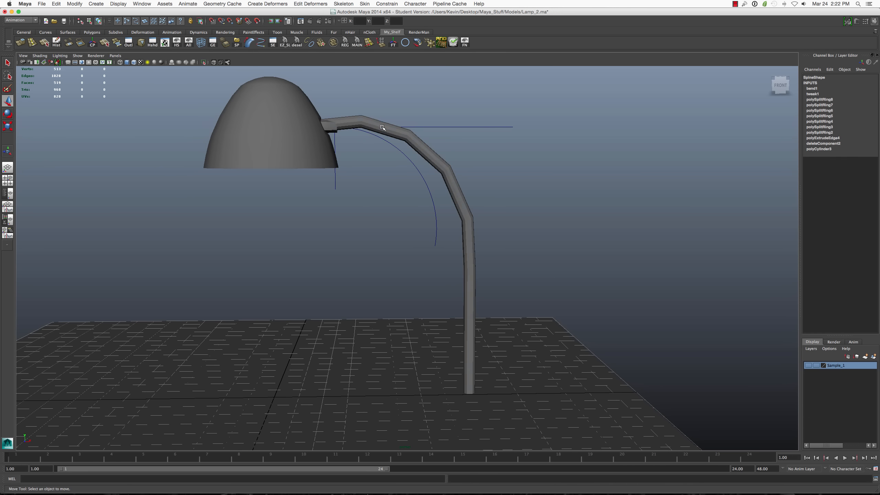
# Delete the Spine's construction history and remove the faces of its upper segments nearest the lamp head.
pyautogui.click(391, 130)
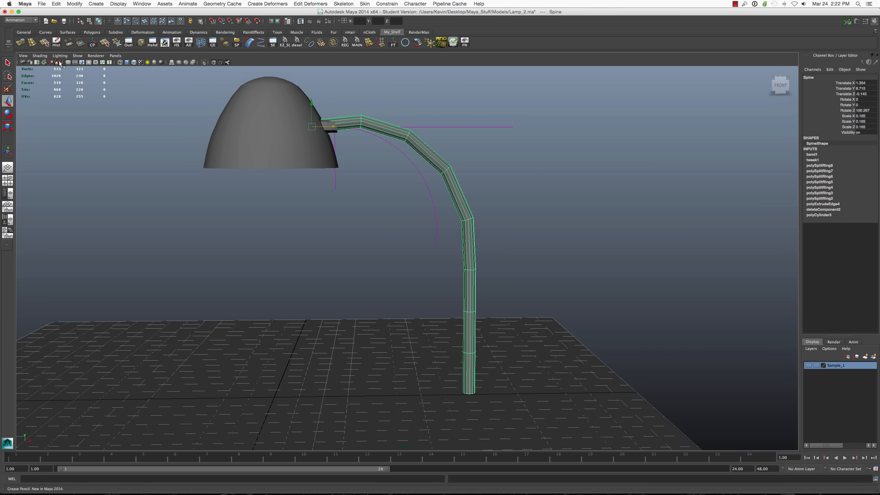
pyautogui.click(56, 43)
pyautogui.moveTo(343, 119); pyautogui.dragTo(344, 135, button='right')
pyautogui.moveTo(338, 101); pyautogui.dragTo(340, 137)
pyautogui.press('super+z')
pyautogui.keyDown('alt'); pyautogui.moveTo(351, 142); pyautogui.dragTo(399, 149, button='right'); pyautogui.keyUp('alt')
pyautogui.press('Delete')
pyautogui.moveTo(429, 245); pyautogui.dragTo(436, 265)
pyautogui.press('Delete')
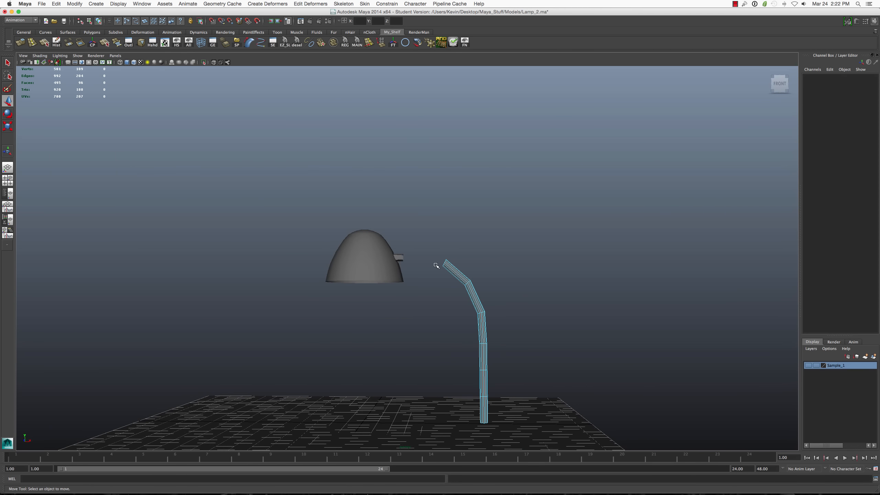
# Switch to the Polygons menu set and move the Head_Lamp along X to about 1.8, toward the shortened Spine.
pyautogui.moveTo(472, 291); pyautogui.dragTo(479, 284, button='right')
pyautogui.click(476, 289)
pyautogui.press('f')
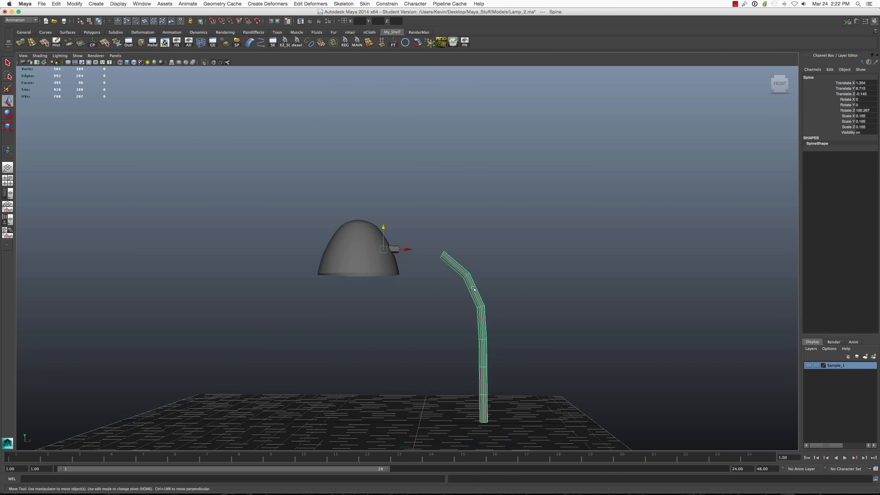
pyautogui.keyDown('alt'); pyautogui.moveTo(391, 197); pyautogui.dragTo(305, 133); pyautogui.keyUp('alt')
pyautogui.click(301, 144)
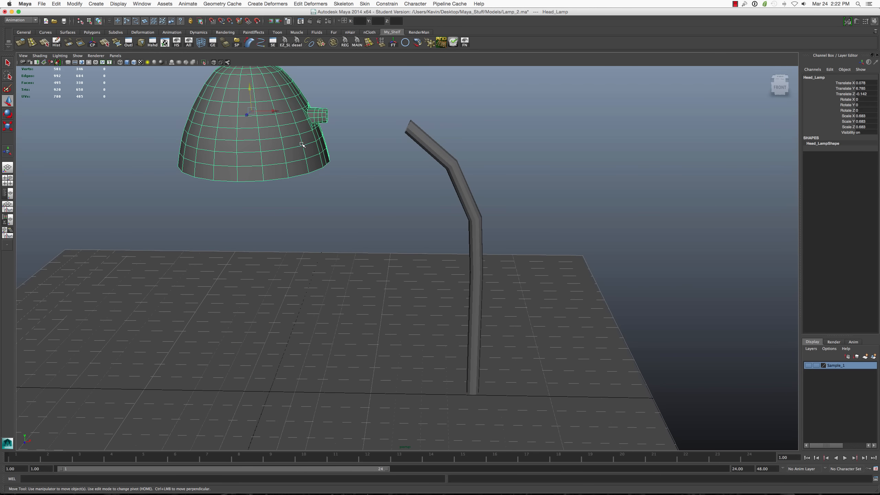
pyautogui.click(21, 19)
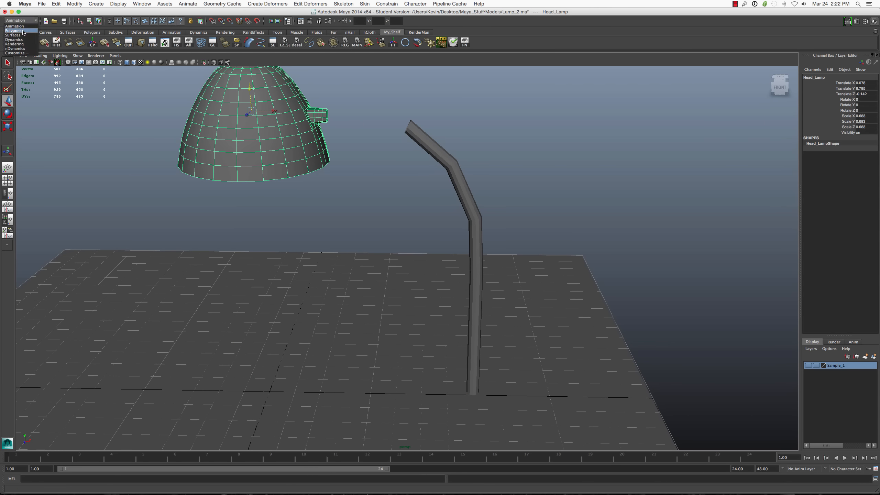
pyautogui.click(21, 26)
pyautogui.keyDown('alt'); pyautogui.moveTo(338, 149); pyautogui.dragTo(312, 132); pyautogui.keyUp('alt')
pyautogui.moveTo(276, 107); pyautogui.dragTo(370, 105)
# Rotate the Head_Lamp around Z to about -24.9 degrees and move it to about X 2.35, meeting the Spine's cut end.
pyautogui.press('e')
pyautogui.press('z')
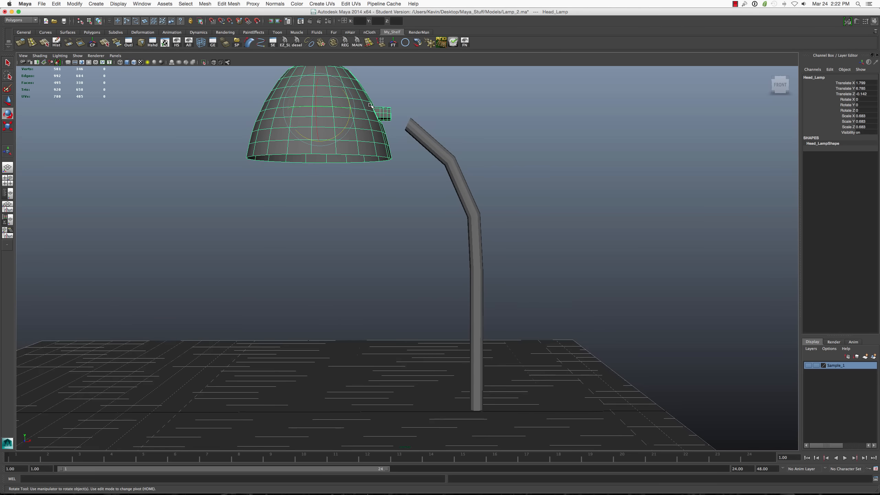
pyautogui.click(397, 111)
pyautogui.press('z')
pyautogui.keyDown('alt'); pyautogui.moveTo(411, 98); pyautogui.dragTo(414, 113); pyautogui.keyUp('alt')
pyautogui.keyDown('alt'); pyautogui.moveTo(413, 113); pyautogui.dragTo(454, 122); pyautogui.keyUp('alt')
pyautogui.press('w')
pyautogui.press('e')
pyautogui.press('w')
pyautogui.click(448, 109)
# Delete the leftover Spine end piece inside the lamp head, keeping the rest of the Spine.
pyautogui.click(359, 100)
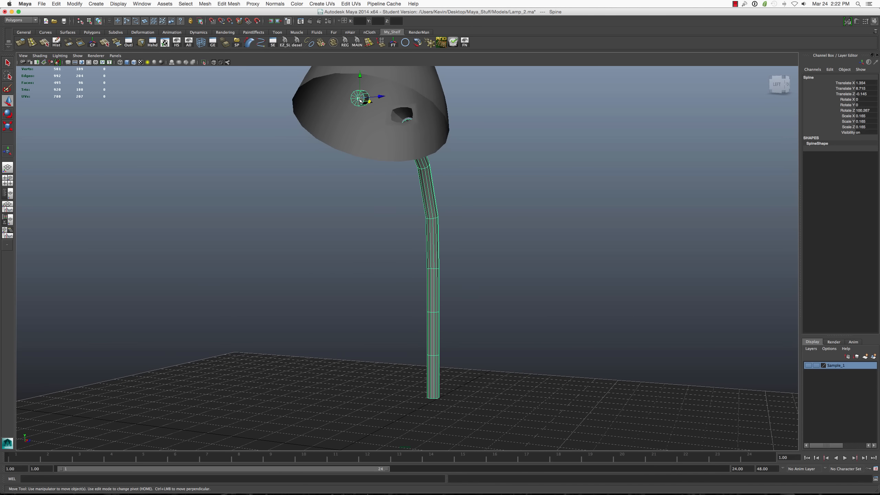
pyautogui.press('Delete')
pyautogui.press('super+z')
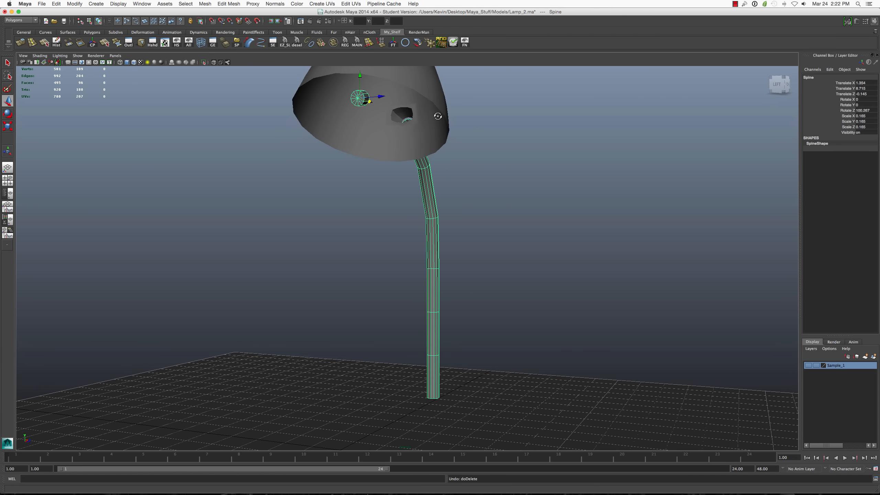
pyautogui.keyDown('alt'); pyautogui.moveTo(438, 115); pyautogui.dragTo(334, 105); pyautogui.keyUp('alt')
pyautogui.press('q')
pyautogui.moveTo(334, 106); pyautogui.dragTo(350, 126, button='right')
pyautogui.keyDown('alt'); pyautogui.moveTo(349, 127); pyautogui.dragTo(438, 215); pyautogui.keyUp('alt')
# Shift the Spine along Z to about -0.129 to line it up with the lamp head's side tube.
pyautogui.click(400, 129)
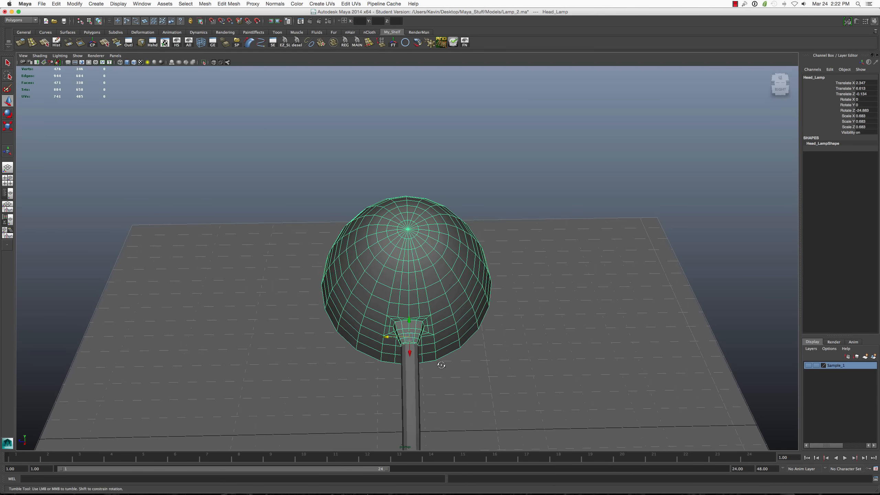
pyautogui.keyDown('alt'); pyautogui.moveTo(434, 367); pyautogui.dragTo(390, 363); pyautogui.keyUp('alt')
pyautogui.keyDown('shift'); pyautogui.click(370, 350); pyautogui.keyUp('shift')
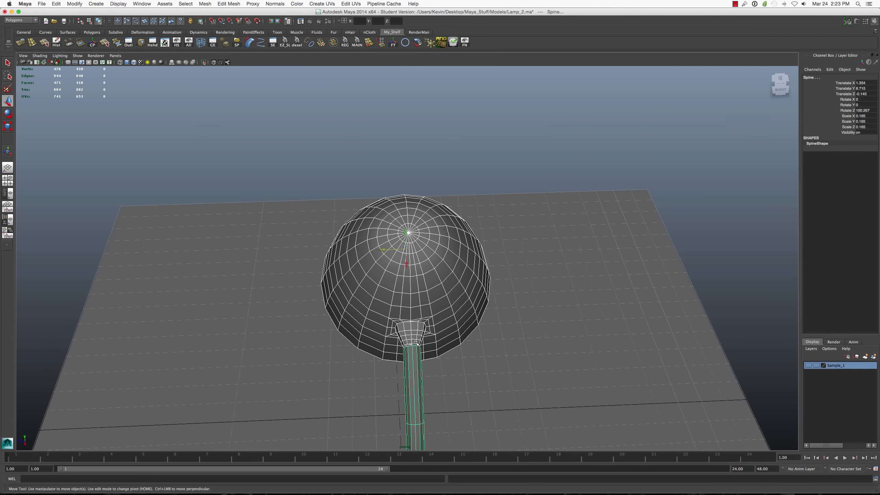
pyautogui.keyDown('alt'); pyautogui.moveTo(416, 342); pyautogui.dragTo(386, 208, button='right'); pyautogui.keyUp('alt')
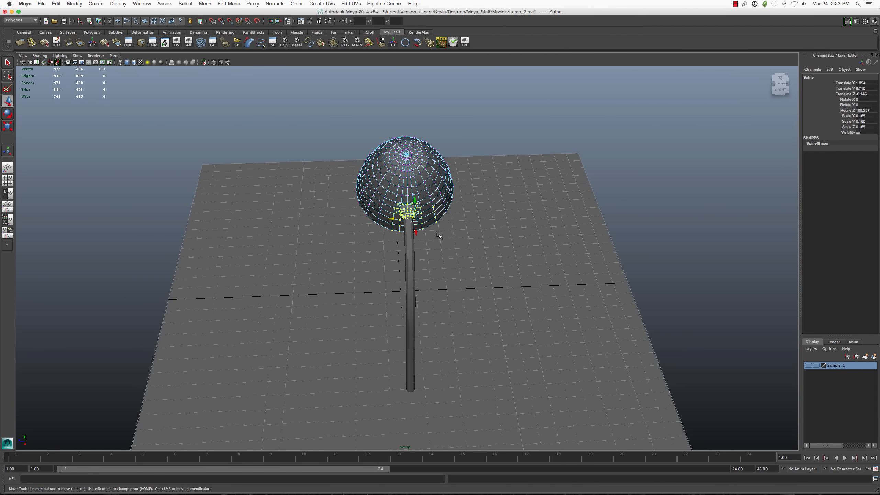
pyautogui.press('f')
pyautogui.keyDown('alt'); pyautogui.moveTo(430, 266); pyautogui.dragTo(389, 234); pyautogui.keyUp('alt')
pyautogui.click(457, 304)
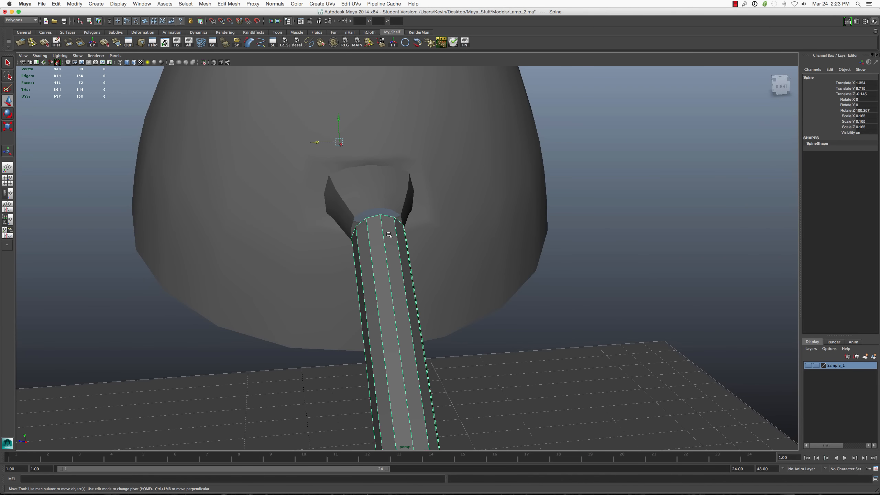
pyautogui.scroll(-5, 389, 266)
pyautogui.keyDown('alt'); pyautogui.moveTo(390, 266); pyautogui.dragTo(368, 259); pyautogui.keyUp('alt')
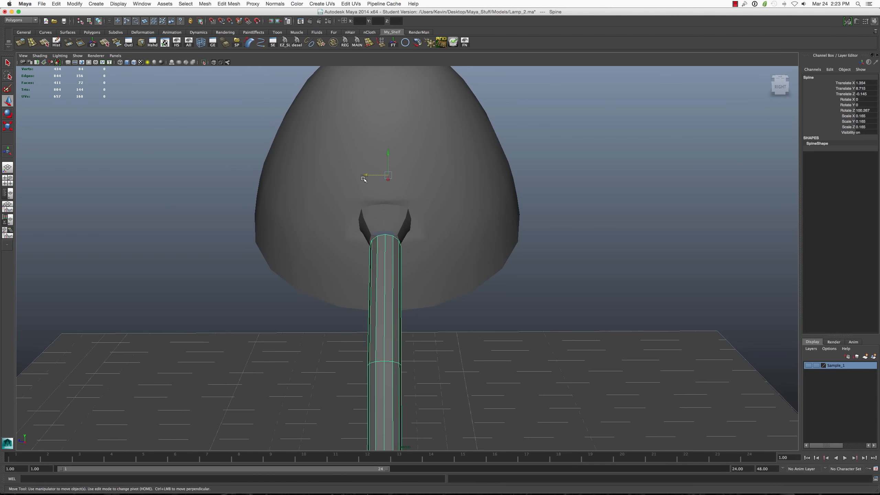
pyautogui.moveTo(365, 173); pyautogui.dragTo(364, 173)
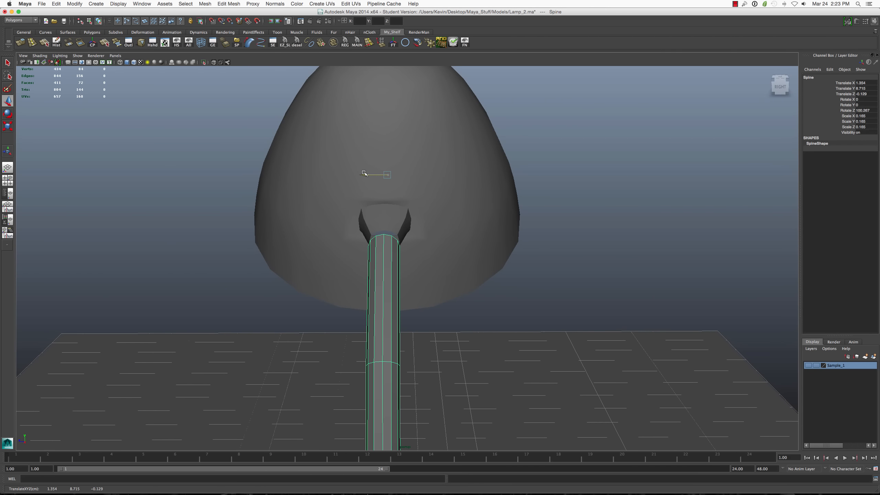
# Center the Spine's pivot and refine its Z position to about -0.13 against the side tube's rim.
pyautogui.keyDown('shift'); pyautogui.click(389, 205); pyautogui.keyUp('shift')
pyautogui.keyDown('alt'); pyautogui.moveTo(389, 207); pyautogui.dragTo(351, 218); pyautogui.keyUp('alt')
pyautogui.scroll(5, 392, 237)
pyautogui.scroll(3, 393, 237)
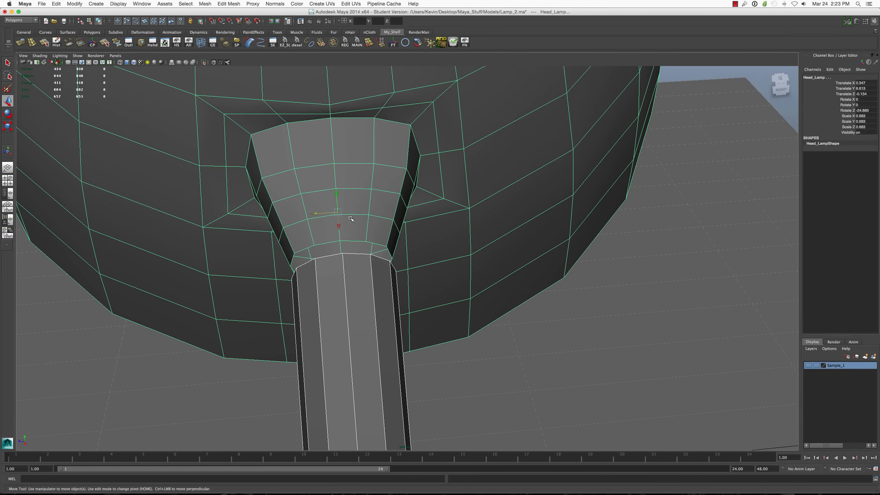
pyautogui.click(351, 296)
pyautogui.scroll(-10, 333, 253)
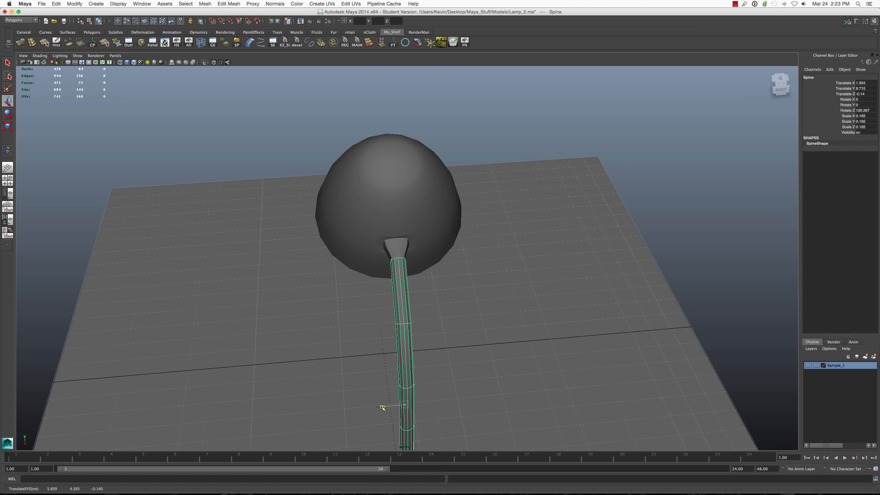
pyautogui.click(401, 271)
pyautogui.scroll(8, 401, 271)
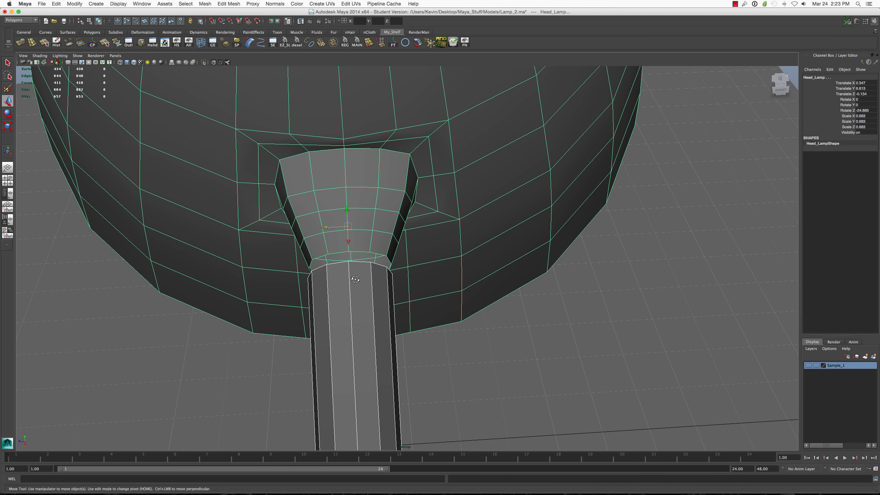
pyautogui.keyDown('alt'); pyautogui.moveTo(356, 279); pyautogui.dragTo(514, 270); pyautogui.keyUp('alt')
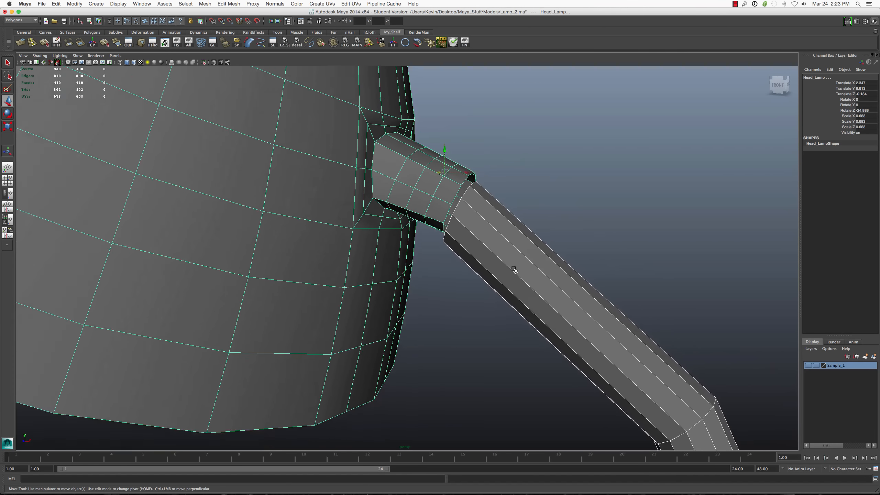
# Raise the Spine along Y to about 8.78 so its upper end meets the lamp head's side tube.
pyautogui.scroll(-10, 514, 269)
pyautogui.click(484, 284)
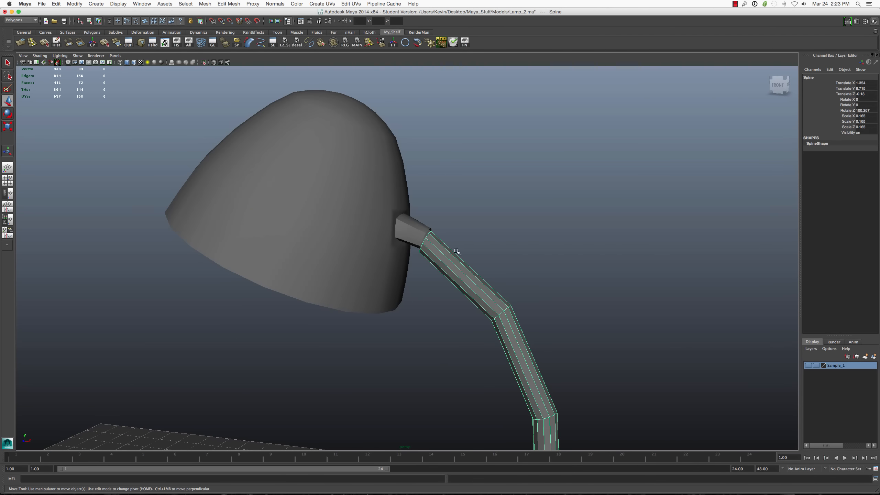
pyautogui.scroll(-4, 487, 286)
pyautogui.press('w')
pyautogui.moveTo(473, 378); pyautogui.dragTo(473, 376)
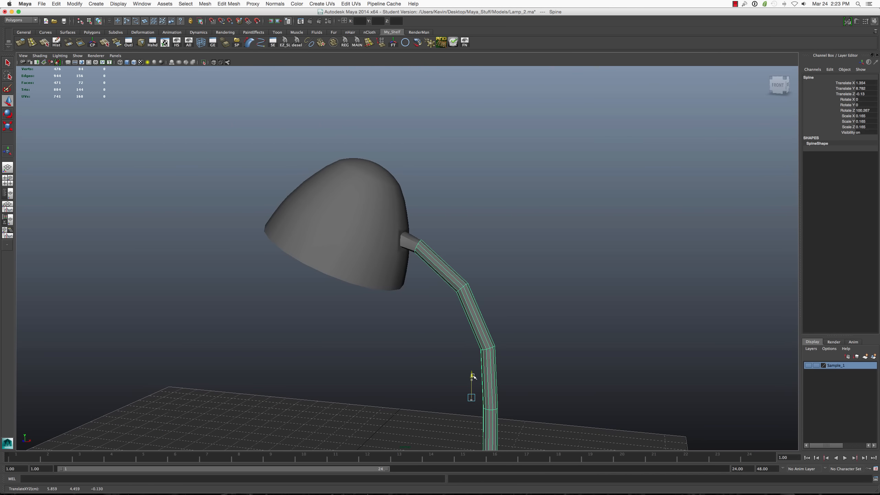
# Nudge the Head_Lamp to about X 2.33, Y 8.60 so its side tube fits against the Spine's end.
pyautogui.scroll(5, 466, 272)
pyautogui.keyDown('alt'); pyautogui.moveTo(466, 272); pyautogui.dragTo(382, 280); pyautogui.keyUp('alt')
pyautogui.keyDown('shift'); pyautogui.click(383, 224); pyautogui.keyUp('shift')
pyautogui.scroll(5, 387, 240)
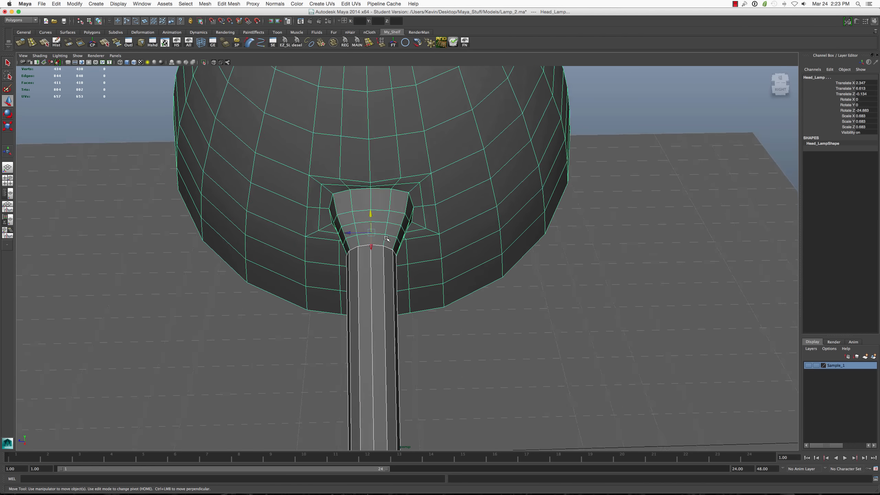
pyautogui.keyDown('alt'); pyautogui.moveTo(384, 243); pyautogui.dragTo(445, 212); pyautogui.keyUp('alt')
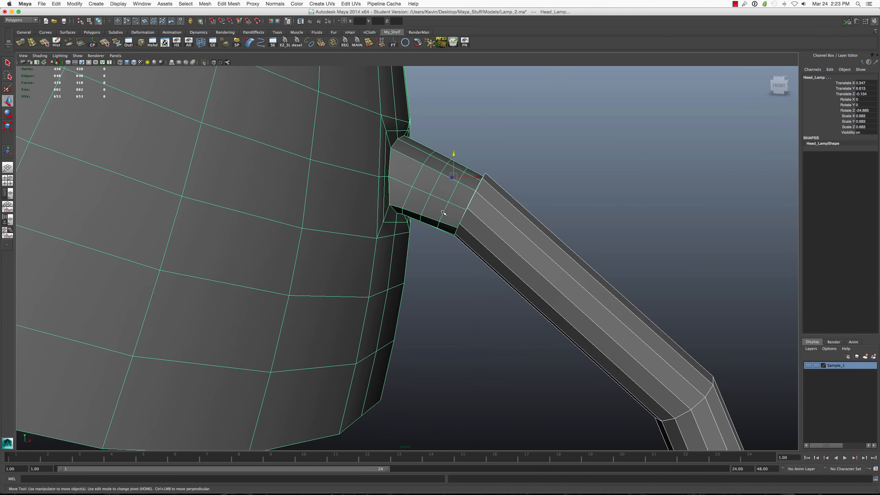
pyautogui.click(475, 187)
pyautogui.moveTo(454, 155); pyautogui.dragTo(496, 239)
pyautogui.scroll(-5, 465, 245)
pyautogui.scroll(-5, 486, 232)
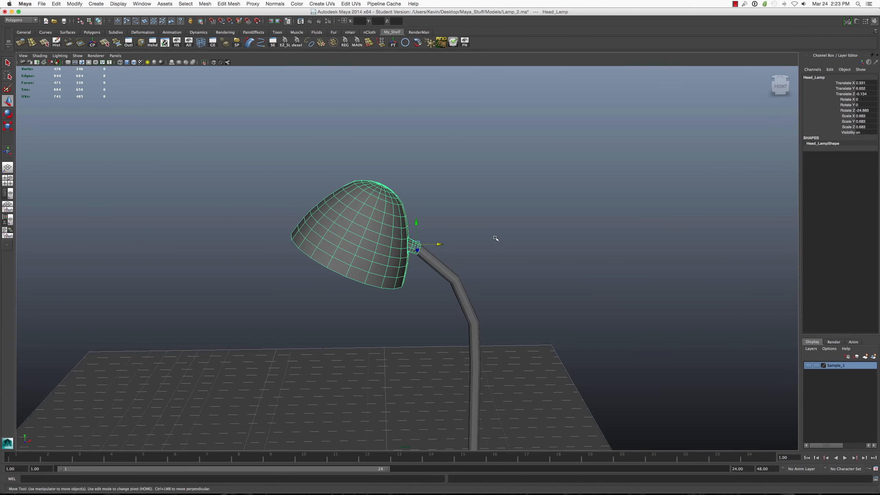
# Check the joint between the two parts and combine the Head_Lamp and Spine into a single mesh.
pyautogui.scroll(-5, 496, 240)
pyautogui.keyDown('alt'); pyautogui.moveTo(433, 307); pyautogui.dragTo(417, 337); pyautogui.keyUp('alt')
pyautogui.scroll(5, 409, 291)
pyautogui.press('r')
pyautogui.scroll(10, 383, 328)
pyautogui.scroll(5, 459, 341)
pyautogui.keyDown('shift'); pyautogui.click(385, 213); pyautogui.keyUp('shift')
pyautogui.keyDown('alt'); pyautogui.moveTo(397, 237); pyautogui.dragTo(427, 238); pyautogui.keyUp('alt')
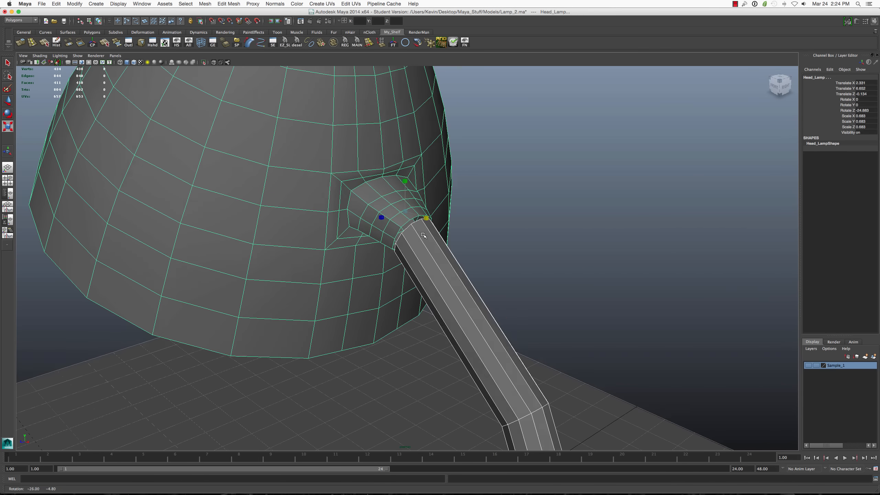
pyautogui.scroll(-10, 427, 239)
pyautogui.keyDown('alt'); pyautogui.moveTo(408, 325); pyautogui.dragTo(429, 315); pyautogui.keyUp('alt')
pyautogui.scroll(-5, 429, 315)
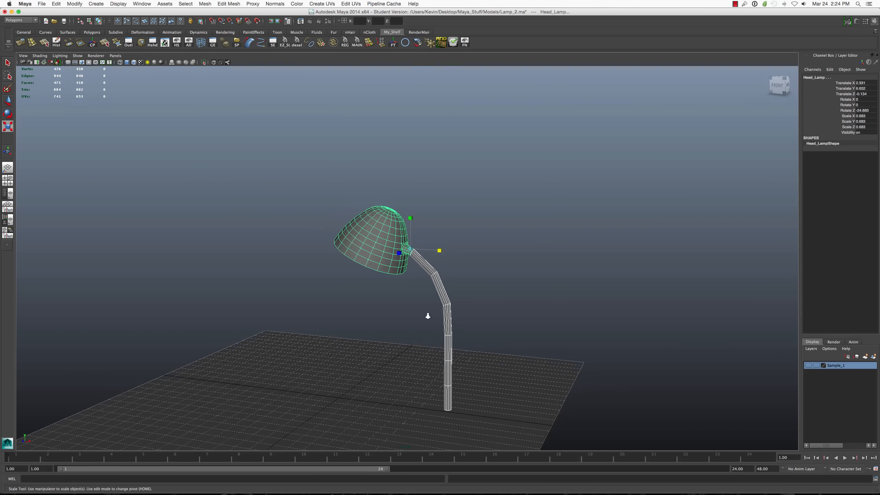
pyautogui.rightClick(393, 228)
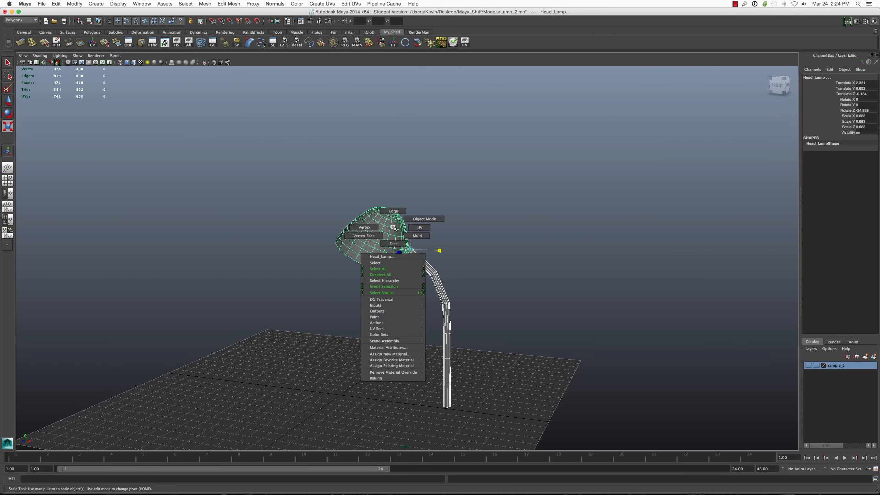
pyautogui.keyDown('shift'); pyautogui.rightClick(394, 228); pyautogui.keyUp('shift')
pyautogui.click(391, 324)
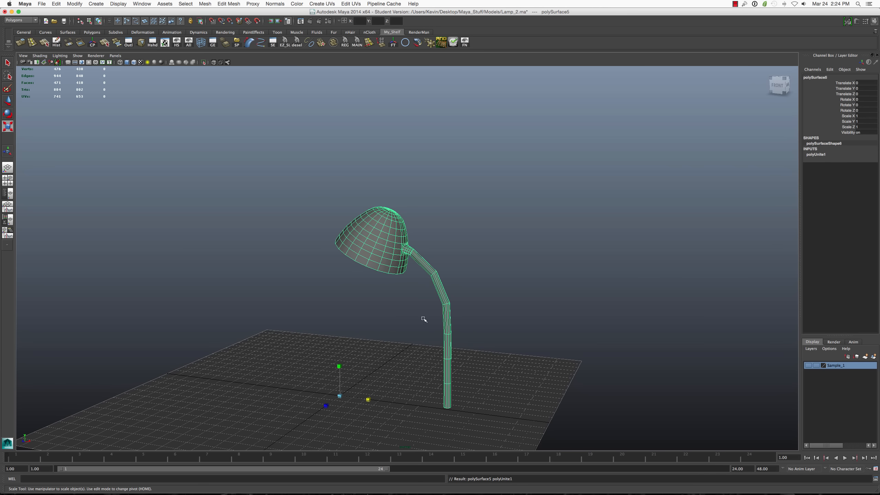
# Merge the first pair of facing vertices at the Spine and side-tube joint with the Merge Vertex Tool.
pyautogui.keyDown('alt'); pyautogui.moveTo(424, 319); pyautogui.dragTo(475, 307, button='right'); pyautogui.keyUp('alt')
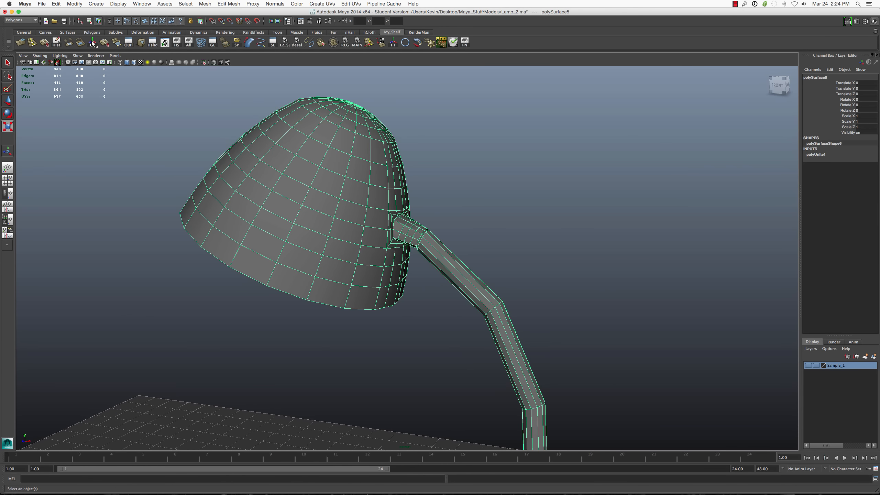
pyautogui.keyDown('alt'); pyautogui.moveTo(464, 226); pyautogui.dragTo(432, 209); pyautogui.keyUp('alt')
pyautogui.scroll(5, 427, 237)
pyautogui.scroll(4, 405, 235)
pyautogui.press('q')
pyautogui.scroll(1, 431, 207)
pyautogui.rightClick(436, 207)
pyautogui.scroll(1, 439, 205)
pyautogui.keyDown('shift'); pyautogui.rightClick(442, 203); pyautogui.keyUp('shift')
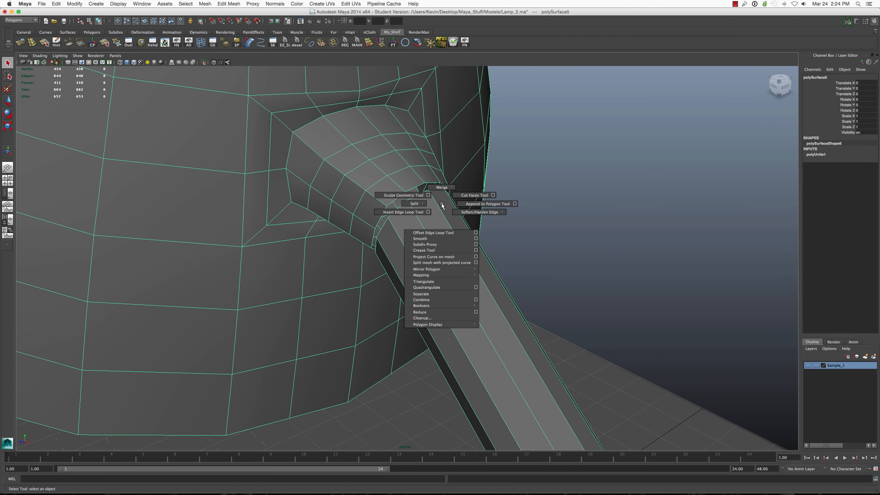
pyautogui.moveTo(441, 203)
pyautogui.mouseDown(button='right')
pyautogui.moveTo(423, 203)
pyautogui.moveTo(443, 203)
pyautogui.moveTo(444, 187)
pyautogui.moveTo(446, 201)
pyautogui.mouseUp(button='right')
pyautogui.keyDown('shift'); pyautogui.rightClick(435, 206); pyautogui.keyUp('shift')
pyautogui.keyDown('shift'); pyautogui.rightClick(422, 178); pyautogui.keyUp('shift')
pyautogui.click(442, 205)
pyautogui.keyDown('alt'); pyautogui.moveTo(446, 202); pyautogui.dragTo(438, 207); pyautogui.keyUp('alt')
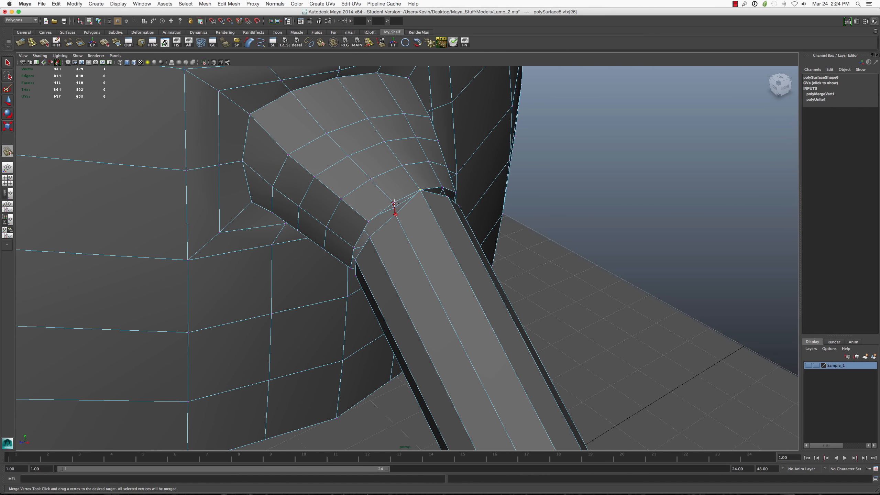
# Merge the next facing vertex pairs along the near side of the Spine and side-tube joint with the Merge Vertex Tool.
pyautogui.moveTo(394, 204); pyautogui.dragTo(417, 203)
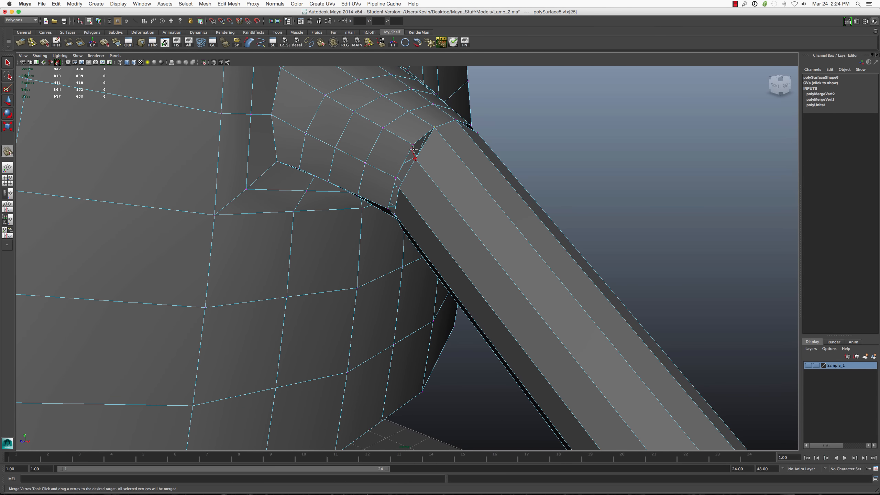
pyautogui.moveTo(413, 145); pyautogui.dragTo(435, 167)
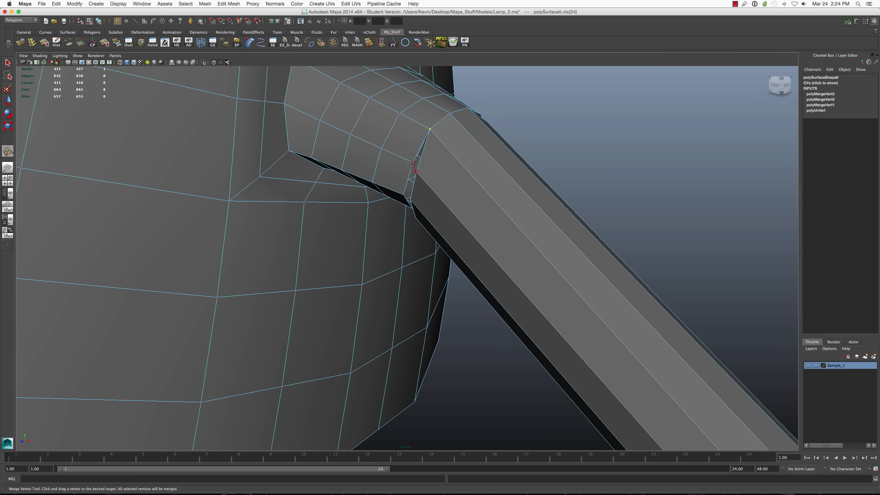
pyautogui.moveTo(411, 163); pyautogui.dragTo(471, 132)
pyautogui.hotkey('ctrl', 'z')
pyautogui.keyDown('alt'); pyautogui.moveTo(471, 132); pyautogui.dragTo(395, 137); pyautogui.keyUp('alt')
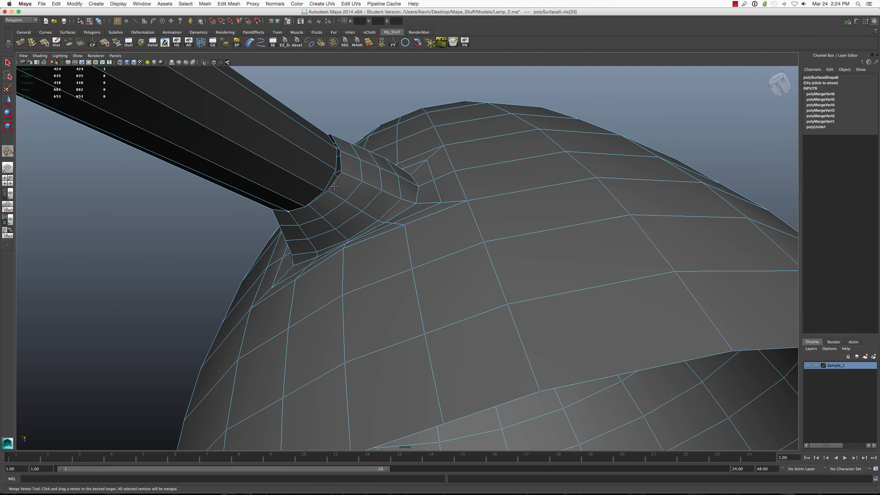
# Merge the remaining facing vertex pairs around the underside and back of the joint, then return the mesh to object mode.
pyautogui.moveTo(326, 191); pyautogui.dragTo(336, 139)
pyautogui.keyDown('alt'); pyautogui.moveTo(337, 139); pyautogui.dragTo(339, 171); pyautogui.keyUp('alt')
pyautogui.keyDown('alt'); pyautogui.moveTo(340, 171); pyautogui.dragTo(326, 147); pyautogui.keyUp('alt')
pyautogui.moveTo(326, 147)
pyautogui.keyDown('alt'); pyautogui.mouseDown()
pyautogui.moveTo(345, 152)
pyautogui.moveTo(333, 149)
pyautogui.mouseUp(); pyautogui.keyUp('alt')
pyautogui.press('q')
pyautogui.moveTo(348, 154); pyautogui.dragTo(367, 136, button='right')
pyautogui.keyDown('alt'); pyautogui.moveTo(362, 161); pyautogui.dragTo(412, 175); pyautogui.keyUp('alt')
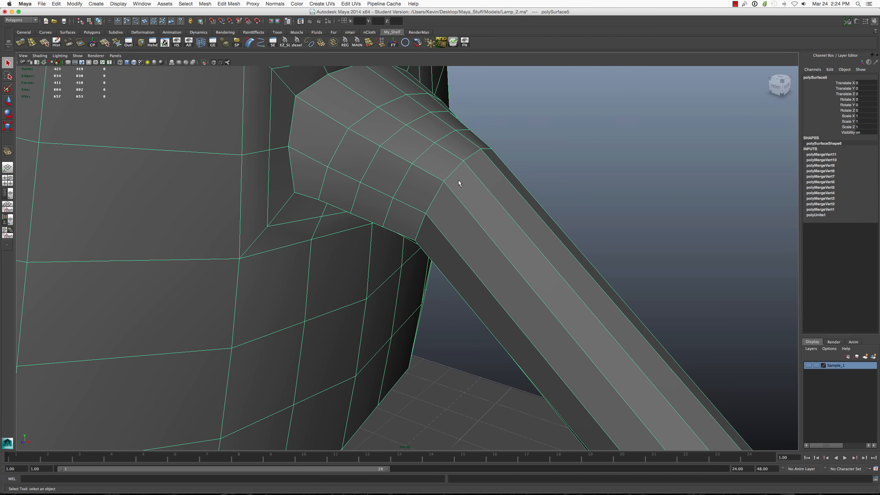
# Select the edge loop around the joint, convert it to vertices and merge them.
pyautogui.moveTo(465, 180); pyautogui.dragTo(471, 160, button='right')
pyautogui.click(471, 158)
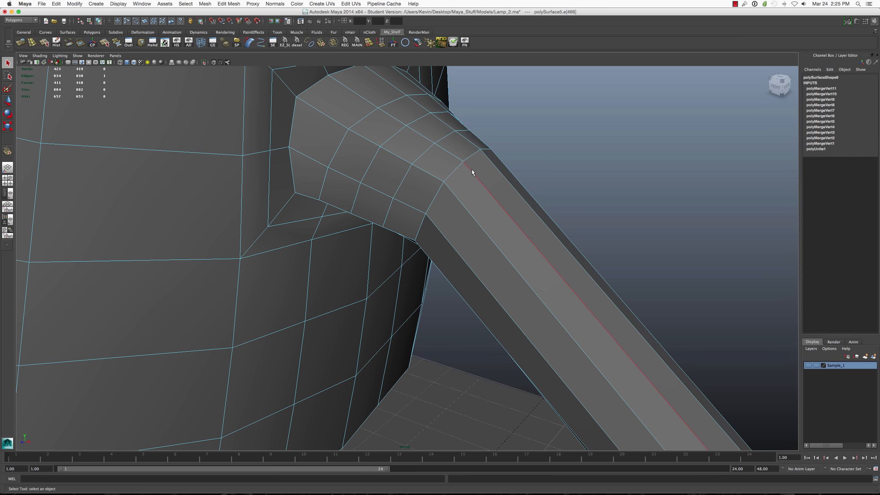
pyautogui.moveTo(473, 169)
pyautogui.mouseDown(button='right')
pyautogui.moveTo(473, 149)
pyautogui.moveTo(462, 153)
pyautogui.moveTo(467, 135)
pyautogui.moveTo(461, 156)
pyautogui.mouseUp(button='right')
pyautogui.doubleClick(472, 155)
pyautogui.scroll(-1, 471, 155)
pyautogui.keyDown('ctrl'); pyautogui.moveTo(470, 151); pyautogui.dragTo(491, 127, button='right'); pyautogui.keyUp('ctrl')
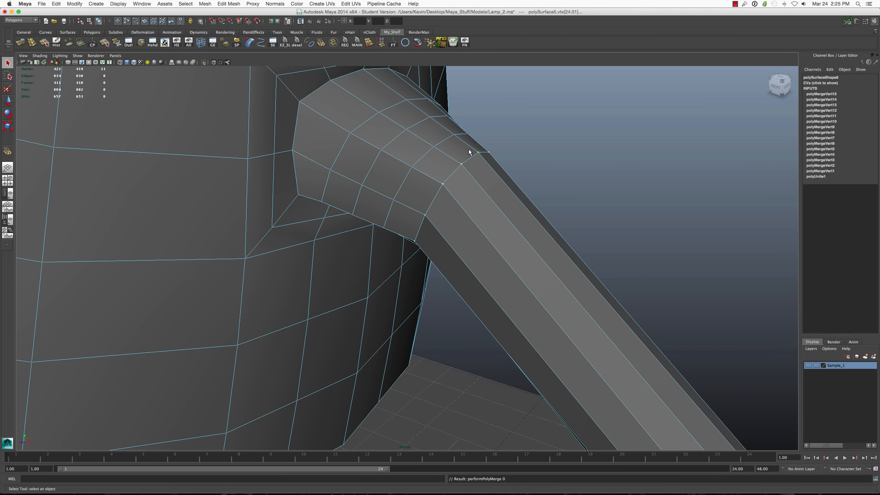
# Preview the joint in smoothed display from several sides and return to the unsmoothed display.
pyautogui.press('3')
pyautogui.keyDown('alt'); pyautogui.moveTo(469, 150); pyautogui.dragTo(448, 204, button='right'); pyautogui.keyUp('alt')
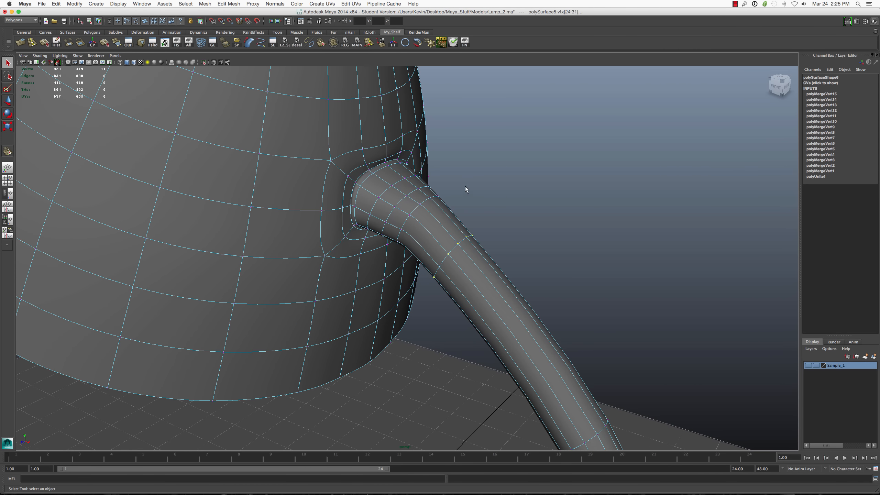
pyautogui.keyDown('alt'); pyautogui.moveTo(539, 176); pyautogui.dragTo(469, 181); pyautogui.keyUp('alt')
pyautogui.press('1')
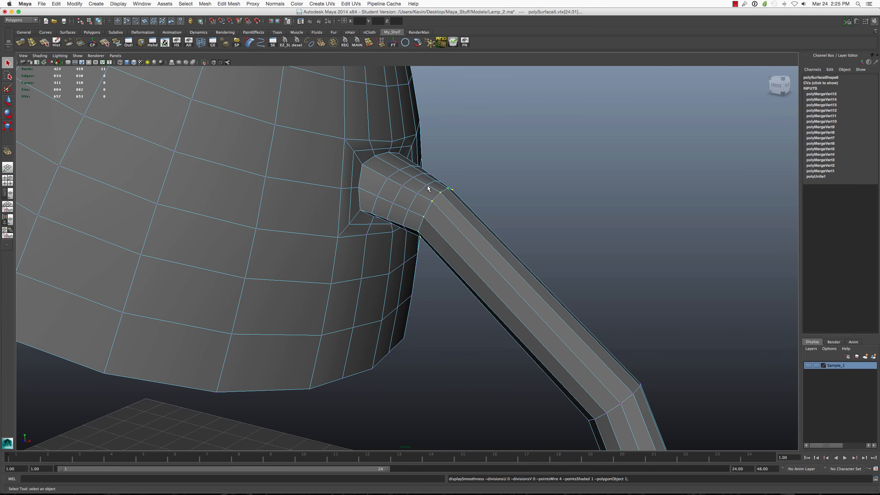
# Select the combined lamp mesh in object mode and delete its construction history.
pyautogui.click(471, 161)
pyautogui.keyDown('alt'); pyautogui.moveTo(470, 161); pyautogui.dragTo(414, 277, button='right'); pyautogui.keyUp('alt')
pyautogui.scroll(-3, 414, 276)
pyautogui.keyDown('alt'); pyautogui.moveTo(415, 276); pyautogui.dragTo(396, 234); pyautogui.keyUp('alt')
pyautogui.scroll(-3, 440, 270)
pyautogui.keyDown('alt'); pyautogui.moveTo(448, 322); pyautogui.dragTo(501, 266); pyautogui.keyUp('alt')
pyautogui.click(458, 317)
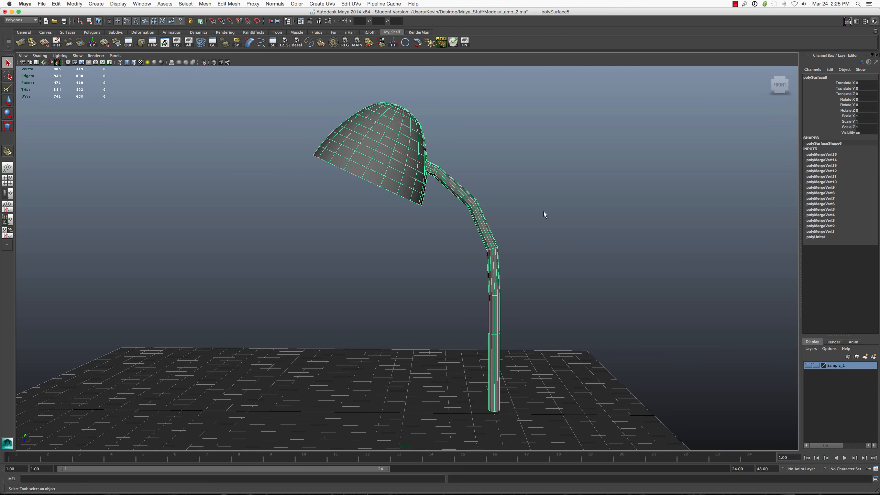
pyautogui.click(544, 211)
pyautogui.click(498, 266)
pyautogui.press('w')
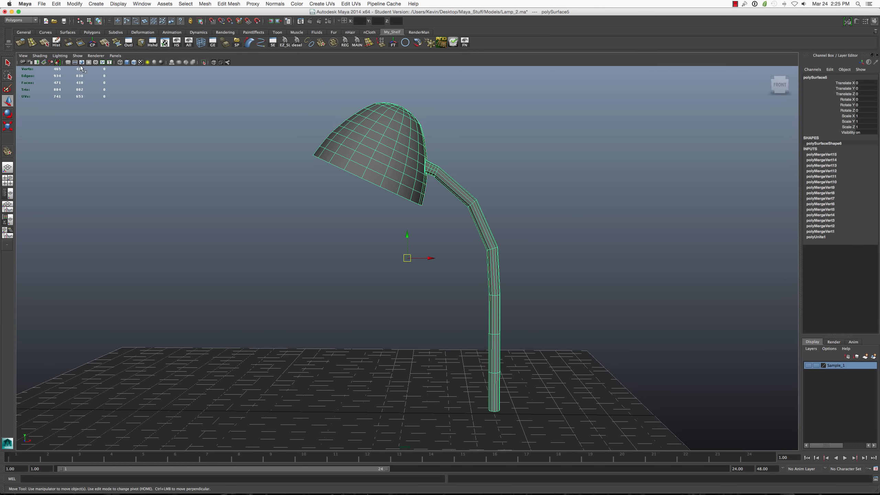
pyautogui.click(56, 42)
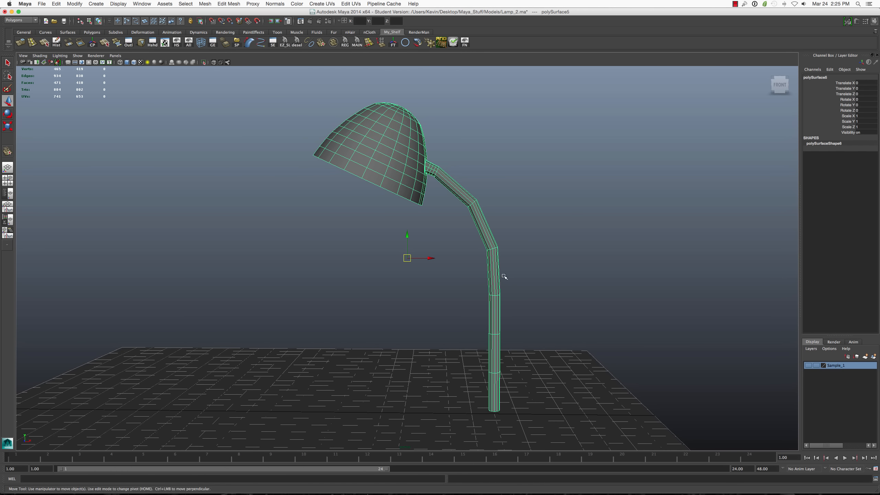
# Select all Spine vertices below the side tube and average them to soften the bend.
pyautogui.moveTo(499, 267); pyautogui.dragTo(465, 241, button='right')
pyautogui.moveTo(466, 241); pyautogui.dragTo(533, 451)
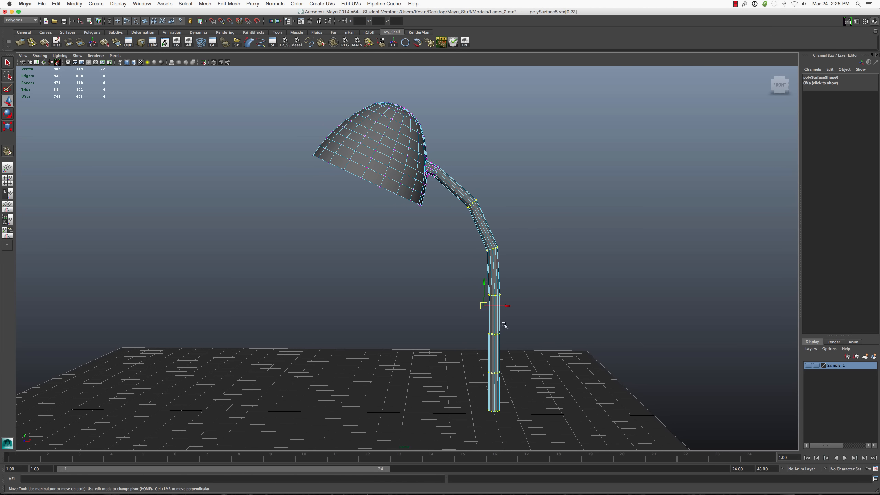
pyautogui.keyDown('shift'); pyautogui.moveTo(491, 288); pyautogui.dragTo(506, 280, button='right'); pyautogui.keyUp('shift')
pyautogui.keyDown('alt'); pyautogui.moveTo(505, 280); pyautogui.dragTo(519, 264); pyautogui.keyUp('alt')
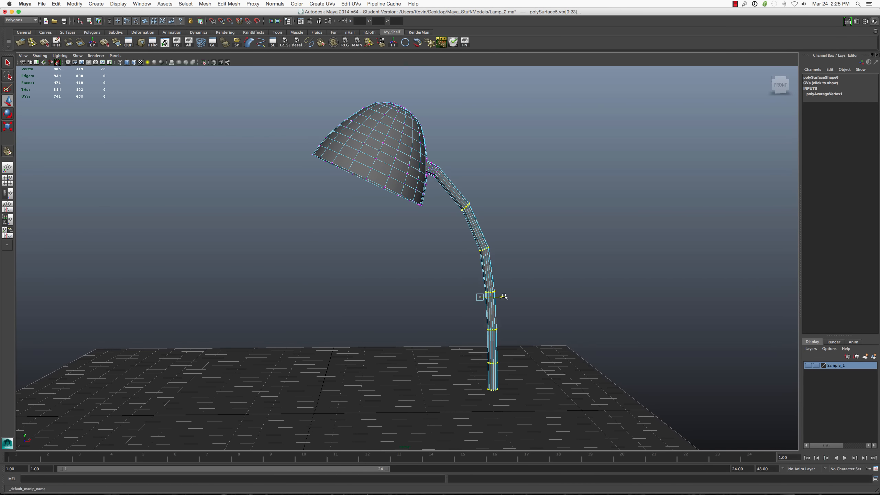
# Try scaling and shifting the averaged Spine vertices along X, and undo the trial edits.
pyautogui.press('e')
pyautogui.press('r')
pyautogui.moveTo(480, 297)
pyautogui.mouseDown()
pyautogui.moveTo(523, 309)
pyautogui.moveTo(483, 306)
pyautogui.moveTo(517, 281)
pyautogui.moveTo(517, 252)
pyautogui.moveTo(513, 287)
pyautogui.moveTo(493, 297)
pyautogui.mouseUp()
pyautogui.press('w')
pyautogui.press('z')
pyautogui.press('z')
pyautogui.press('z')
pyautogui.press('z')
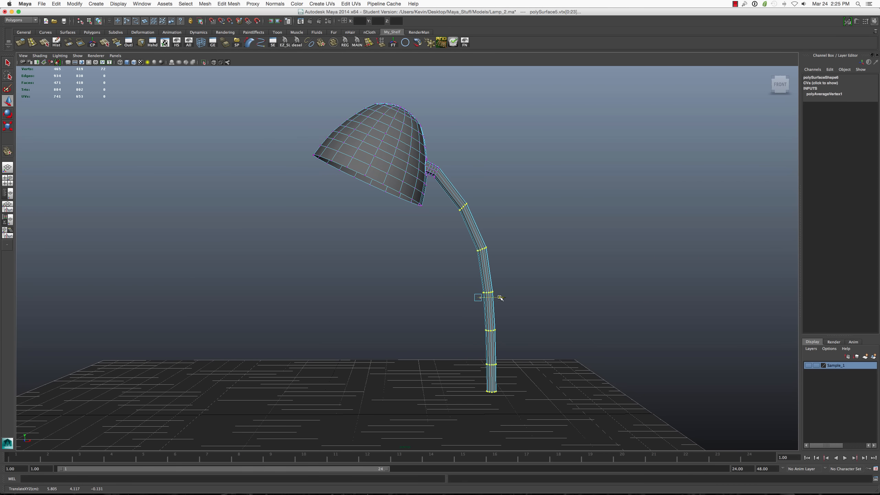
# Insert an edge loop midway along each of the Spine's six segments.
pyautogui.moveTo(469, 220)
pyautogui.keyDown('alt'); pyautogui.mouseDown()
pyautogui.moveTo(455, 225)
pyautogui.moveTo(453, 215)
pyautogui.mouseUp(); pyautogui.keyUp('alt')
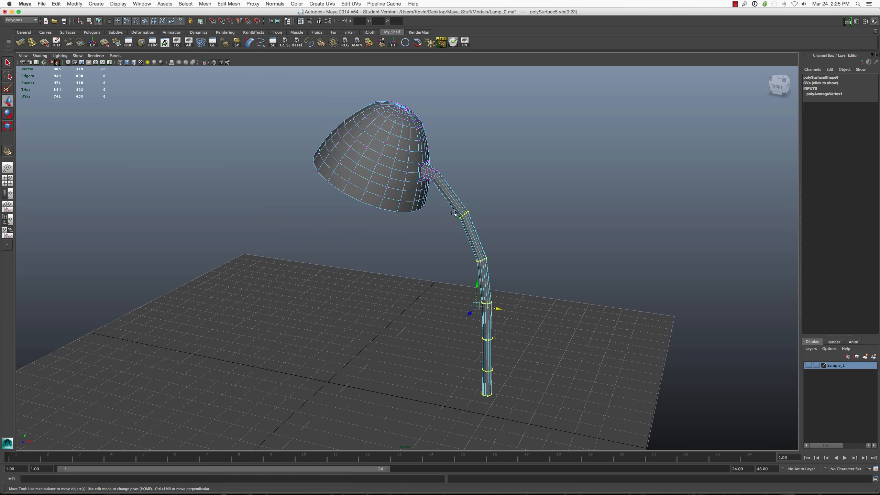
pyautogui.press('q')
pyautogui.moveTo(454, 215)
pyautogui.mouseDown(button='right')
pyautogui.moveTo(448, 197)
pyautogui.moveTo(452, 208)
pyautogui.moveTo(434, 210)
pyautogui.moveTo(454, 217)
pyautogui.mouseUp(button='right')
pyautogui.click(452, 199)
pyautogui.keyDown('alt'); pyautogui.moveTo(480, 234); pyautogui.dragTo(482, 229); pyautogui.keyUp('alt')
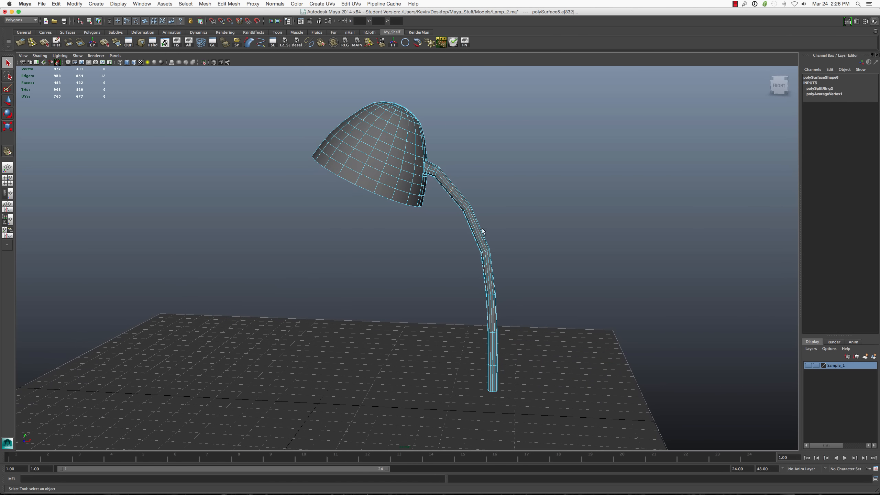
pyautogui.click(489, 273)
pyautogui.press('g')
pyautogui.click(492, 308)
pyautogui.press('g')
pyautogui.click(493, 346)
pyautogui.press('g')
pyautogui.click(495, 375)
pyautogui.press('g')
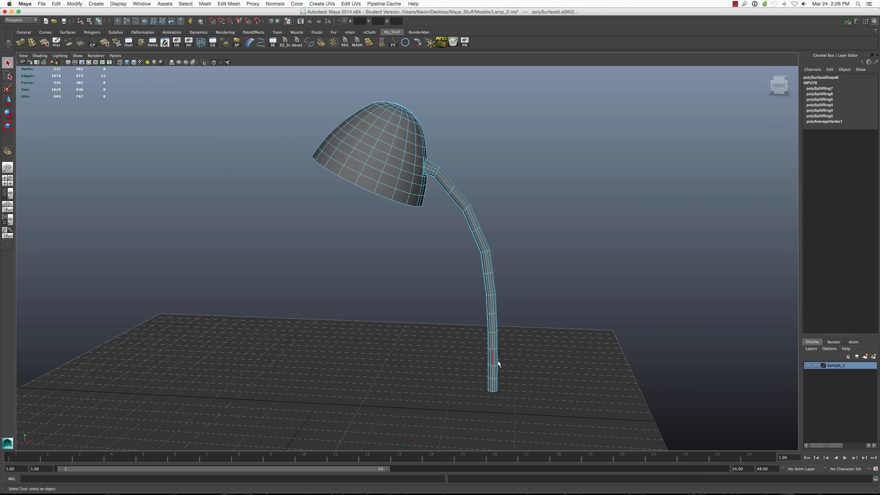
# Try averaging all the Spine vertices again with the added loops, and undo it.
pyautogui.keyDown('alt'); pyautogui.moveTo(497, 361); pyautogui.dragTo(496, 332); pyautogui.keyUp('alt')
pyautogui.moveTo(485, 257); pyautogui.dragTo(472, 253, button='right')
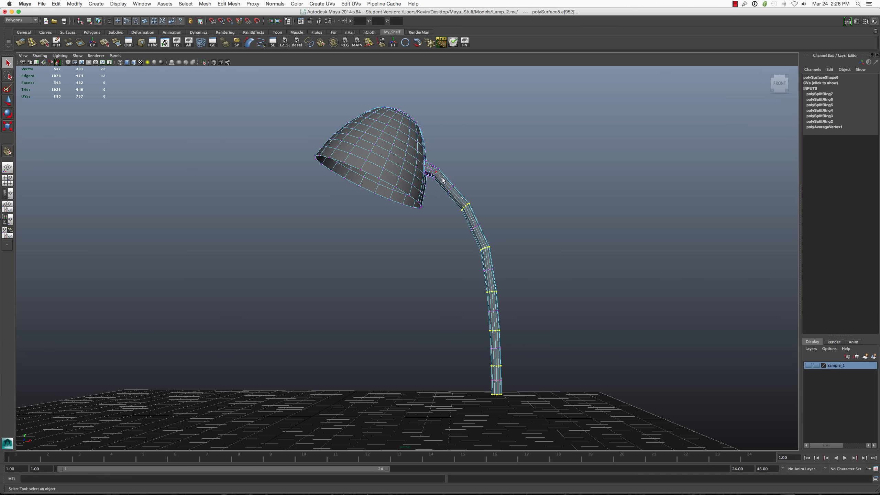
pyautogui.moveTo(539, 408); pyautogui.dragTo(539, 408)
pyautogui.keyDown('shift'); pyautogui.moveTo(495, 282); pyautogui.dragTo(508, 273, button='right'); pyautogui.keyUp('shift')
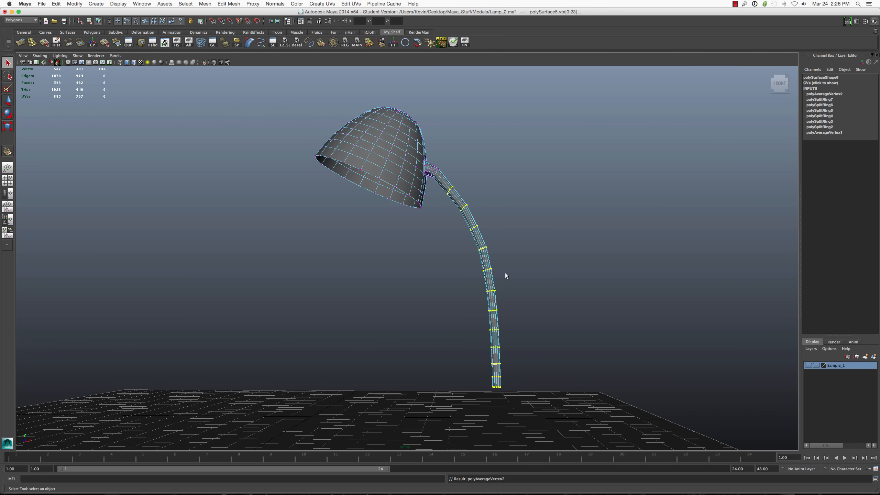
pyautogui.press('z')
pyautogui.keyDown('alt'); pyautogui.moveTo(493, 272); pyautogui.dragTo(495, 279); pyautogui.keyUp('alt')
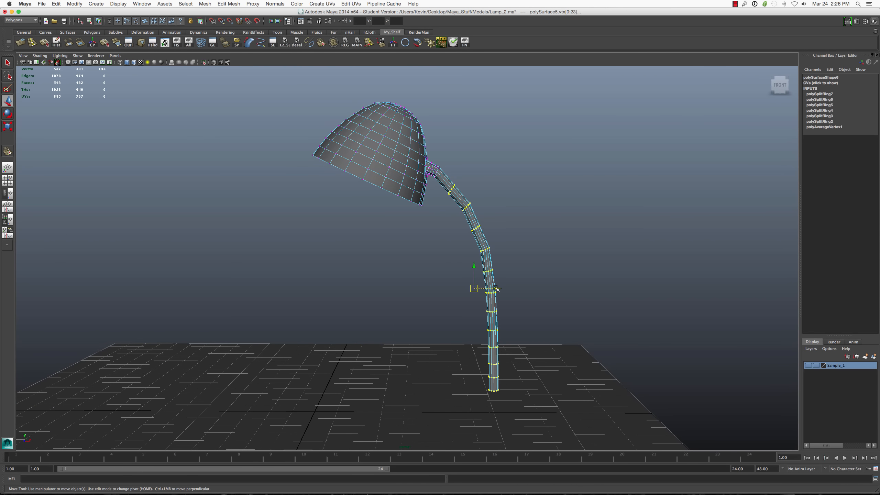
pyautogui.moveTo(496, 288); pyautogui.dragTo(498, 273)
pyautogui.press('super+z')
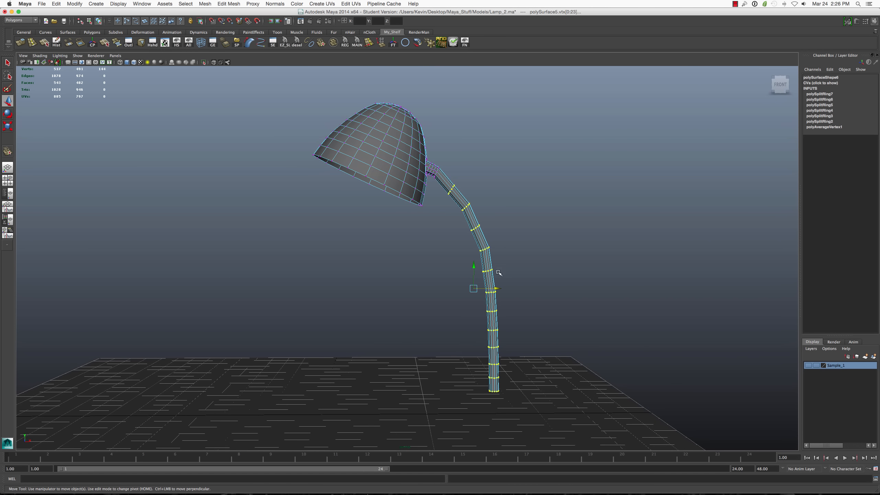
# Move the uppermost inserted vertex ring of the Spine outwards to about X 4.92, Y 8.00 to round the bend.
pyautogui.moveTo(462, 203); pyautogui.dragTo(461, 202)
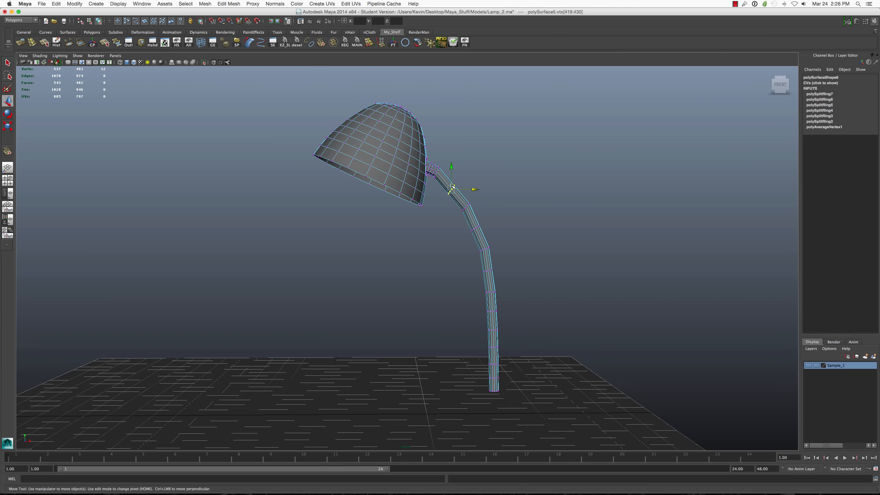
pyautogui.press('f')
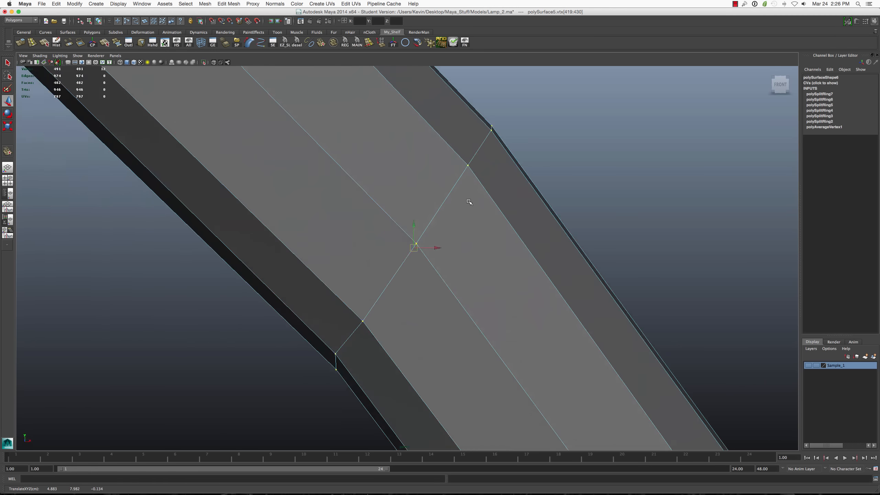
pyautogui.scroll(-10, 470, 202)
pyautogui.press('super+z')
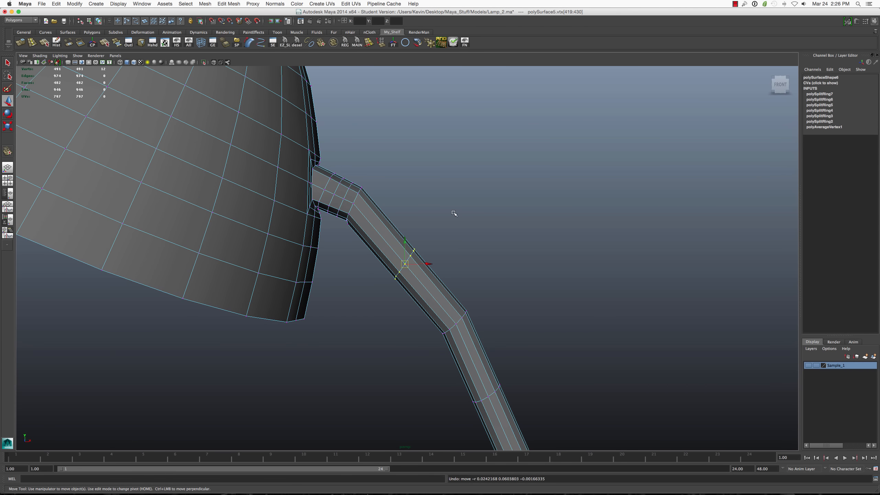
pyautogui.moveTo(436, 304); pyautogui.dragTo(441, 296, button='middle')
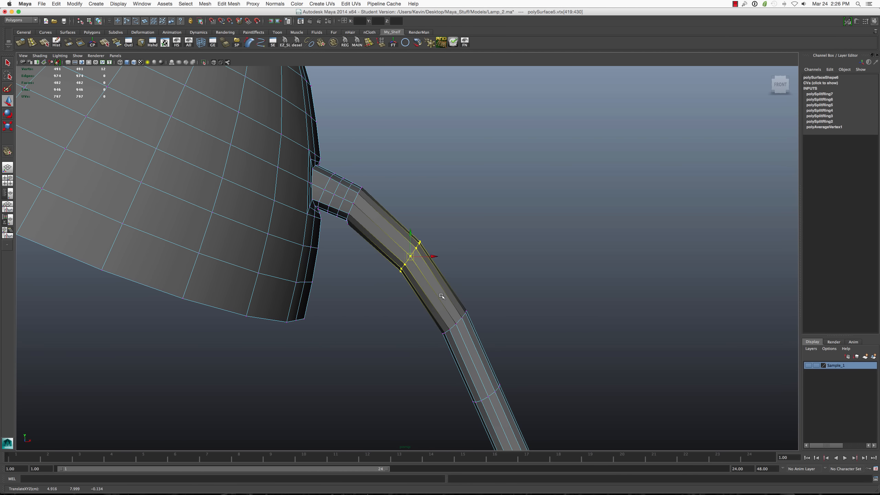
# Nudge the next two inserted rings outwards, one to about X 5.74, Y 6.59 and the lower one to about X 6.17.
pyautogui.scroll(-6, 444, 296)
pyautogui.moveTo(483, 363); pyautogui.dragTo(447, 335)
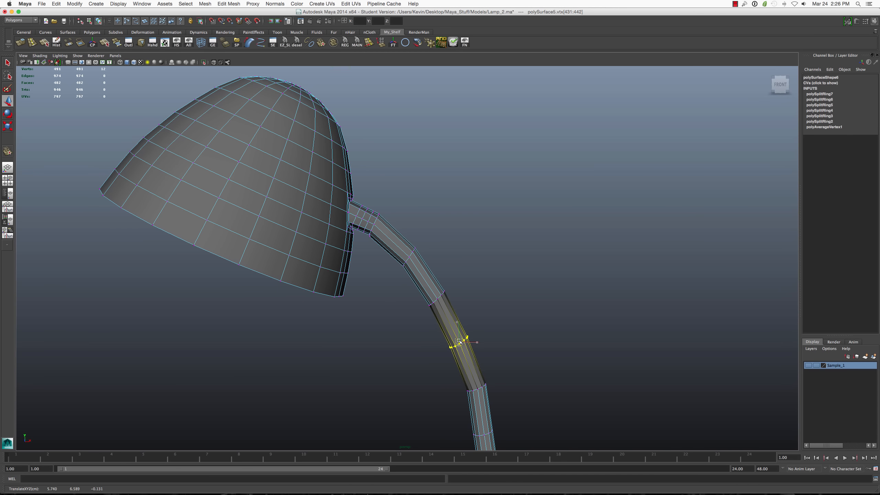
pyautogui.scroll(-8, 488, 356)
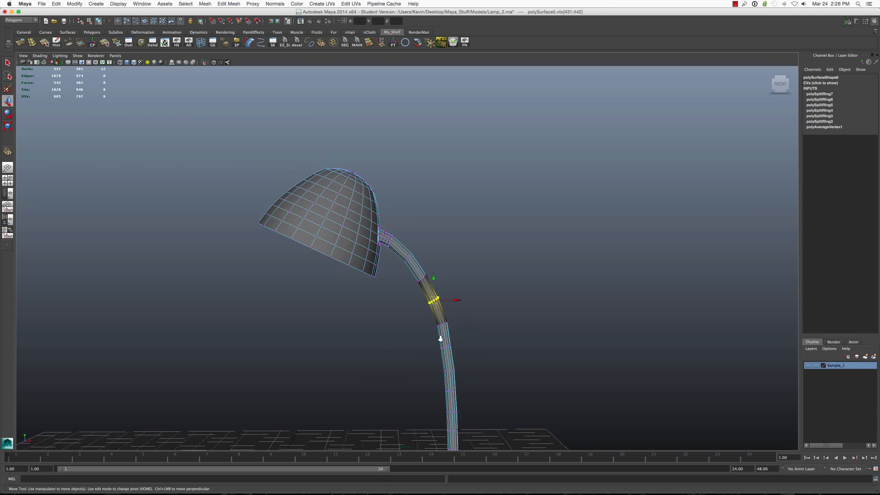
pyautogui.scroll(-1, 440, 338)
pyautogui.moveTo(438, 339); pyautogui.dragTo(464, 352)
pyautogui.press('f')
pyautogui.scroll(-10, 462, 340)
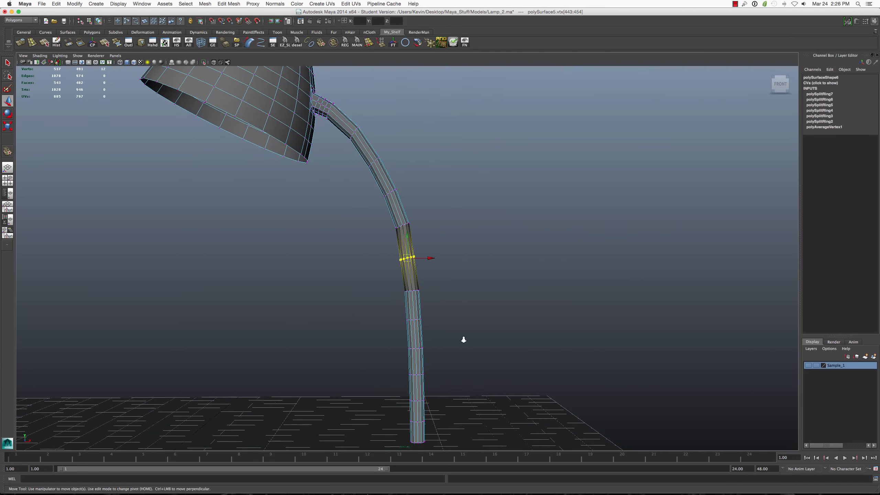
pyautogui.moveTo(431, 258); pyautogui.dragTo(431, 258)
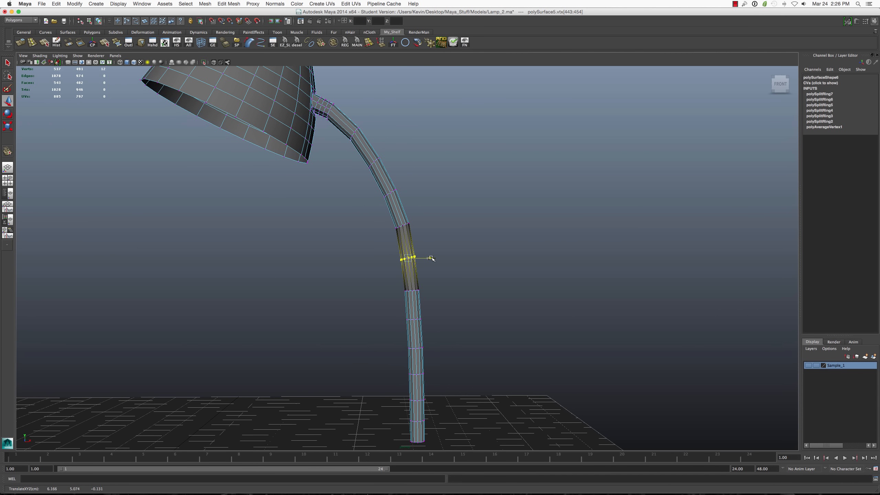
# Nudge the Spine's six lowest vertex rings along X to about 6.34 and rotate them slightly to continue the curve.
pyautogui.moveTo(396, 282); pyautogui.dragTo(446, 450)
pyautogui.press('z')
pyautogui.press('z')
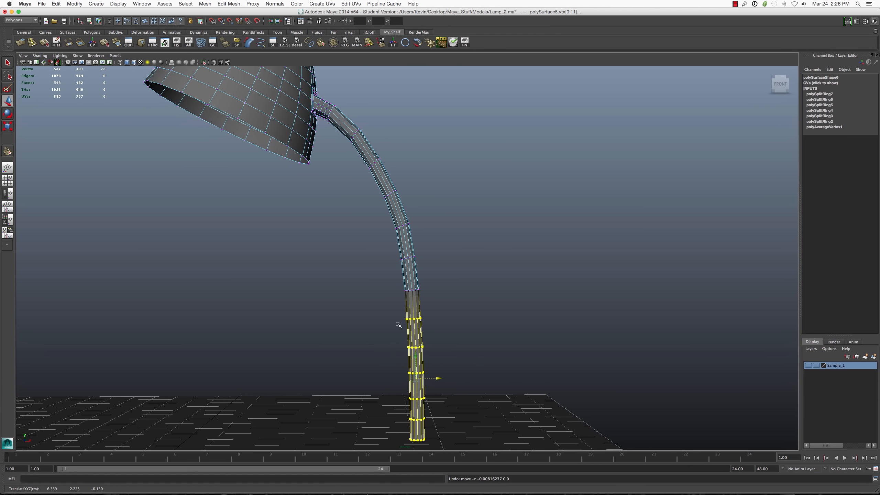
pyautogui.press('e')
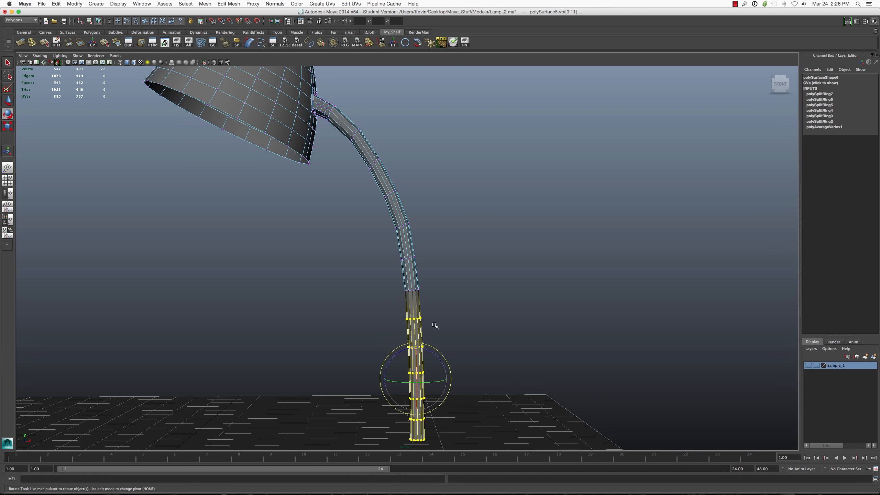
pyautogui.moveTo(438, 355); pyautogui.dragTo(437, 354)
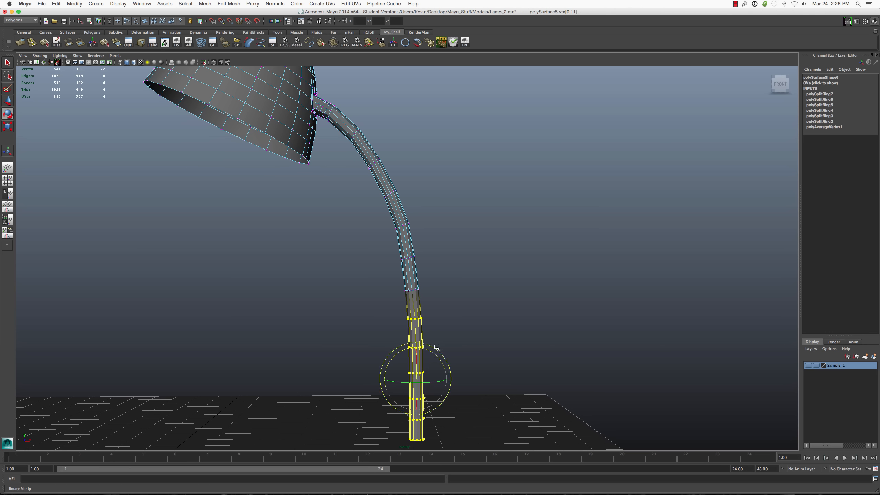
pyautogui.click(441, 307)
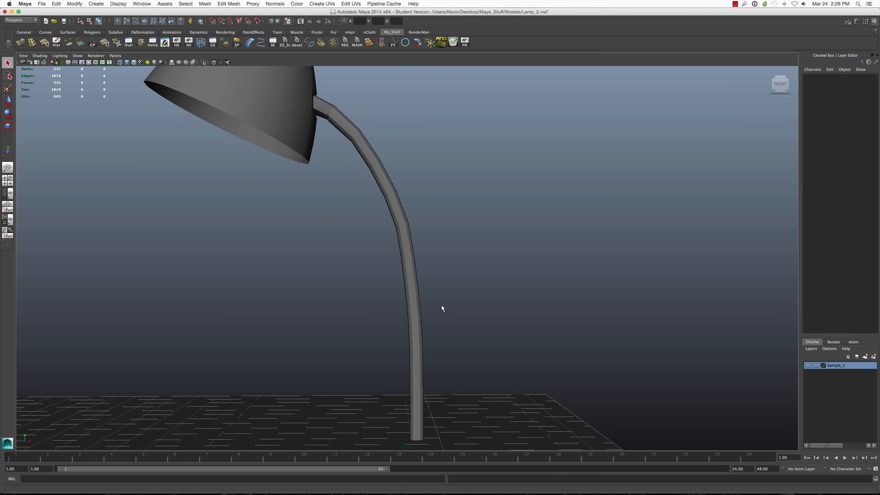
# Delete the two lowest face rings of the Spine to shorten it, and return to object selection.
pyautogui.keyDown('alt'); pyautogui.moveTo(441, 305); pyautogui.dragTo(415, 320); pyautogui.keyUp('alt')
pyautogui.click(415, 331)
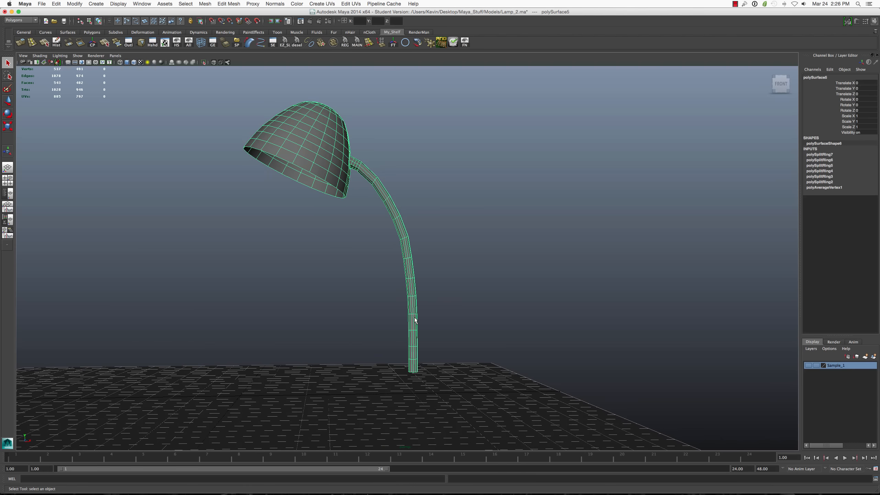
pyautogui.moveTo(413, 325); pyautogui.dragTo(413, 343, button='right')
pyautogui.moveTo(389, 365); pyautogui.dragTo(463, 384)
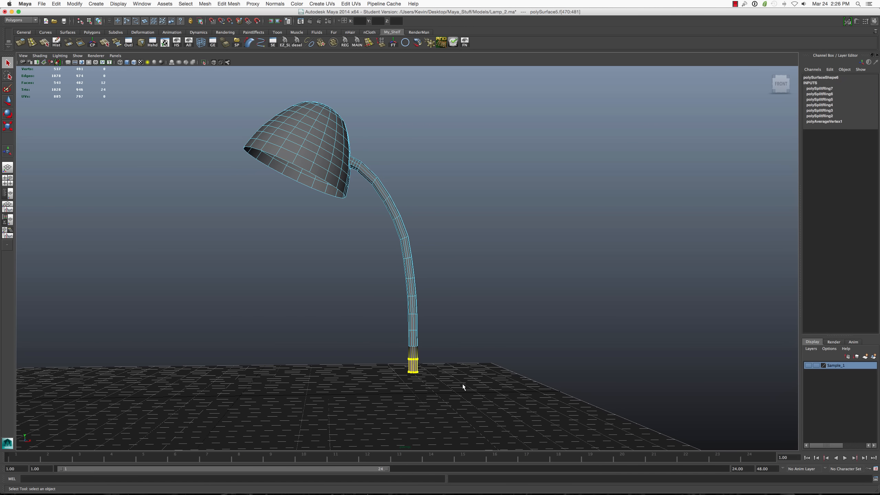
pyautogui.press('Delete')
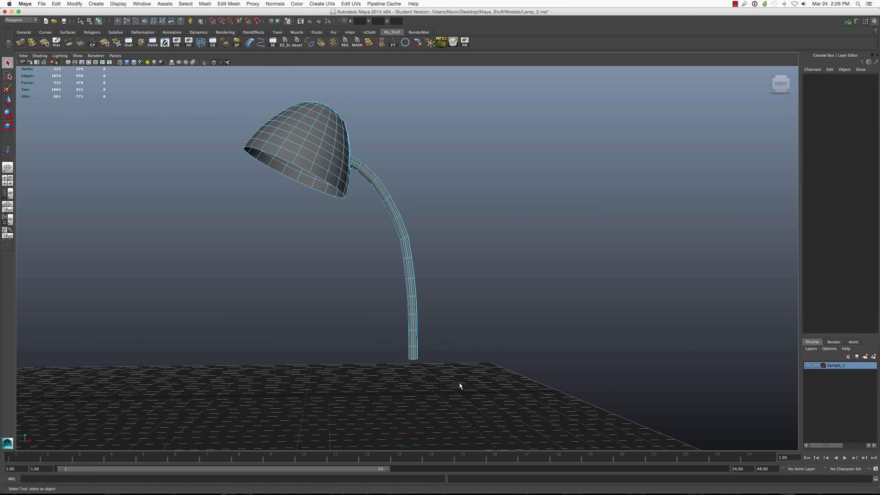
pyautogui.moveTo(400, 349); pyautogui.dragTo(439, 364)
pyautogui.press('Delete')
pyautogui.moveTo(422, 300)
pyautogui.keyDown('alt'); pyautogui.mouseDown()
pyautogui.moveTo(442, 306)
pyautogui.moveTo(410, 302)
pyautogui.mouseUp(); pyautogui.keyUp('alt')
pyautogui.moveTo(410, 303); pyautogui.dragTo(439, 283, button='right')
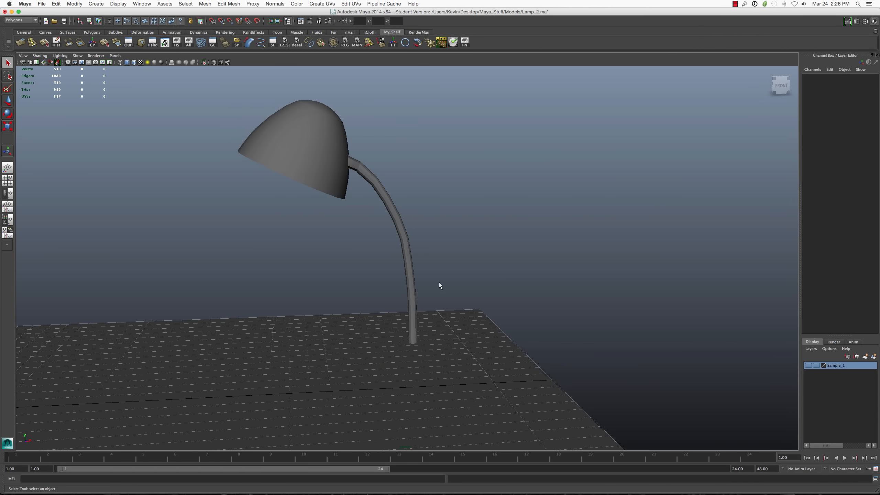
# Move the whole lamp along X to about -3.58 so it stands near the plane's centre, checking from above.
pyautogui.keyDown('alt'); pyautogui.moveTo(412, 311); pyautogui.dragTo(436, 307); pyautogui.keyUp('alt')
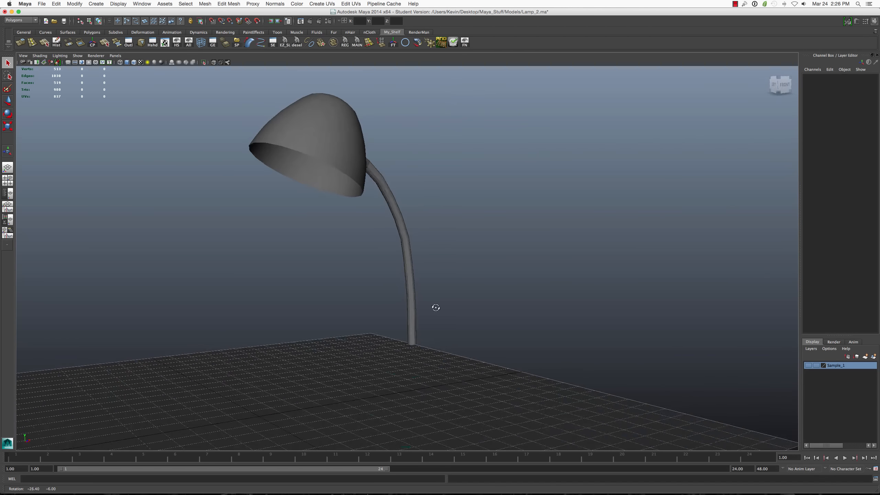
pyautogui.click(411, 314)
pyautogui.press('w')
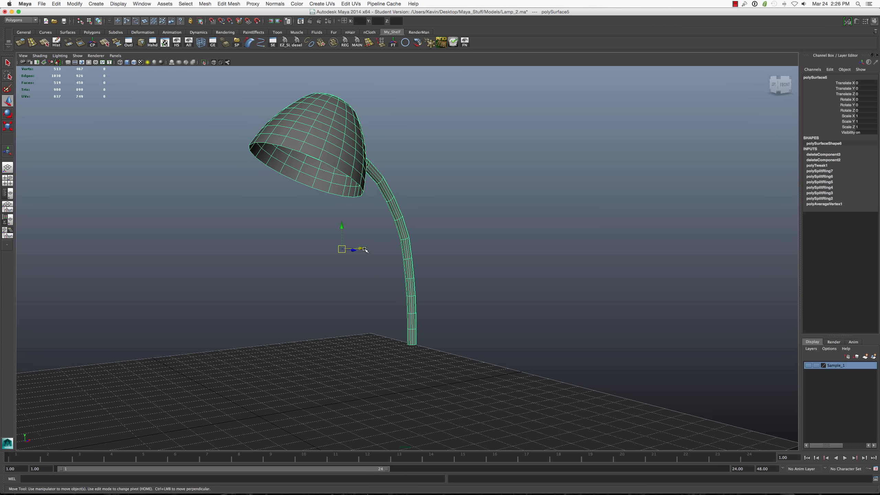
pyautogui.moveTo(365, 249); pyautogui.dragTo(277, 259)
pyautogui.press('space')
pyautogui.moveTo(334, 316); pyautogui.dragTo(315, 318)
pyautogui.press('space')
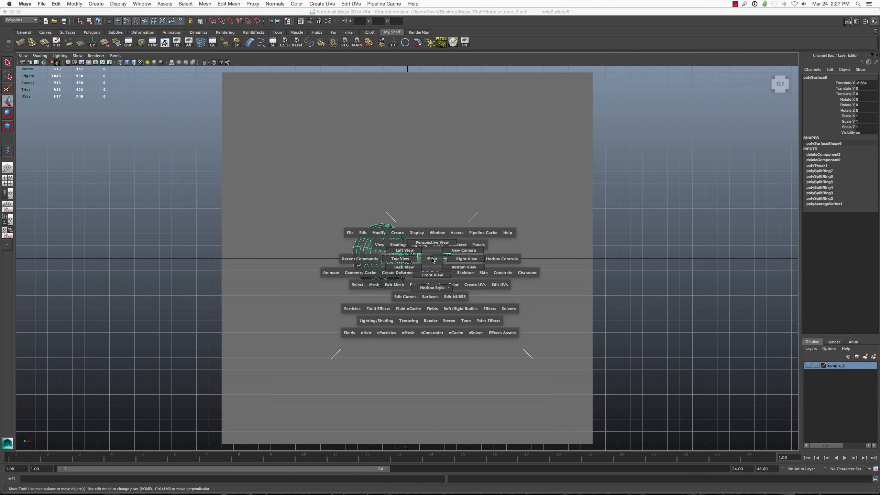
pyautogui.scroll(-2, 421, 287)
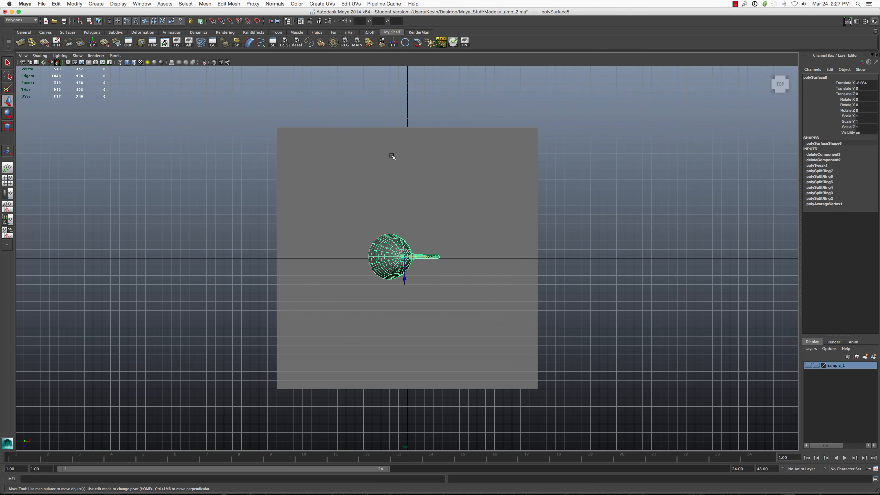
pyautogui.press('space')
pyautogui.moveTo(409, 229); pyautogui.dragTo(419, 221)
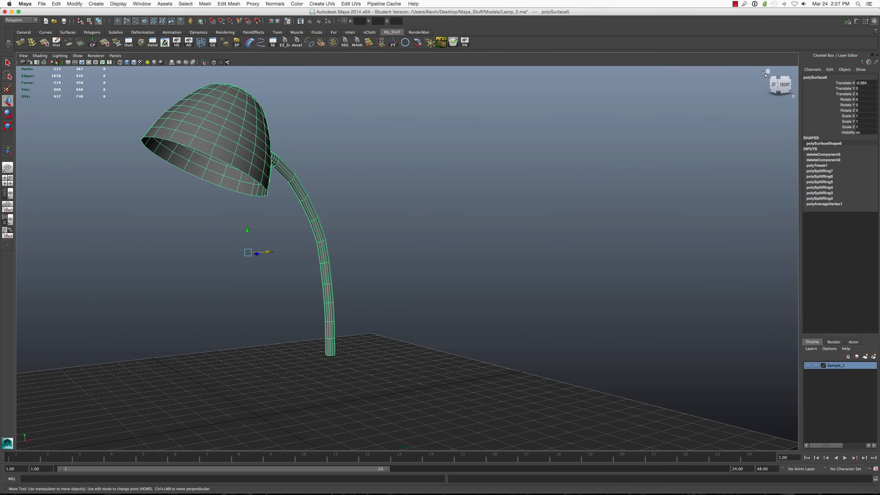
pyautogui.click(768, 71)
# Delete the lamp's construction history, centre its pivot and freeze its transformations.
pyautogui.press('e')
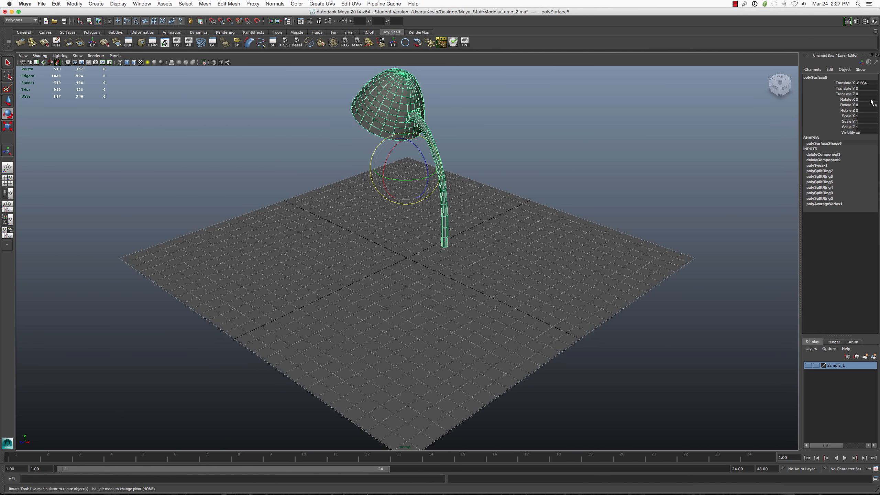
pyautogui.click(625, 128)
pyautogui.click(419, 117)
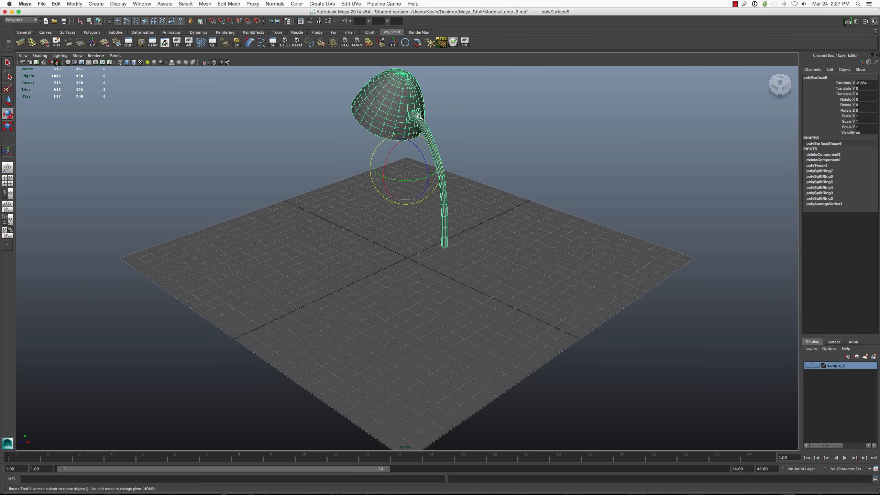
pyautogui.click(56, 43)
pyautogui.click(92, 43)
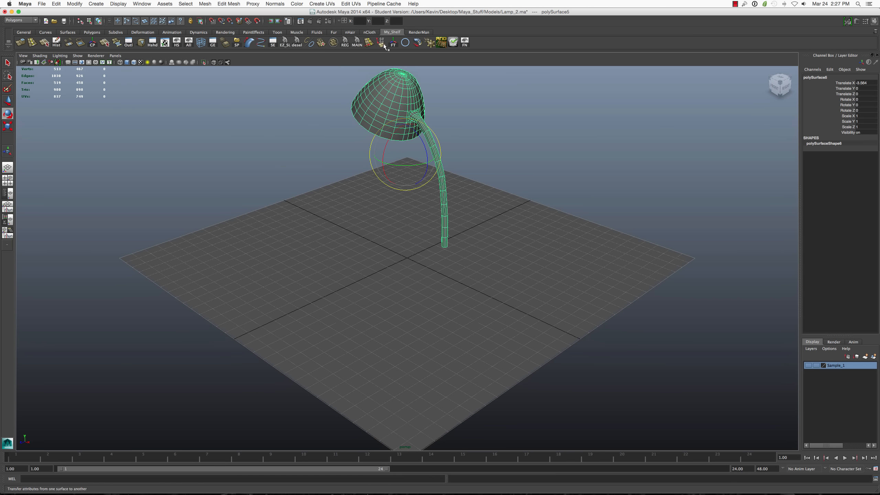
pyautogui.click(395, 45)
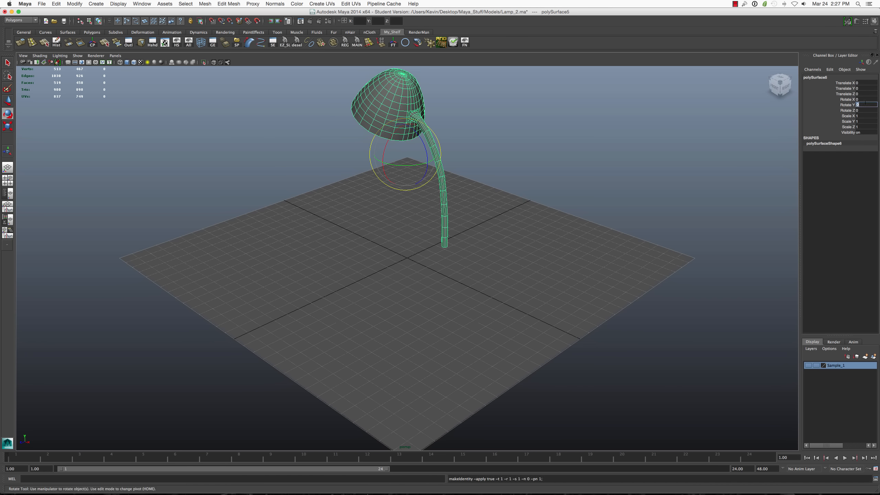
pyautogui.click(580, 153)
pyautogui.press('z')
pyautogui.click(394, 43)
# Try rotating the lamp 90 degrees about X and about Z, undoing each rotation.
pyautogui.click(537, 111)
pyautogui.click(352, 105)
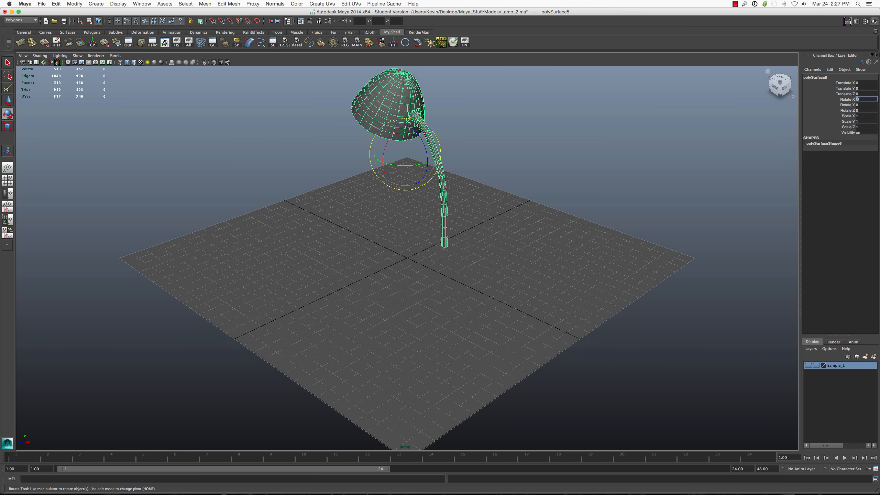
pyautogui.write('0')
pyautogui.press('Return')
pyautogui.press('z')
pyautogui.click(861, 110)
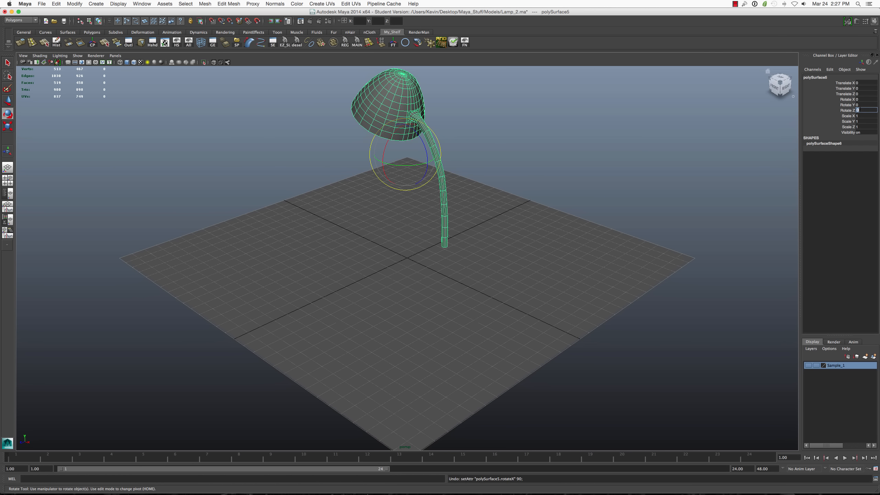
pyautogui.write('90')
pyautogui.press('Return')
pyautogui.press('z')
# Set the lamp's Rotate Y to 90 and switch to the top view.
pyautogui.write('90')
pyautogui.press('Return')
pyautogui.press('w')
pyautogui.press('space')
pyautogui.moveTo(411, 169); pyautogui.dragTo(383, 169)
# In wireframe, snap the lamp to the grid along the plane's centre line at Translate X 0.286.
pyautogui.click(360, 226)
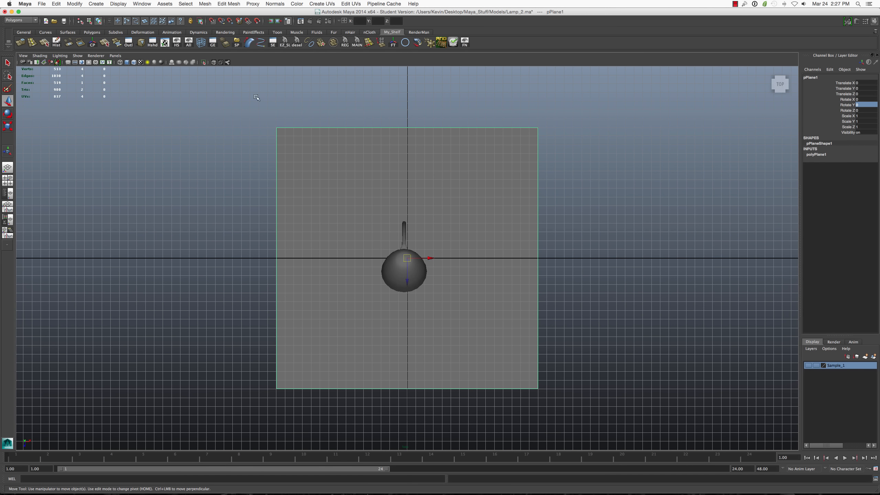
pyautogui.press('4')
pyautogui.click(602, 276)
pyautogui.click(410, 257)
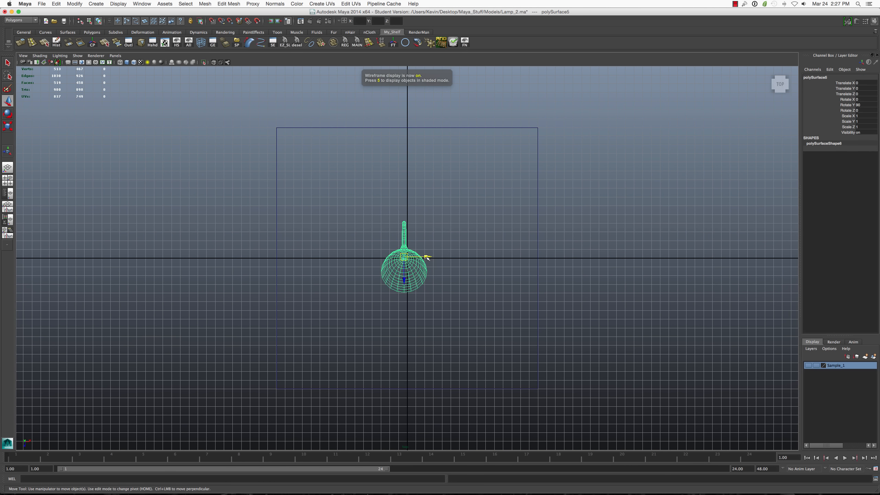
pyautogui.press('x')
pyautogui.moveTo(404, 257); pyautogui.dragTo(419, 212)
pyautogui.press('x')
pyautogui.press('space')
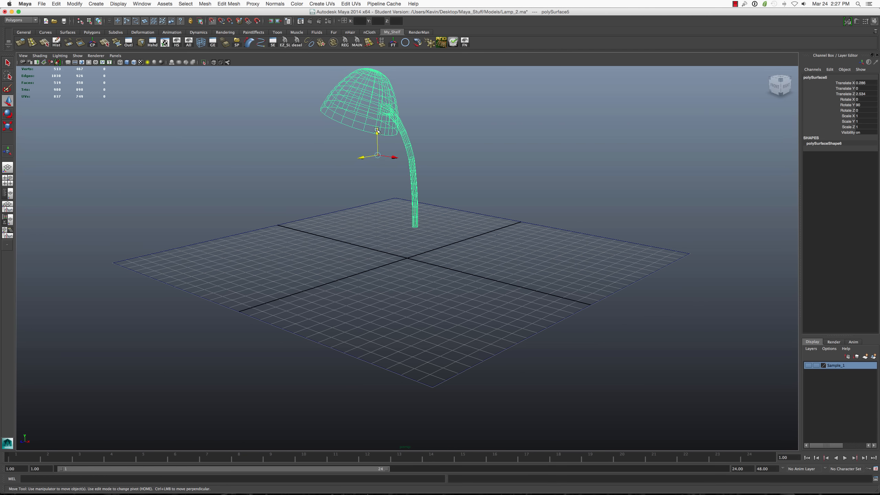
# Lower the lamp to about Translate Y -0.76 and restore the shaded display.
pyautogui.moveTo(377, 130); pyautogui.dragTo(383, 175)
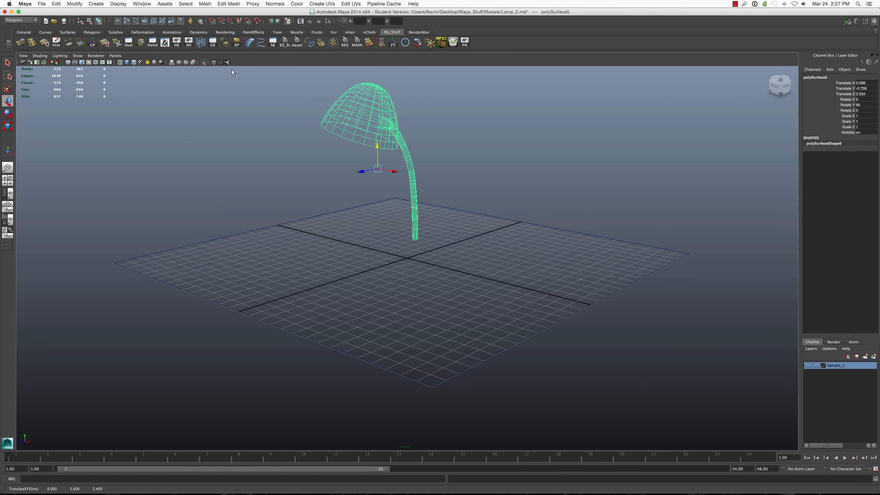
pyautogui.click(314, 111)
pyautogui.press('5')
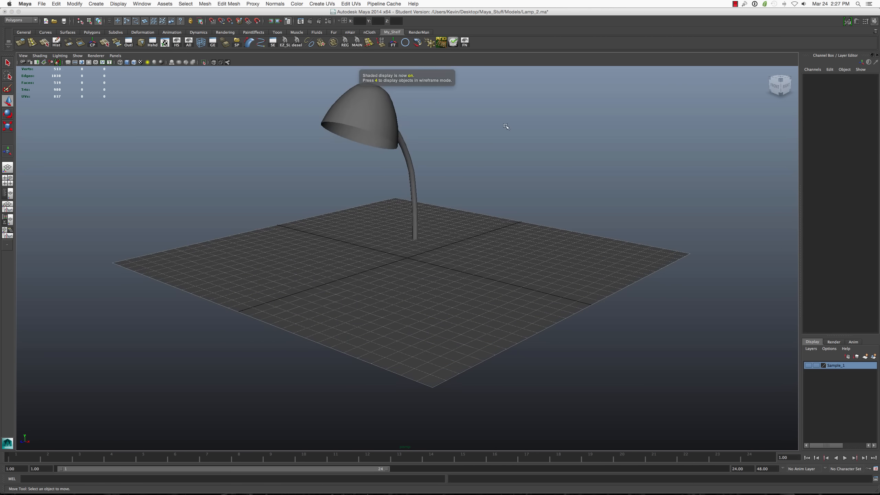
# Select the Spine's vertex rings below the upper bend and rotate them slightly to refine the curve.
pyautogui.keyDown('alt'); pyautogui.moveTo(422, 184); pyautogui.dragTo(404, 150); pyautogui.keyUp('alt')
pyautogui.press('q')
pyautogui.click(416, 180)
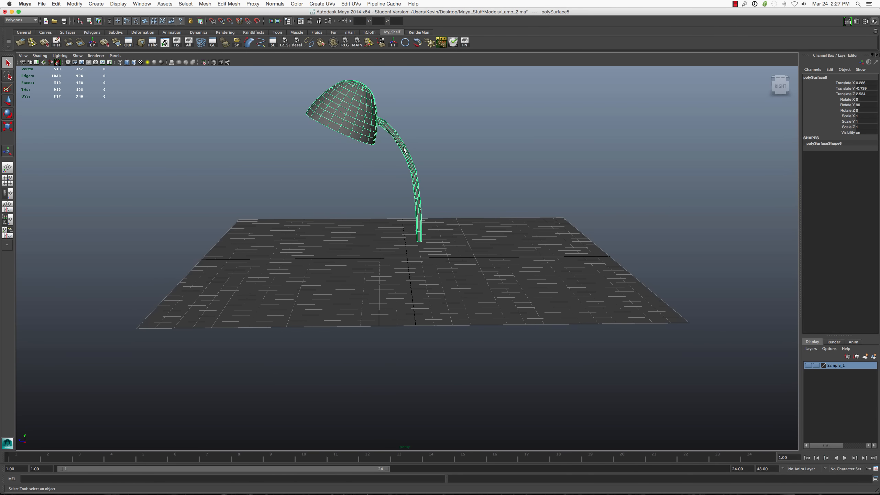
pyautogui.moveTo(404, 150); pyautogui.dragTo(394, 142, button='right')
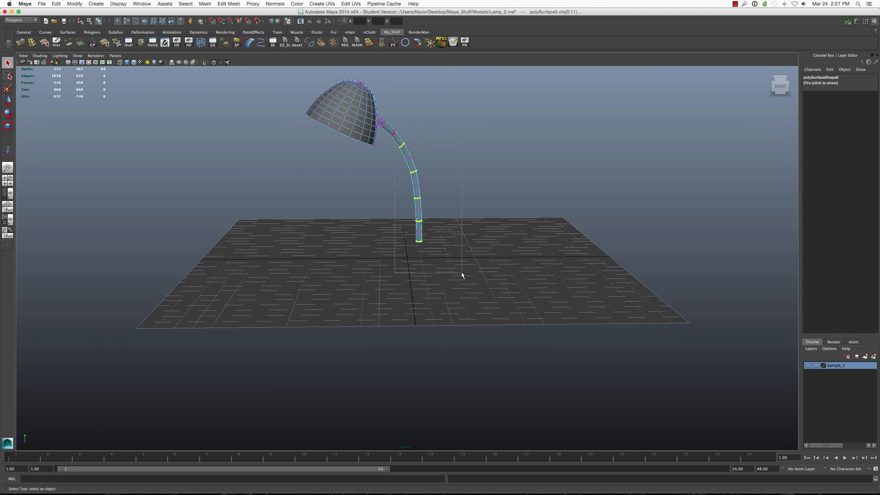
pyautogui.moveTo(462, 275); pyautogui.dragTo(462, 274)
pyautogui.press('w')
pyautogui.press('f')
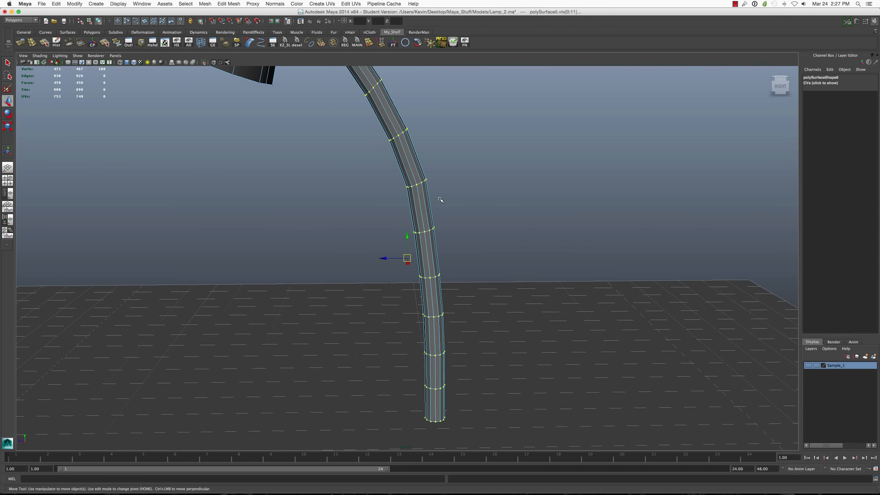
pyautogui.scroll(-5, 441, 200)
pyautogui.keyDown('alt'); pyautogui.moveTo(440, 199); pyautogui.dragTo(425, 228); pyautogui.keyUp('alt')
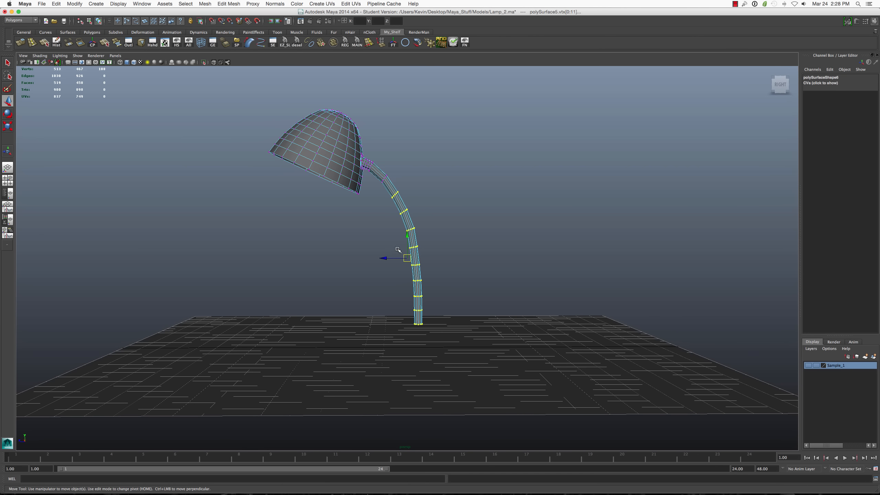
pyautogui.press('r')
pyautogui.press('t')
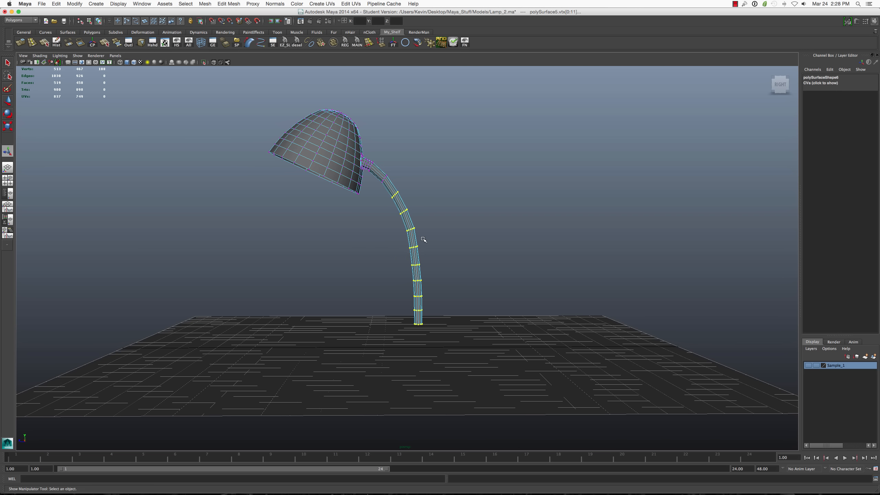
pyautogui.press('e')
pyautogui.moveTo(428, 235); pyautogui.dragTo(429, 237)
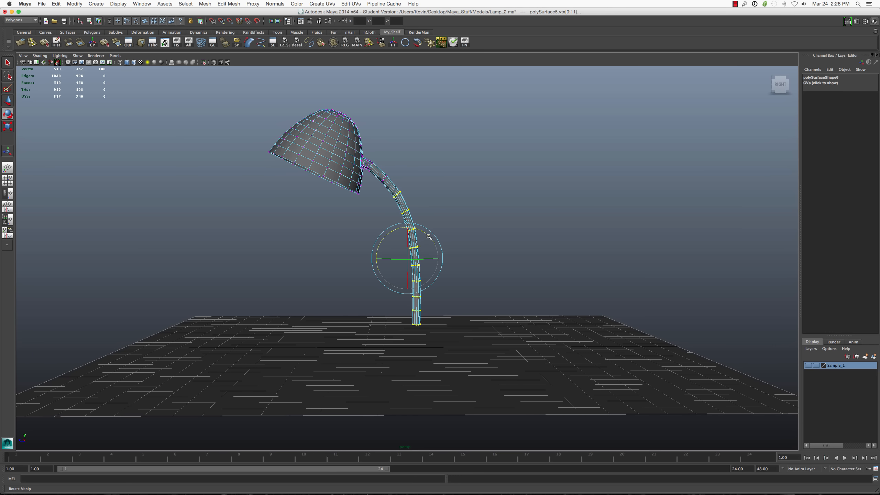
# Nudge the selected Spine vertex rings slightly along Z towards the head side, then deselect them.
pyautogui.press('w')
pyautogui.moveTo(387, 257); pyautogui.dragTo(379, 258)
pyautogui.press('q')
pyautogui.click(416, 201)
pyautogui.keyDown('alt'); pyautogui.moveTo(416, 201); pyautogui.dragTo(402, 153); pyautogui.keyUp('alt')
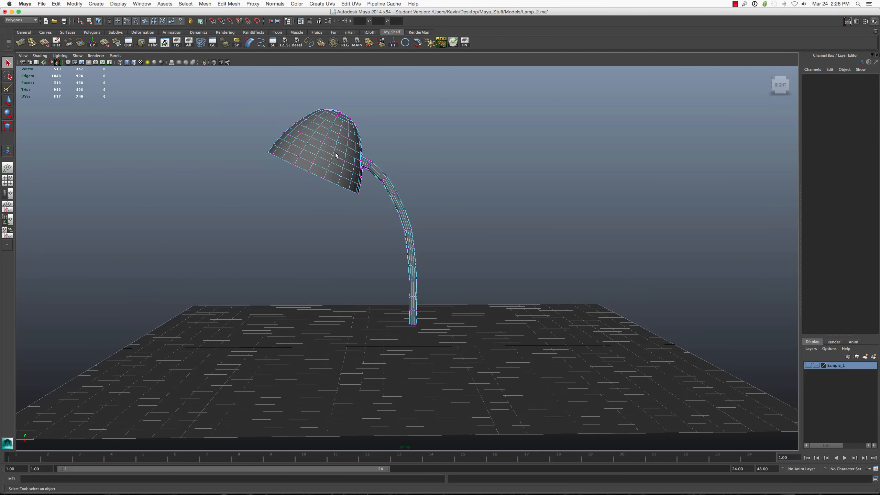
# Try softening the edge loop at the Spine's bend just below the head joint, and undo it.
pyautogui.click(404, 149)
pyautogui.click(378, 170)
pyautogui.scroll(4, 378, 169)
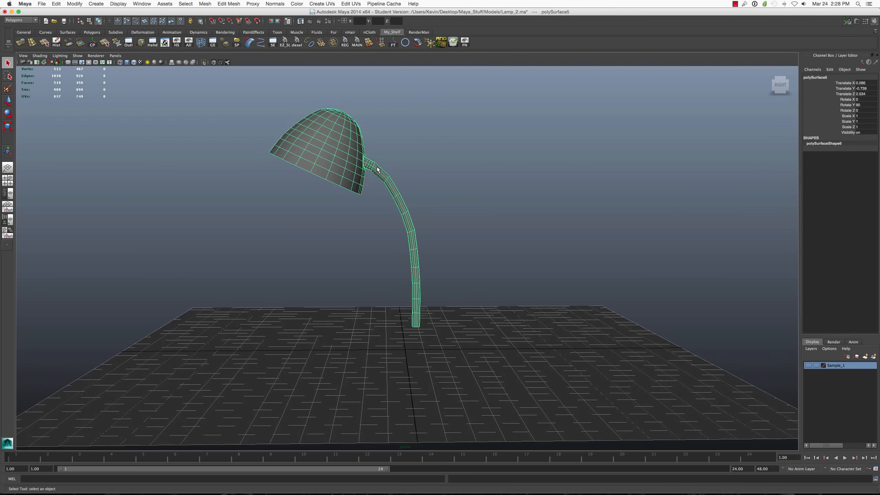
pyautogui.keyDown('alt'); pyautogui.moveTo(377, 170); pyautogui.dragTo(462, 195, button='middle'); pyautogui.keyUp('alt')
pyautogui.keyDown('alt'); pyautogui.moveTo(462, 194); pyautogui.dragTo(453, 214); pyautogui.keyUp('alt')
pyautogui.press('F10')
pyautogui.click(443, 204)
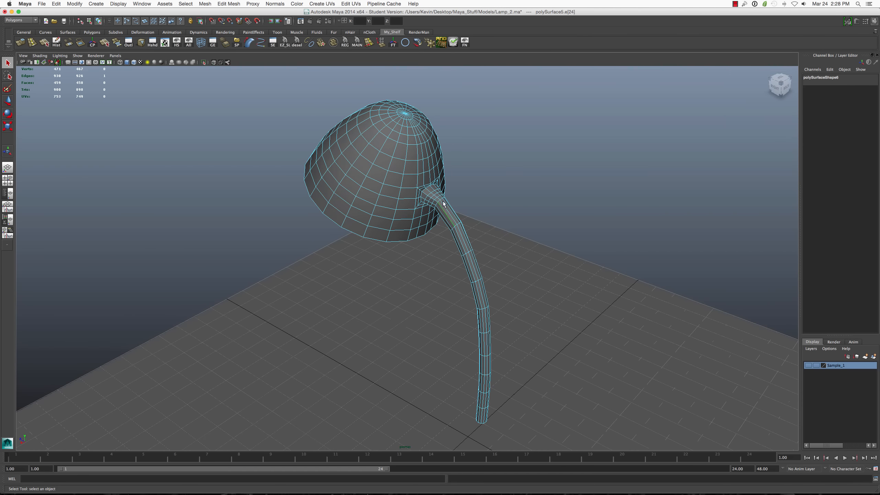
pyautogui.press('f')
pyautogui.keyDown('alt'); pyautogui.moveTo(448, 234); pyautogui.dragTo(389, 211, button='right'); pyautogui.keyUp('alt')
pyautogui.keyDown('alt'); pyautogui.moveTo(389, 210); pyautogui.dragTo(366, 192); pyautogui.keyUp('alt')
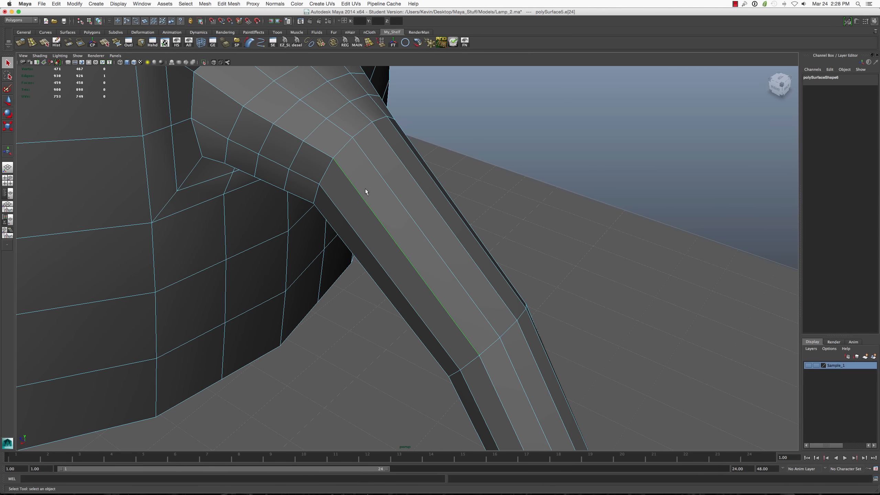
pyautogui.doubleClick(349, 140)
pyautogui.keyDown('alt'); pyautogui.moveTo(372, 154); pyautogui.dragTo(438, 175, button='right'); pyautogui.keyUp('alt')
pyautogui.keyDown('shift'); pyautogui.rightClick(394, 209); pyautogui.keyUp('shift')
pyautogui.click(464, 165)
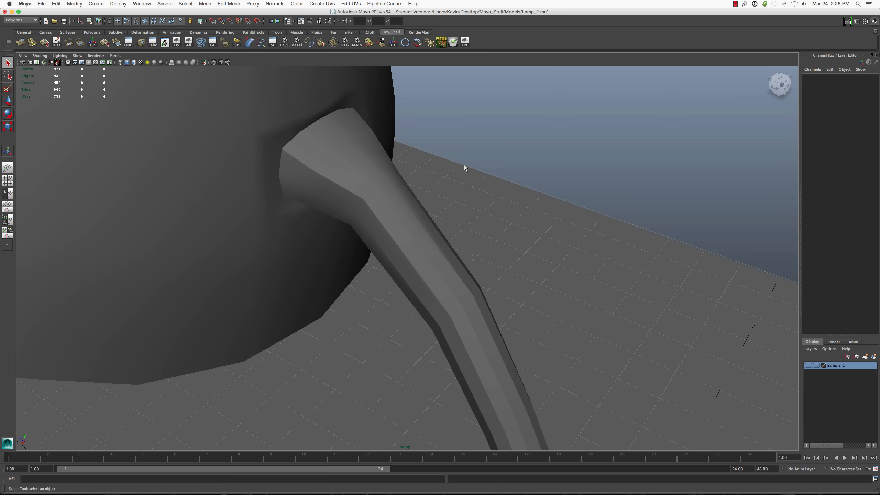
pyautogui.press('super+z')
pyautogui.press('super+z')
pyautogui.press('super+z')
pyautogui.click(489, 124)
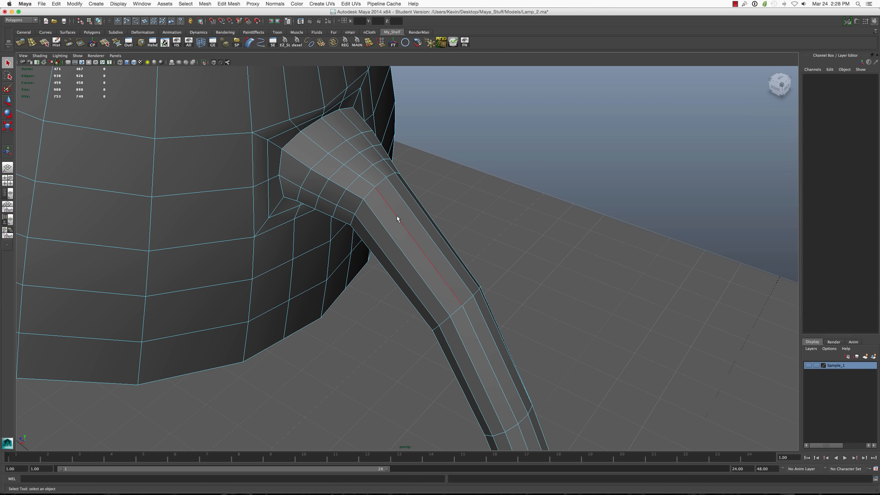
# Inspect the seam where the Spine leaves the head joint and soften its edge loop.
pyautogui.moveTo(397, 216); pyautogui.dragTo(437, 180, button='right')
pyautogui.click(504, 120)
pyautogui.keyDown('alt'); pyautogui.moveTo(504, 121); pyautogui.dragTo(390, 187); pyautogui.keyUp('alt')
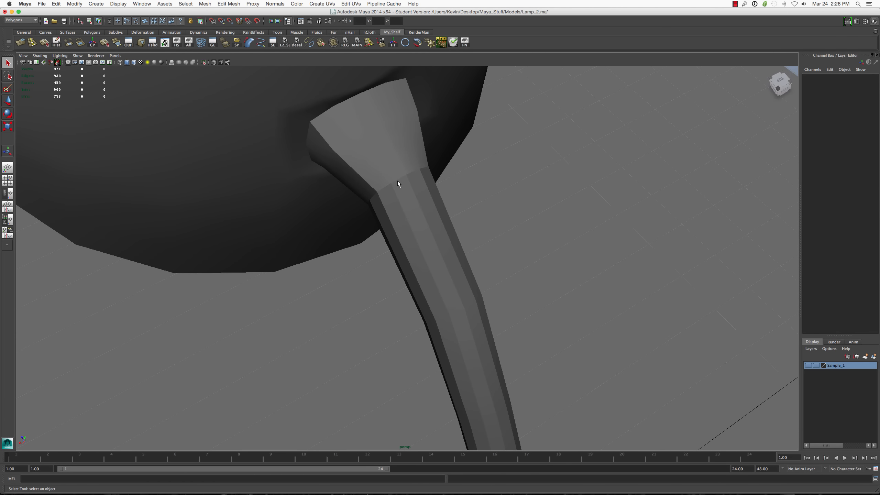
pyautogui.click(405, 178)
pyautogui.keyDown('alt'); pyautogui.moveTo(424, 248); pyautogui.dragTo(466, 234); pyautogui.keyUp('alt')
pyautogui.moveTo(387, 256); pyautogui.dragTo(388, 243, button='right')
pyautogui.click(383, 232)
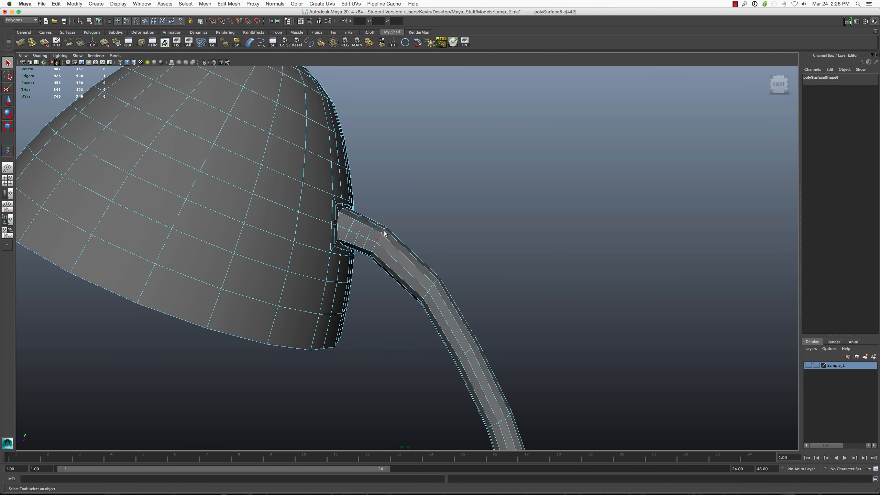
pyautogui.keyDown('alt'); pyautogui.moveTo(384, 234); pyautogui.dragTo(371, 253); pyautogui.keyUp('alt')
pyautogui.keyDown('alt'); pyautogui.moveTo(370, 253); pyautogui.dragTo(418, 299, button='right'); pyautogui.keyUp('alt')
pyautogui.doubleClick(375, 208)
pyautogui.keyDown('shift'); pyautogui.rightClick(386, 206); pyautogui.keyUp('shift')
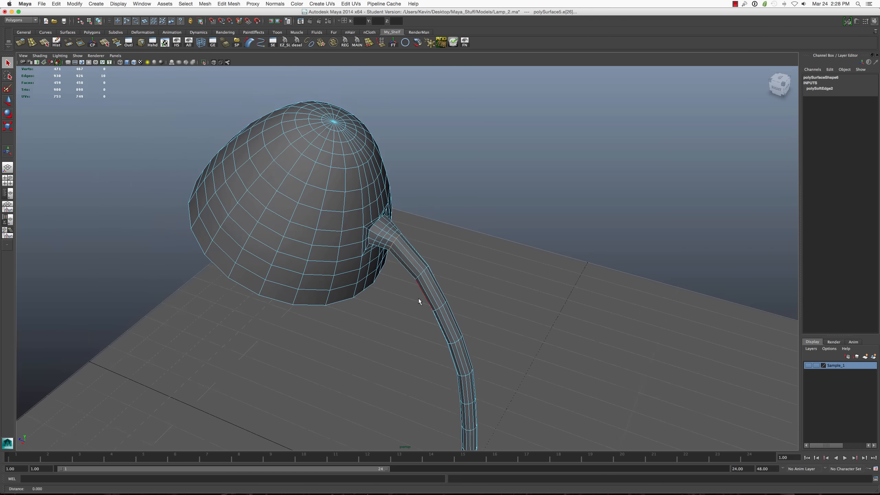
# Select the Spine's edges from the head joint down to the foot, soften them, and deselect.
pyautogui.keyDown('alt'); pyautogui.moveTo(419, 301); pyautogui.dragTo(432, 291); pyautogui.keyUp('alt')
pyautogui.keyDown('alt'); pyautogui.moveTo(433, 291); pyautogui.dragTo(417, 255, button='right'); pyautogui.keyUp('alt')
pyautogui.moveTo(407, 251); pyautogui.dragTo(492, 431)
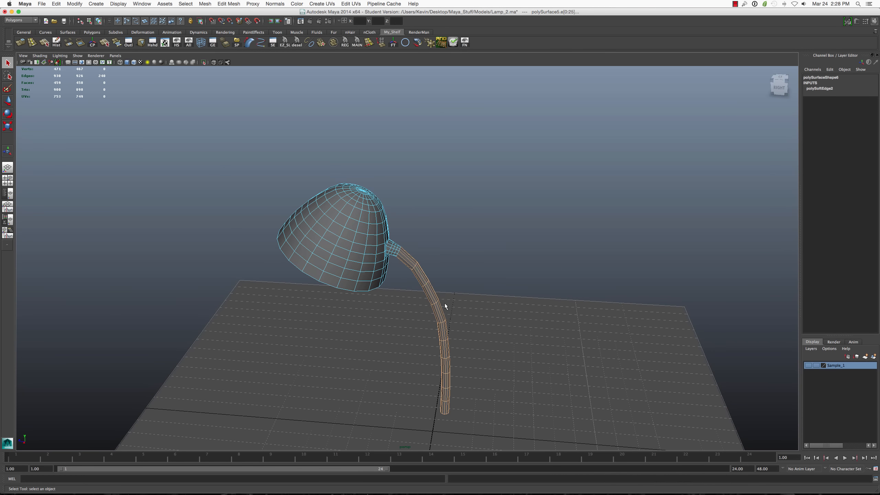
pyautogui.keyDown('shift'); pyautogui.moveTo(420, 257); pyautogui.dragTo(456, 264, button='right'); pyautogui.keyUp('shift')
pyautogui.click(445, 247)
# Inspect the lamp's overall silhouette and the Spine's foot relative to the plane.
pyautogui.moveTo(448, 252)
pyautogui.keyDown('alt'); pyautogui.mouseDown()
pyautogui.moveTo(373, 251)
pyautogui.moveTo(501, 240)
pyautogui.moveTo(443, 246)
pyautogui.mouseUp(); pyautogui.keyUp('alt')
pyautogui.keyDown('alt'); pyautogui.moveTo(443, 246); pyautogui.dragTo(427, 265, button='right'); pyautogui.keyUp('alt')
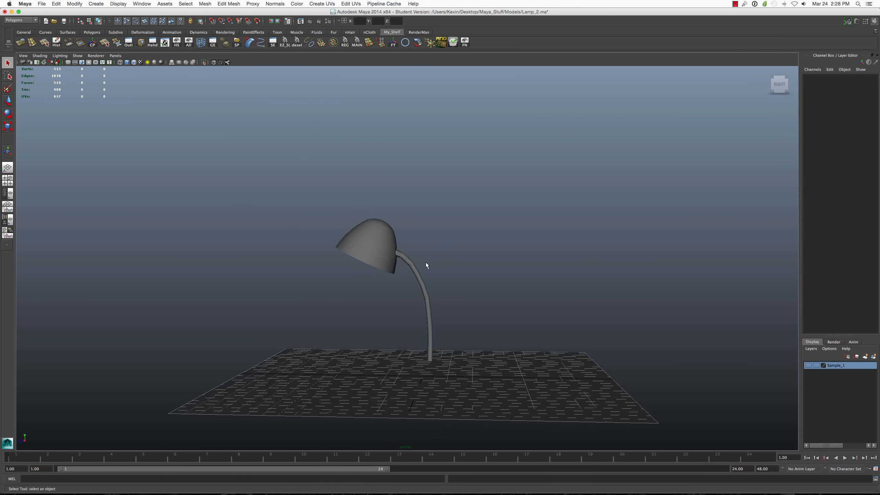
pyautogui.keyDown('alt'); pyautogui.moveTo(427, 265); pyautogui.dragTo(437, 266); pyautogui.keyUp('alt')
pyautogui.click(369, 247)
pyautogui.keyDown('alt'); pyautogui.moveTo(428, 341); pyautogui.dragTo(477, 309, button='right'); pyautogui.keyUp('alt')
pyautogui.keyDown('alt'); pyautogui.moveTo(454, 307); pyautogui.dragTo(483, 311); pyautogui.keyUp('alt')
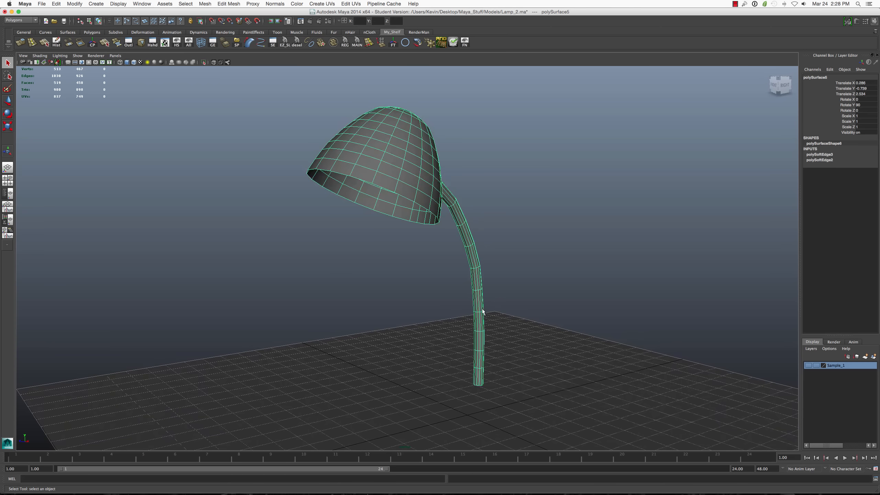
pyautogui.click(512, 372)
pyautogui.click(481, 368)
pyautogui.keyDown('alt'); pyautogui.moveTo(477, 374); pyautogui.dragTo(485, 408, button='right'); pyautogui.keyUp('alt')
pyautogui.keyDown('alt'); pyautogui.moveTo(485, 408); pyautogui.dragTo(481, 396); pyautogui.keyUp('alt')
pyautogui.click(482, 399)
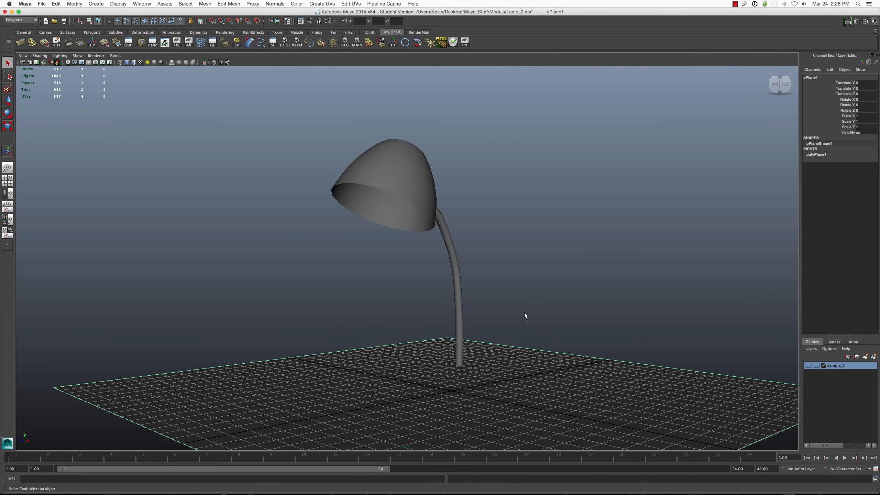
# Create a low polygon cylinder on the grid beneath the Spine as the lamp base and frame it.
pyautogui.keyDown('shift'); pyautogui.moveTo(475, 382); pyautogui.dragTo(440, 383, button='right'); pyautogui.keyUp('shift')
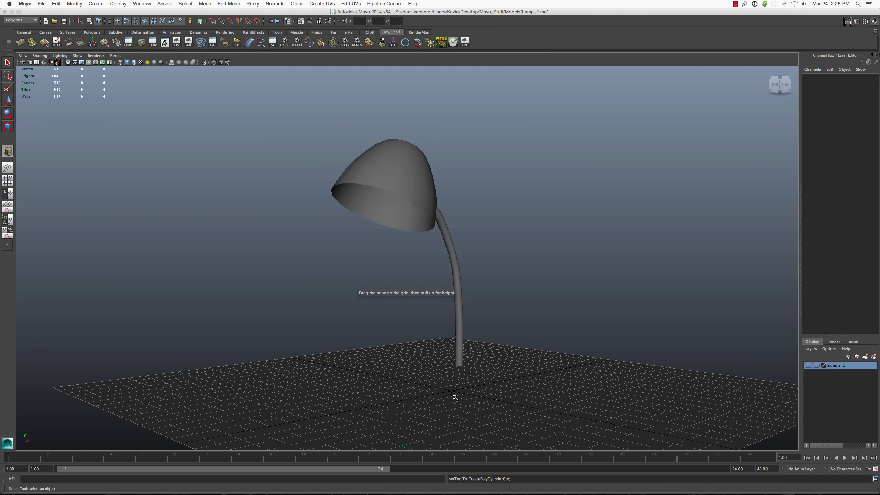
pyautogui.keyDown('alt'); pyautogui.moveTo(453, 397); pyautogui.dragTo(472, 370); pyautogui.keyUp('alt')
pyautogui.press('f')
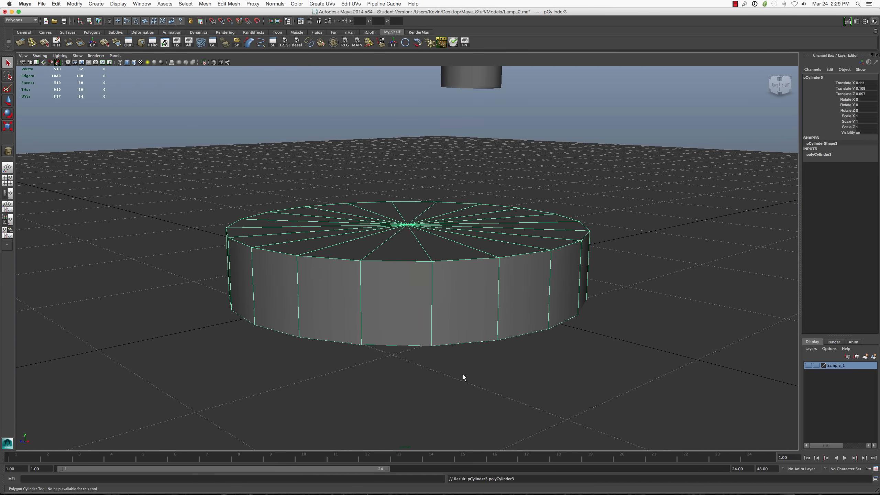
# Move the base cylinder up to the Spine's foot, to about X 0.314 and Y 0.929.
pyautogui.scroll(-5, 464, 374)
pyautogui.press('w')
pyautogui.moveTo(415, 193); pyautogui.dragTo(415, 146, button='middle')
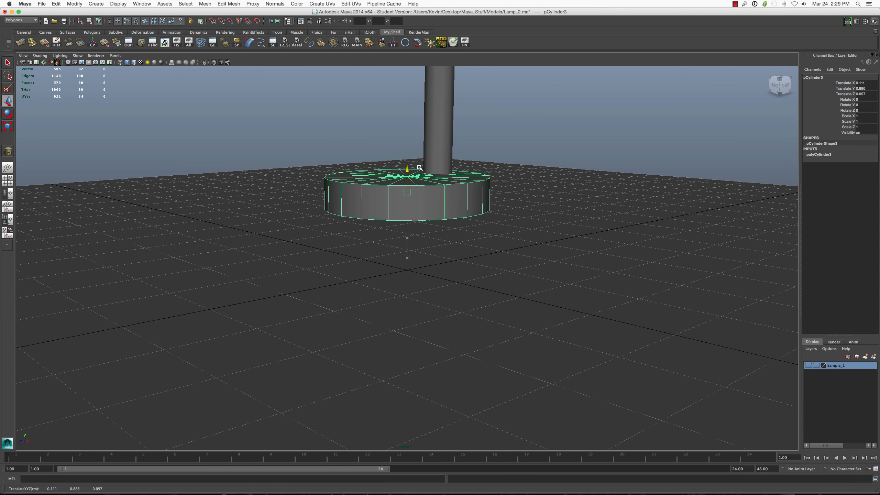
pyautogui.keyDown('alt'); pyautogui.moveTo(423, 149); pyautogui.dragTo(433, 194); pyautogui.keyUp('alt')
pyautogui.press('q')
pyautogui.keyDown('alt'); pyautogui.moveTo(419, 265); pyautogui.dragTo(419, 273); pyautogui.keyUp('alt')
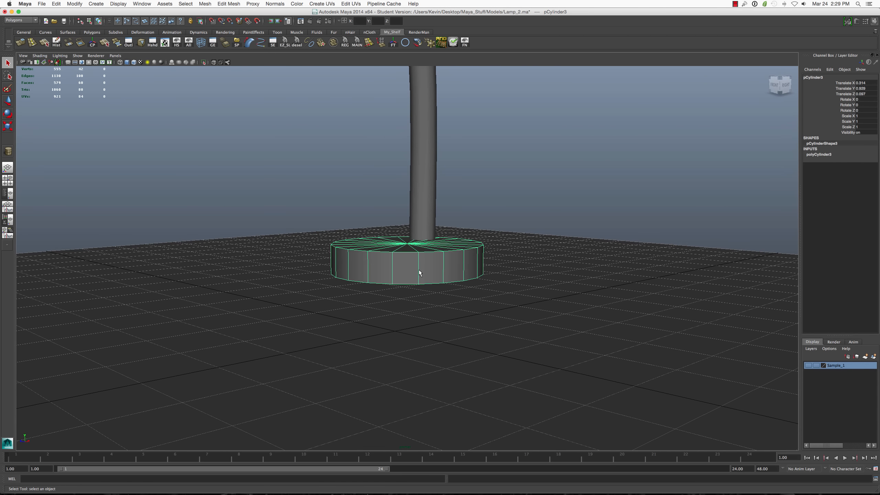
# Delete the base cylinder's side and bottom faces, keep only the top disc, and return to object mode.
pyautogui.moveTo(419, 272); pyautogui.dragTo(420, 288, button='right')
pyautogui.moveTo(320, 265); pyautogui.dragTo(535, 309)
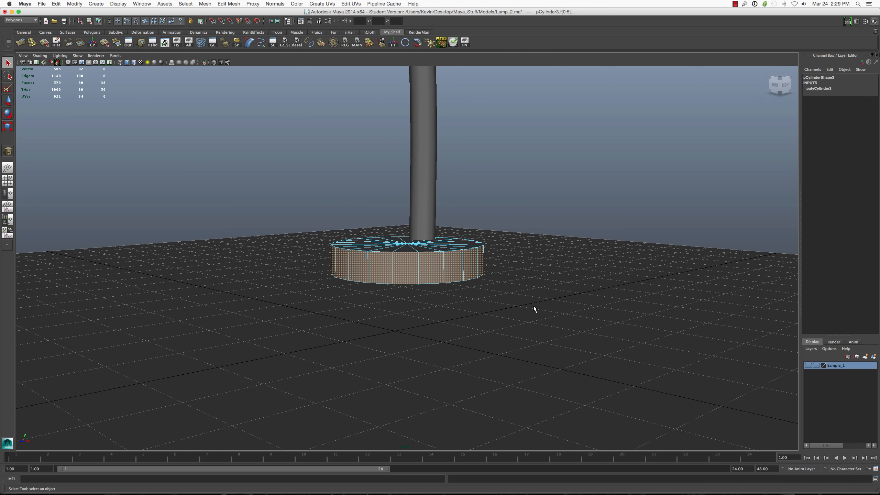
pyautogui.press('Delete')
pyautogui.keyDown('alt'); pyautogui.moveTo(423, 257); pyautogui.dragTo(501, 287); pyautogui.keyUp('alt')
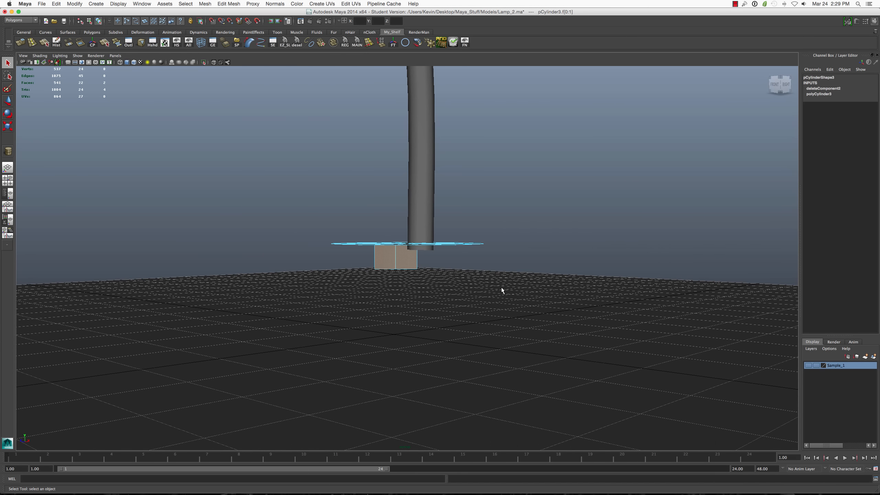
pyautogui.press('Delete')
pyautogui.keyDown('alt'); pyautogui.moveTo(444, 254); pyautogui.dragTo(445, 273); pyautogui.keyUp('alt')
pyautogui.moveTo(418, 238); pyautogui.dragTo(439, 228, button='right')
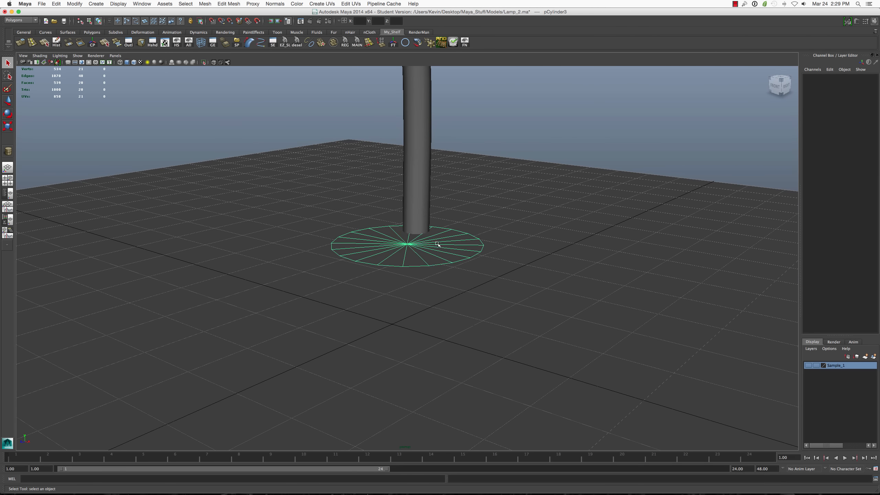
# Scale the base disc uniformly to 1.3 and deselect it.
pyautogui.press('e')
pyautogui.press('r')
pyautogui.moveTo(407, 258)
pyautogui.mouseDown()
pyautogui.moveTo(457, 264)
pyautogui.moveTo(419, 255)
pyautogui.mouseUp()
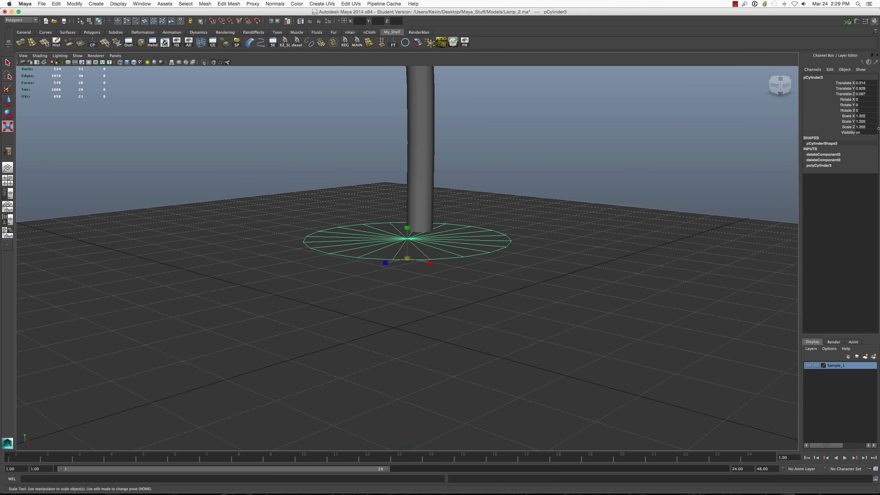
pyautogui.keyDown('shift'); pyautogui.click(861, 127); pyautogui.keyUp('shift')
pyautogui.write('1.3')
pyautogui.press('Return')
pyautogui.click(589, 161)
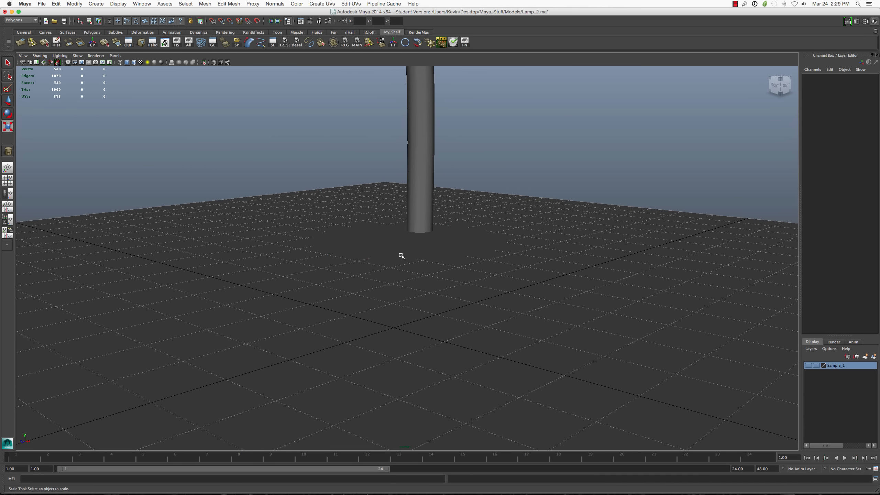
# Extrude the disc's border edges in world space with thickness -0.1 and offset 0.1 to form a bevel.
pyautogui.click(410, 259)
pyautogui.moveTo(419, 258); pyautogui.dragTo(419, 241, button='right')
pyautogui.keyDown('shift'); pyautogui.moveTo(430, 239); pyautogui.dragTo(430, 248, button='right'); pyautogui.keyUp('shift')
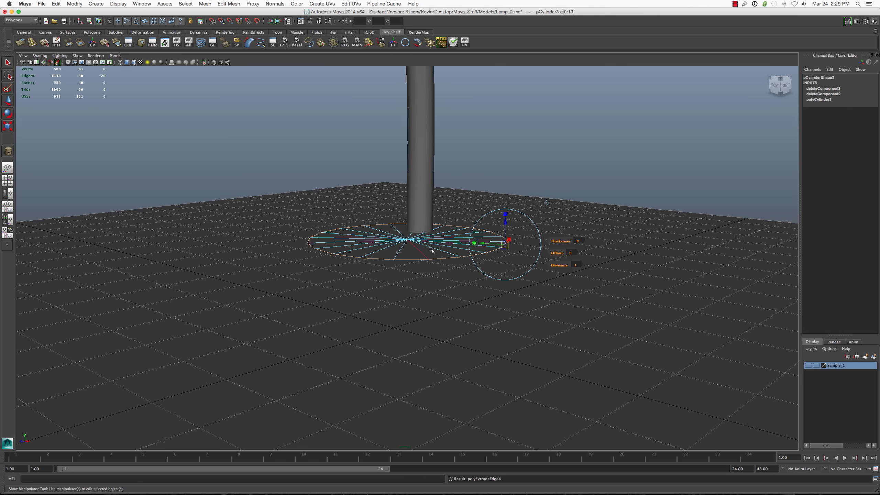
pyautogui.click(547, 201)
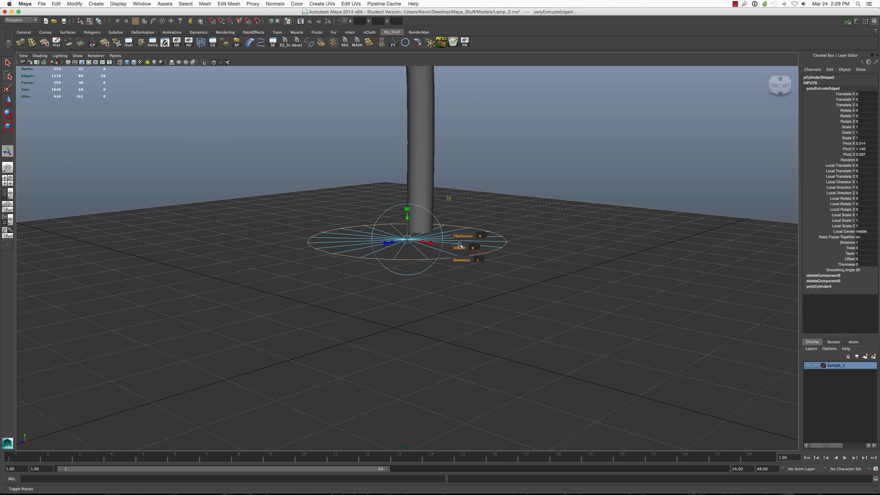
pyautogui.moveTo(460, 247)
pyautogui.mouseDown()
pyautogui.moveTo(471, 236)
pyautogui.moveTo(460, 236)
pyautogui.mouseUp()
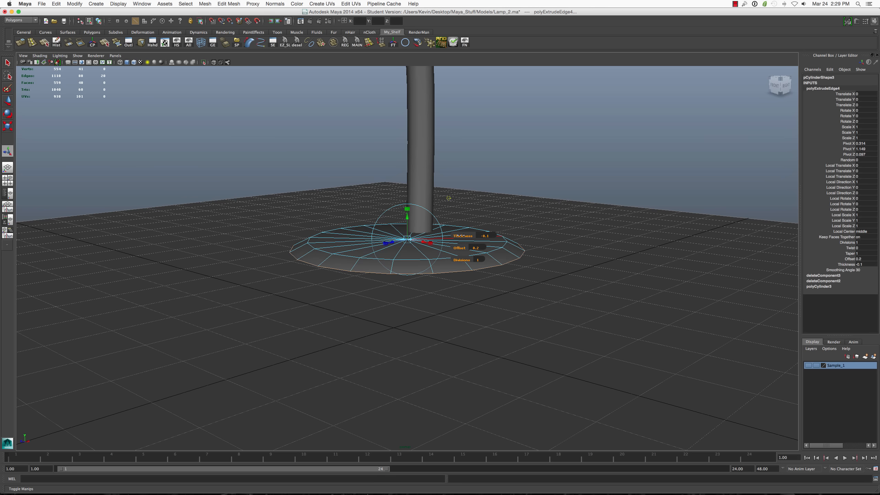
pyautogui.click(476, 248)
pyautogui.press('Return')
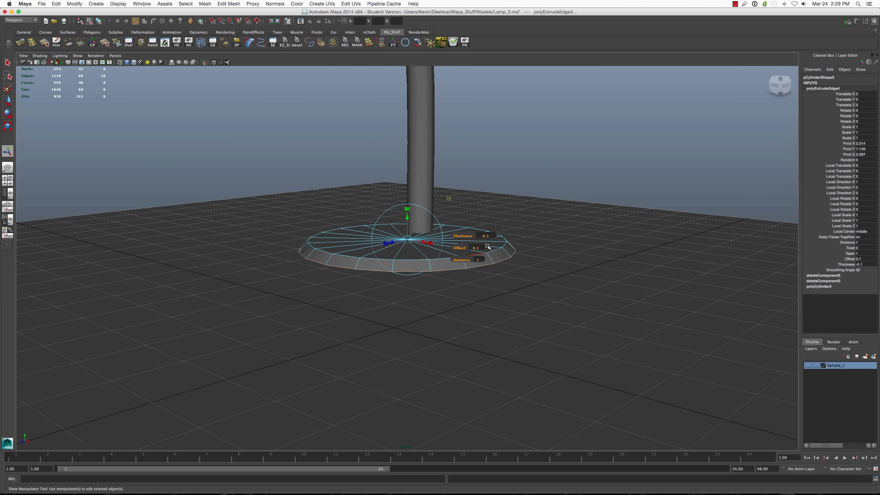
# Extrude the base's lower border edges straight down by about 0.12 to form its side wall.
pyautogui.press('g')
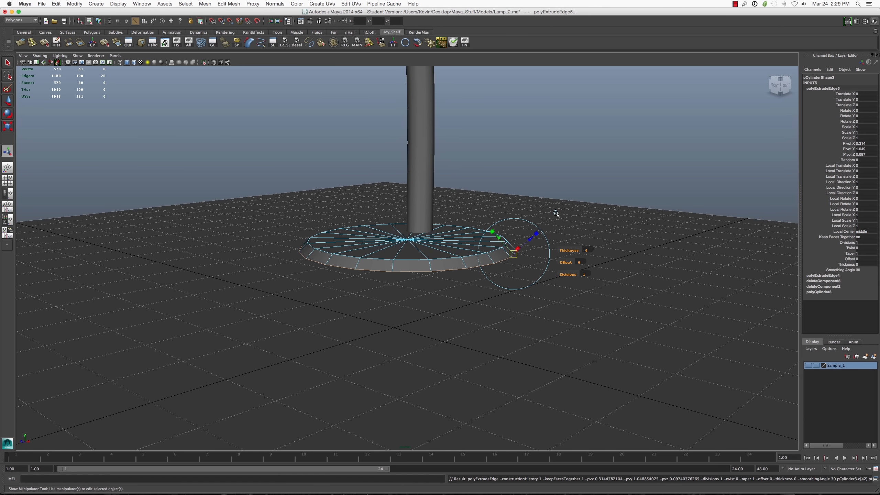
pyautogui.click(514, 253)
pyautogui.moveTo(460, 244); pyautogui.dragTo(407, 237)
pyautogui.press('super+z')
# Extrude the lower border edges again with thickness -0.1, offset 0.1 and a Y translation of about 0.041.
pyautogui.press('g')
pyautogui.click(557, 223)
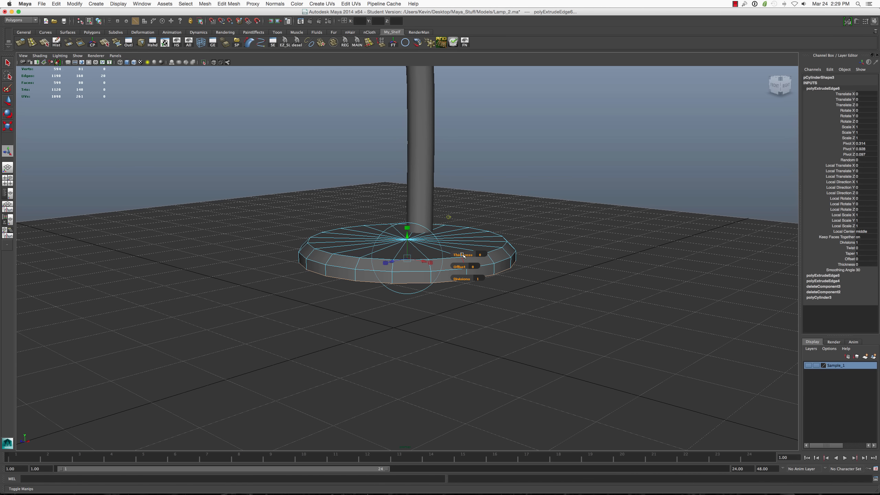
pyautogui.moveTo(458, 266); pyautogui.dragTo(466, 255)
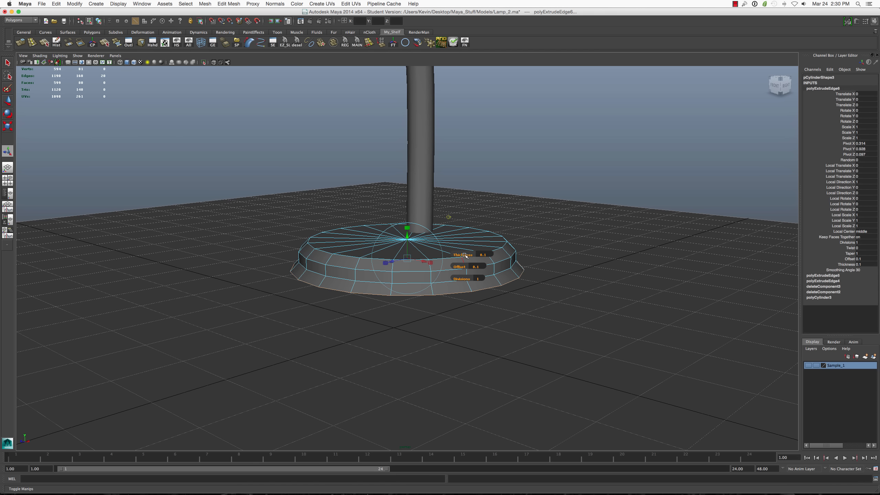
pyautogui.moveTo(407, 236); pyautogui.dragTo(407, 226)
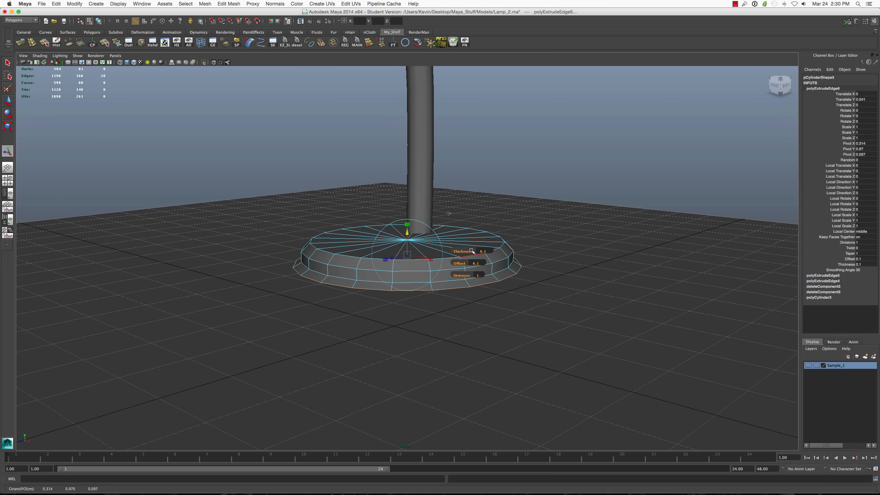
pyautogui.moveTo(472, 251); pyautogui.dragTo(466, 251)
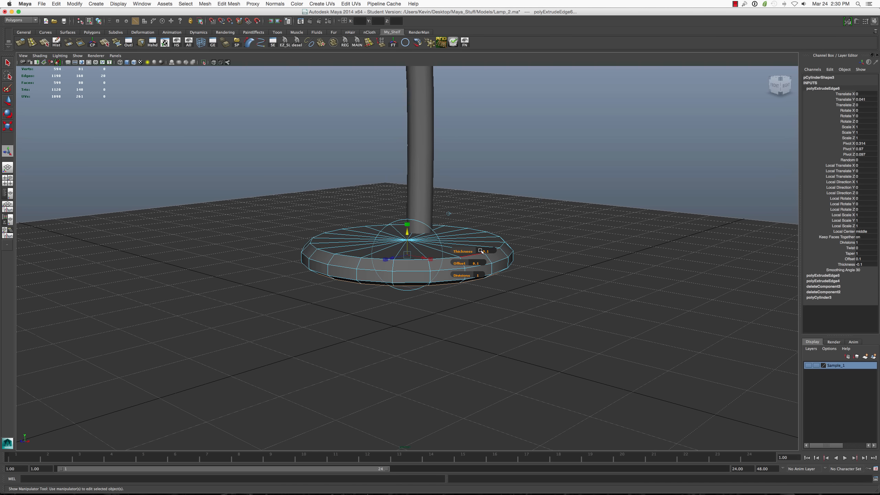
pyautogui.click(478, 263)
pyautogui.write('0.1')
pyautogui.press('Return')
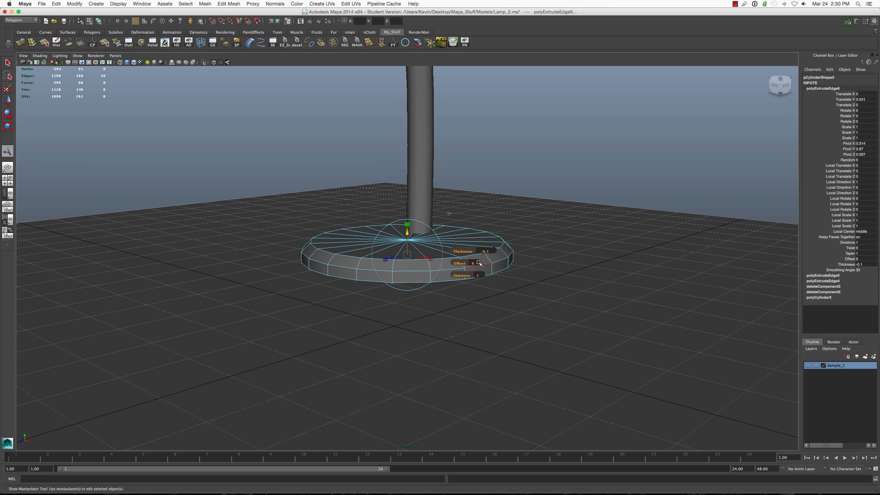
pyautogui.keyDown('alt'); pyautogui.moveTo(464, 259); pyautogui.dragTo(441, 254); pyautogui.keyUp('alt')
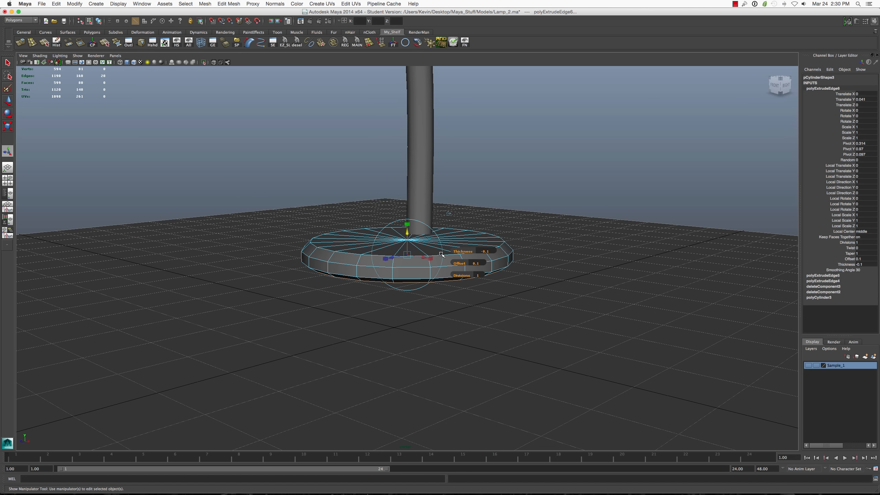
pyautogui.hotkey('ctrl', 'e')
pyautogui.click(543, 227)
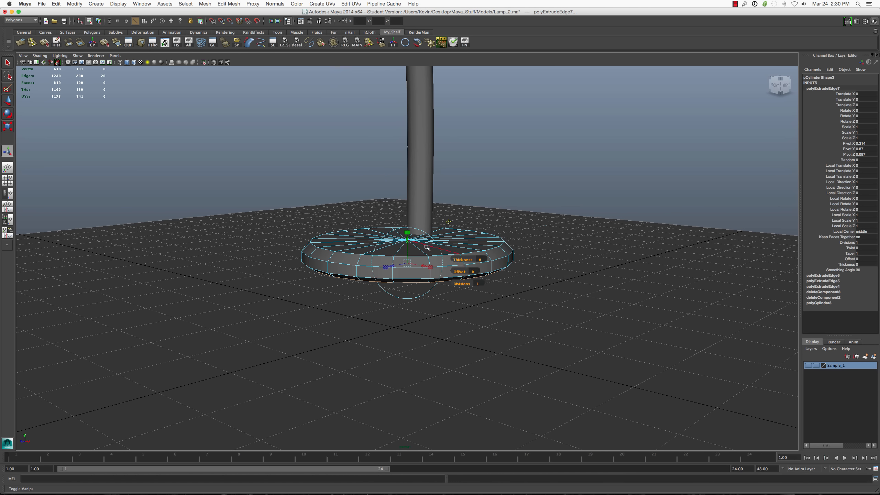
pyautogui.hotkey('ctrl', 'z')
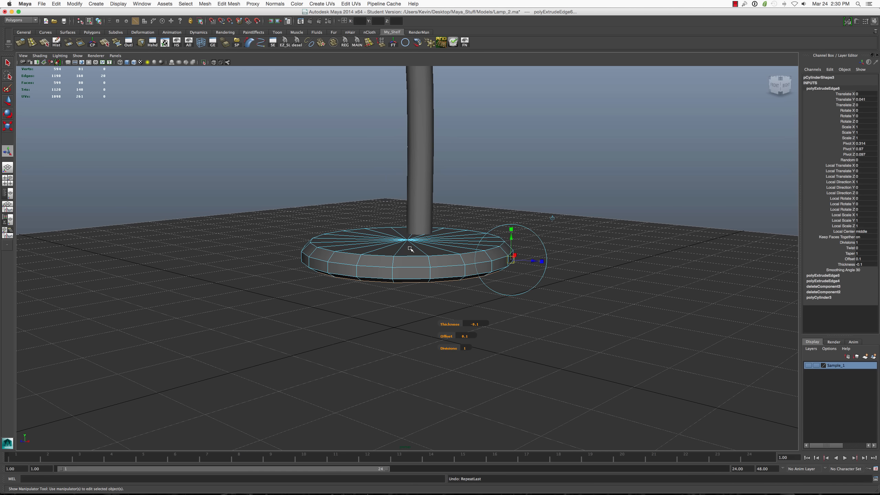
# Set the thickness of the base's lower inward extrusion to -0.05.
pyautogui.keyDown('alt'); pyautogui.moveTo(413, 247); pyautogui.dragTo(413, 246); pyautogui.keyUp('alt')
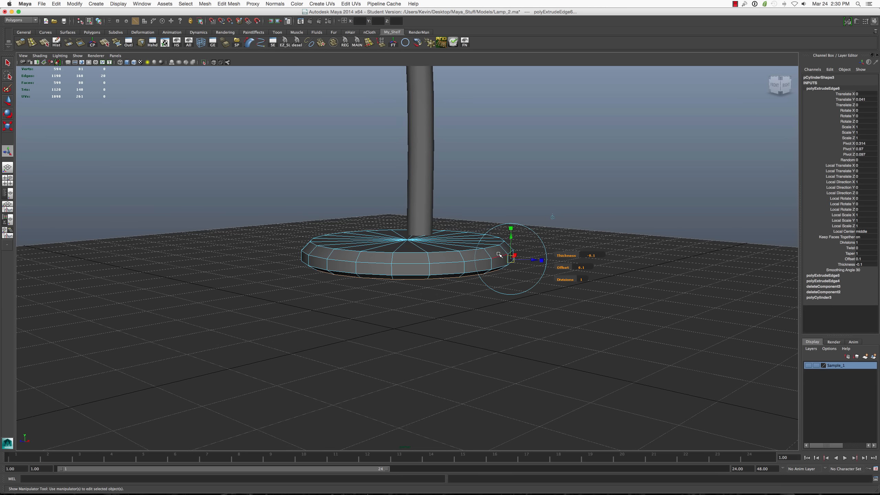
pyautogui.moveTo(563, 255); pyautogui.dragTo(568, 256)
pyautogui.click(585, 256)
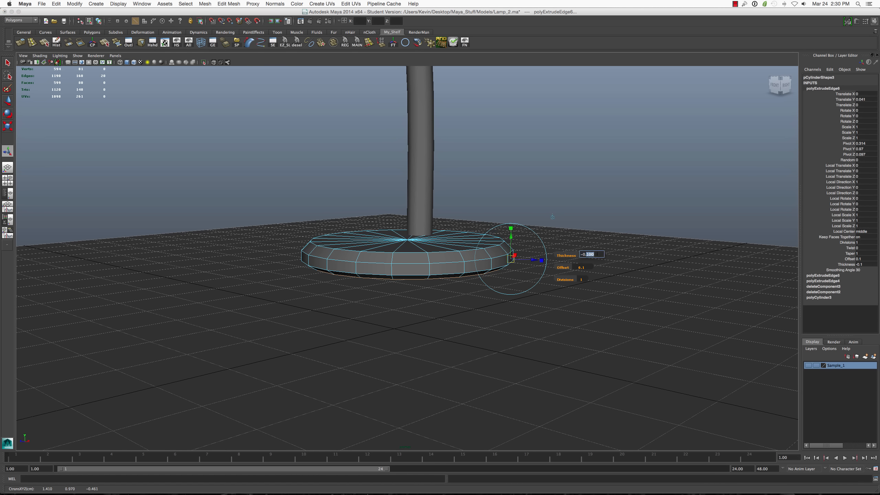
pyautogui.write('-0.050')
pyautogui.press('Return')
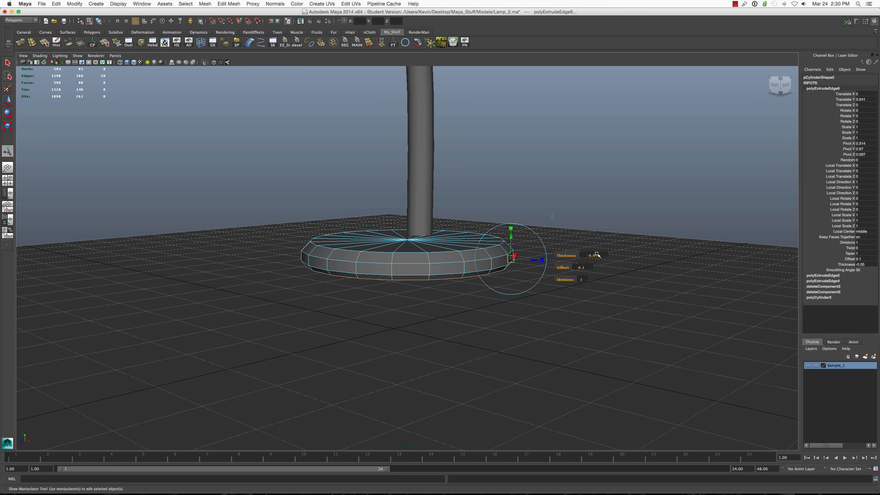
# Extrude the base's bottom border edges outward with thickness 0.1, placing them about 0.03 lower along Y.
pyautogui.press('g')
pyautogui.click(545, 228)
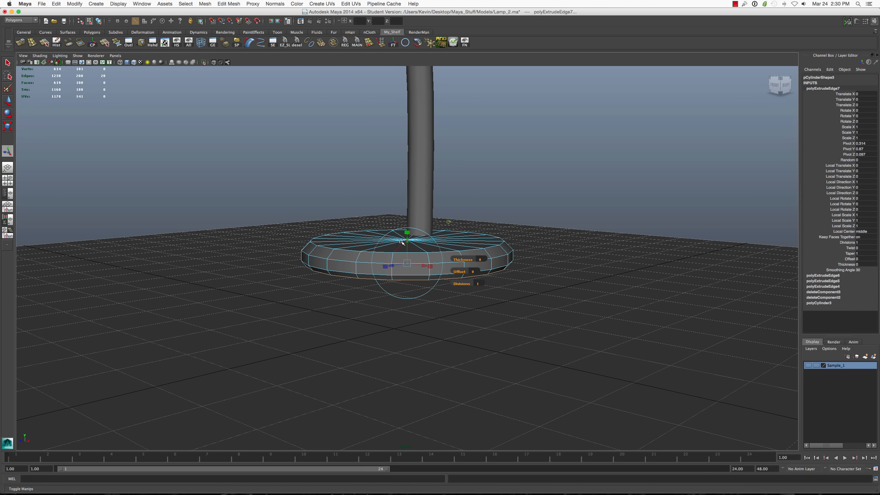
pyautogui.moveTo(403, 241); pyautogui.dragTo(466, 265)
pyautogui.press('super+z')
pyautogui.press('super+z')
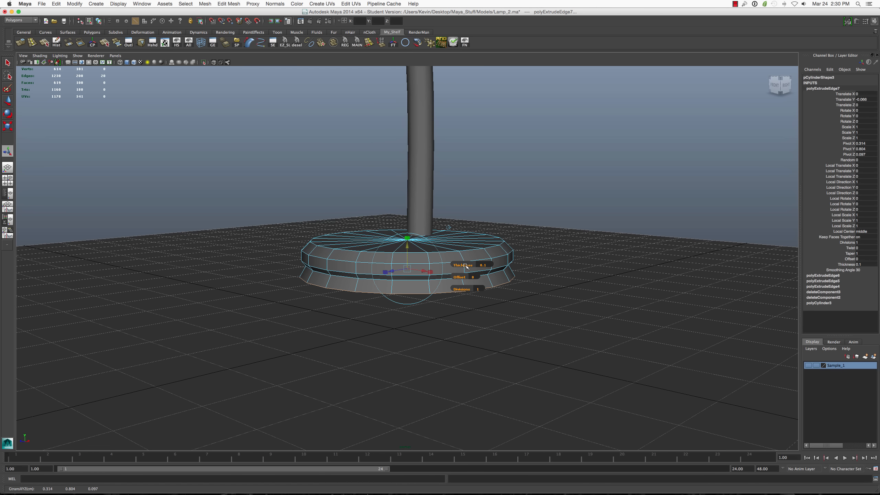
pyautogui.moveTo(408, 245); pyautogui.dragTo(409, 236)
# Extrude the base's bottom border edges straight down by about 0.164 to form a lower side wall.
pyautogui.press('g')
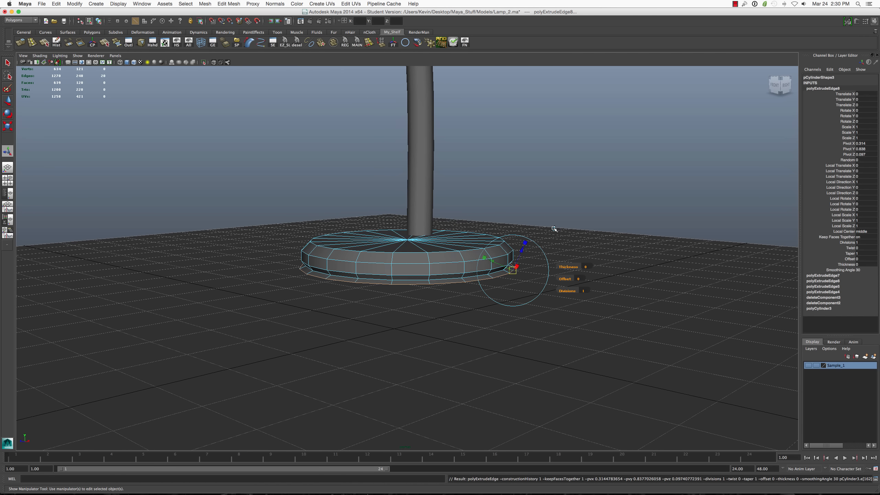
pyautogui.click(554, 228)
pyautogui.moveTo(409, 241); pyautogui.dragTo(407, 256)
# Scale the extruded bottom border edges uniformly to about 0.917 and raise them by about 0.04 along Y.
pyautogui.press('q')
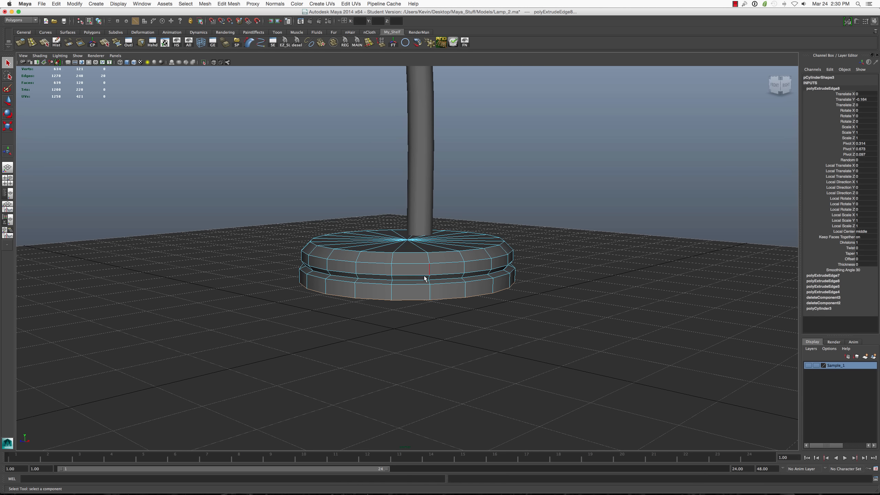
pyautogui.press('t')
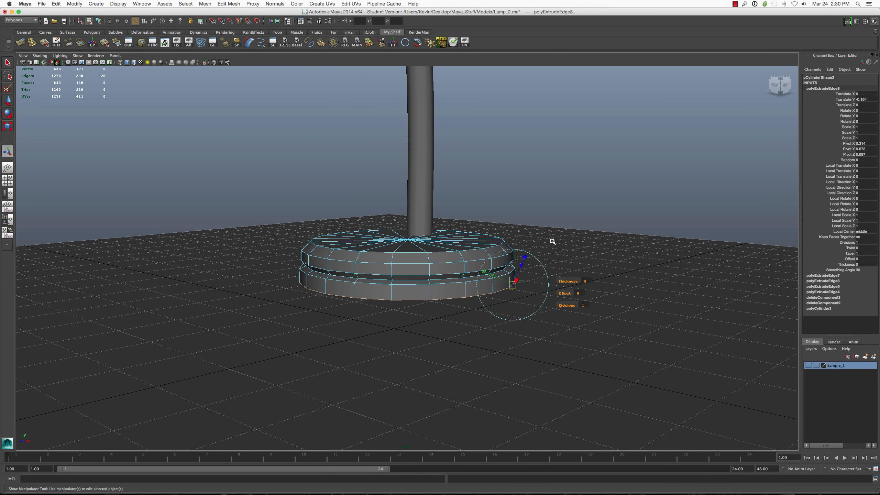
pyautogui.click(554, 242)
pyautogui.press('super+z')
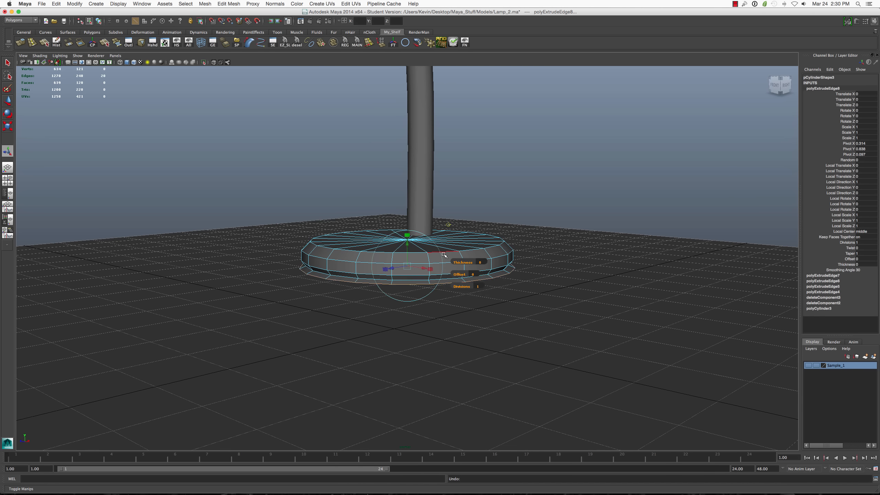
pyautogui.hotkey('shift', 'z')
pyautogui.click(408, 250)
pyautogui.moveTo(408, 280); pyautogui.dragTo(406, 279)
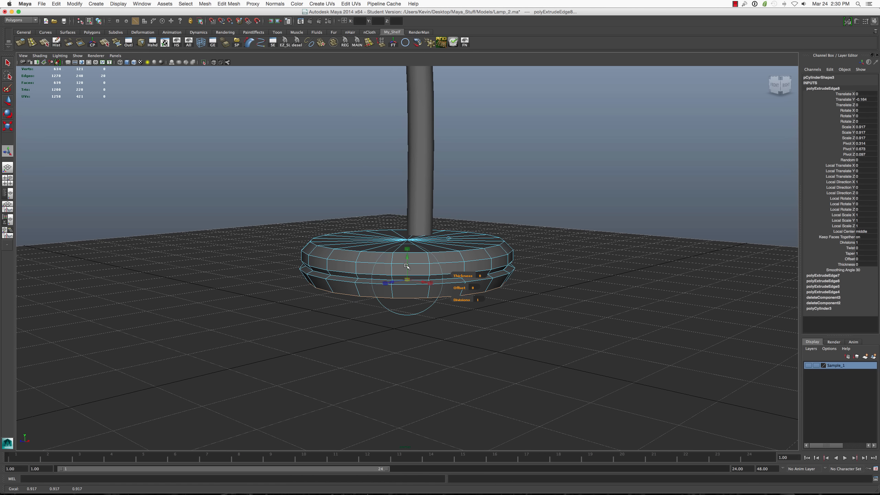
pyautogui.press('w')
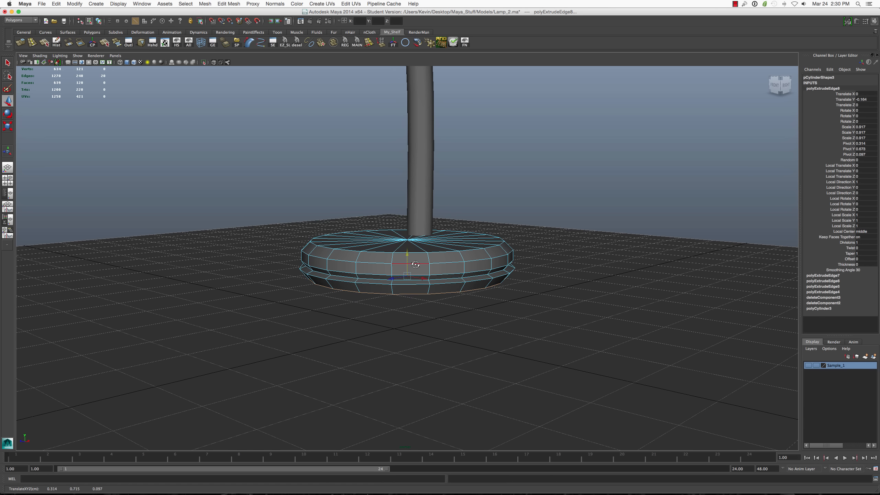
pyautogui.keyDown('alt'); pyautogui.moveTo(416, 261); pyautogui.dragTo(427, 271); pyautogui.keyUp('alt')
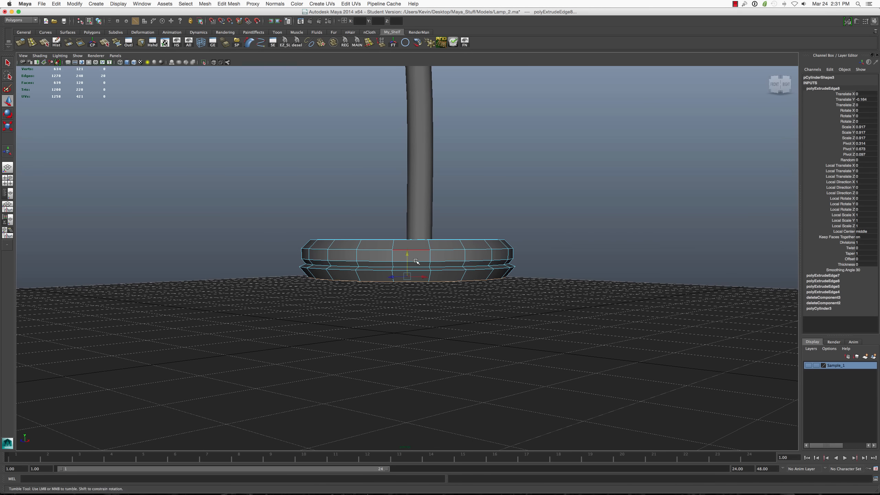
# Scale the edge loop along the upper rim of the base's lower wall slightly inward.
pyautogui.press('q')
pyautogui.doubleClick(459, 270)
pyautogui.press('e')
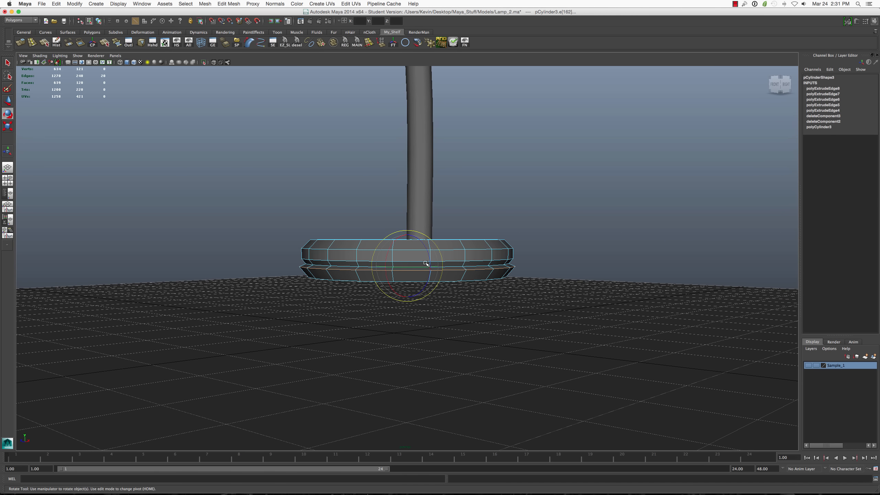
pyautogui.press('r')
pyautogui.moveTo(407, 266); pyautogui.dragTo(373, 253)
# Try to delete the base's lower faces using a box selection around them.
pyautogui.moveTo(375, 248); pyautogui.dragTo(365, 271, button='right')
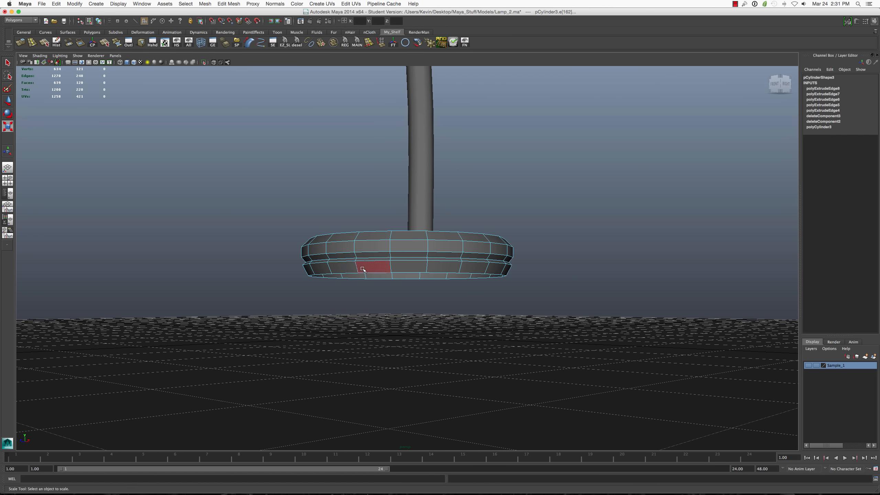
pyautogui.moveTo(294, 261); pyautogui.dragTo(561, 296)
pyautogui.press('Delete')
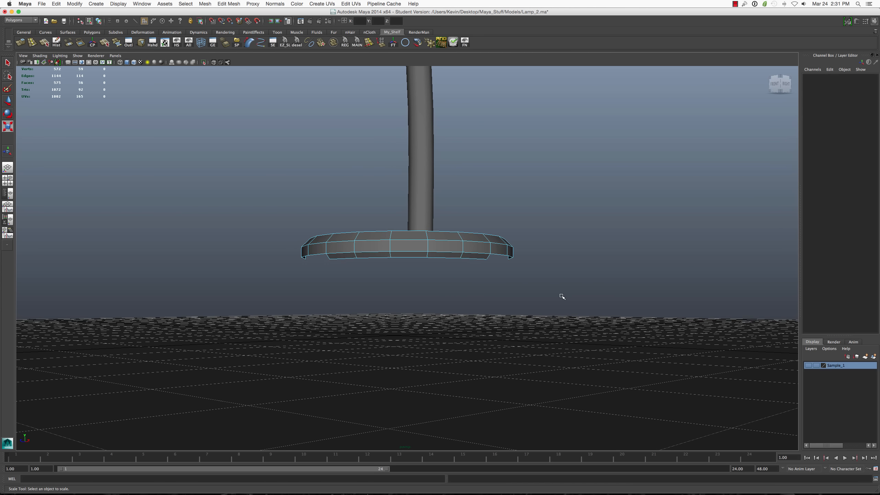
pyautogui.press('super+z')
pyautogui.keyDown('alt'); pyautogui.moveTo(314, 266); pyautogui.dragTo(379, 265); pyautogui.keyUp('alt')
pyautogui.click(295, 270)
pyautogui.click(300, 262)
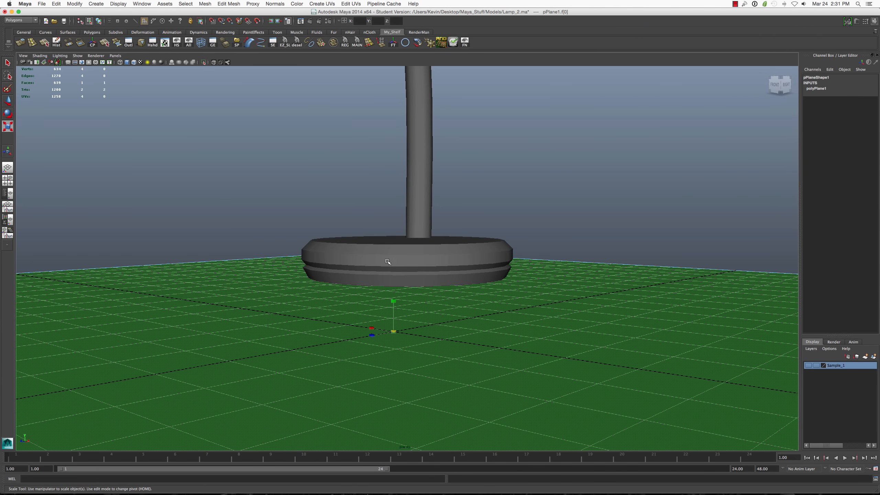
pyautogui.keyDown('alt'); pyautogui.moveTo(502, 220); pyautogui.dragTo(457, 253); pyautogui.keyUp('alt')
pyautogui.moveTo(458, 253); pyautogui.dragTo(478, 242, button='right')
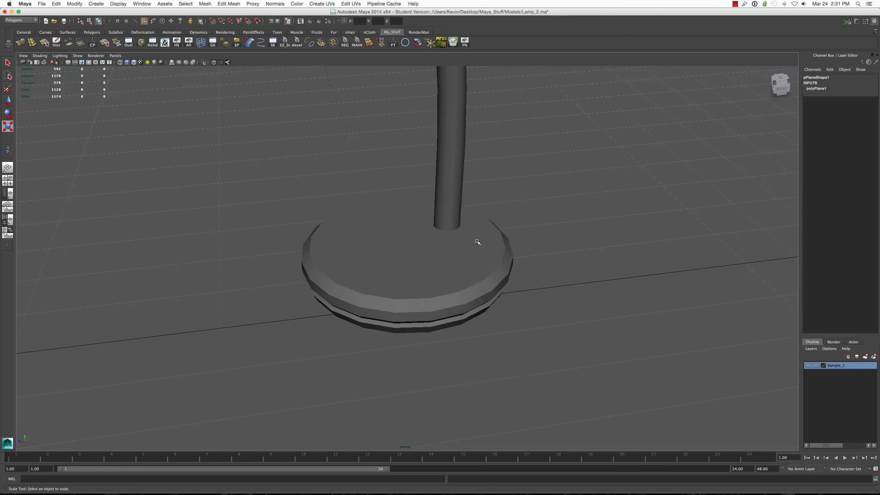
pyautogui.click(477, 244)
pyautogui.moveTo(478, 243)
pyautogui.keyDown('alt'); pyautogui.mouseDown()
pyautogui.moveTo(491, 234)
pyautogui.moveTo(477, 247)
pyautogui.mouseUp(); pyautogui.keyUp('alt')
# Delete the base's lower side-wall faces and the outward-flaring ring of faces just beneath the groove.
pyautogui.moveTo(372, 250); pyautogui.dragTo(369, 266, button='right')
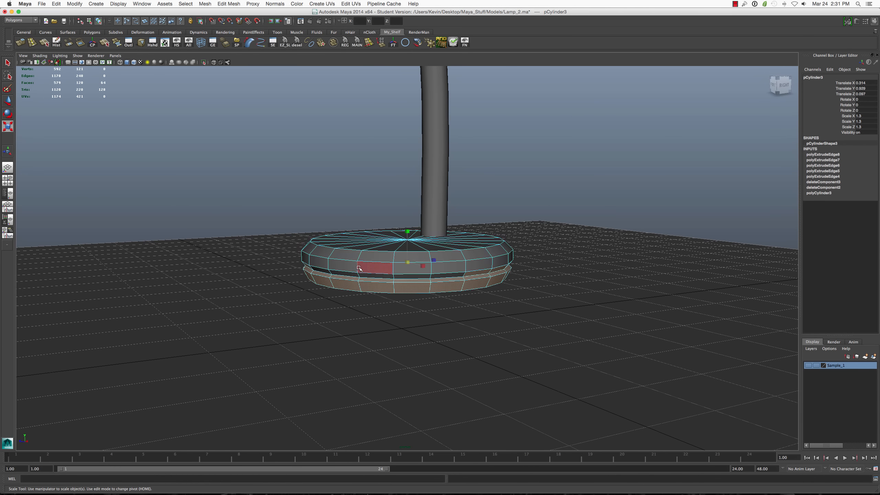
pyautogui.keyDown('alt'); pyautogui.moveTo(303, 281); pyautogui.dragTo(574, 302); pyautogui.keyUp('alt')
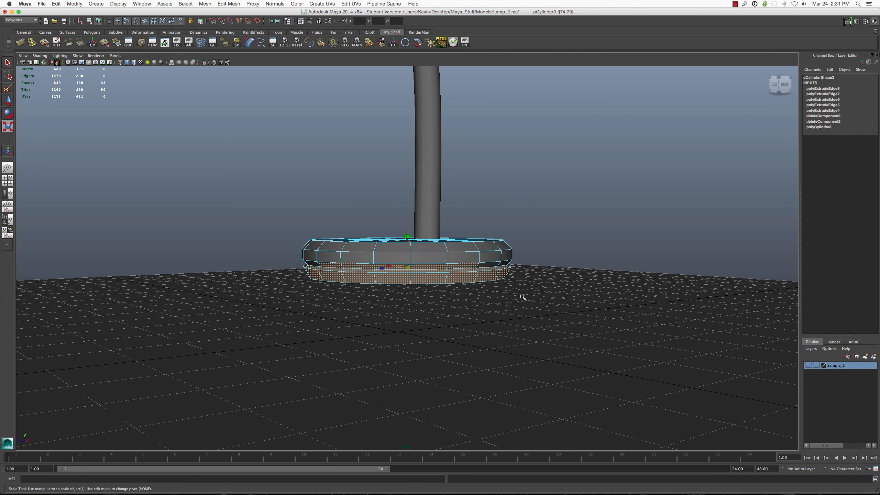
pyautogui.press('Delete')
pyautogui.press('q')
pyautogui.doubleClick(479, 270)
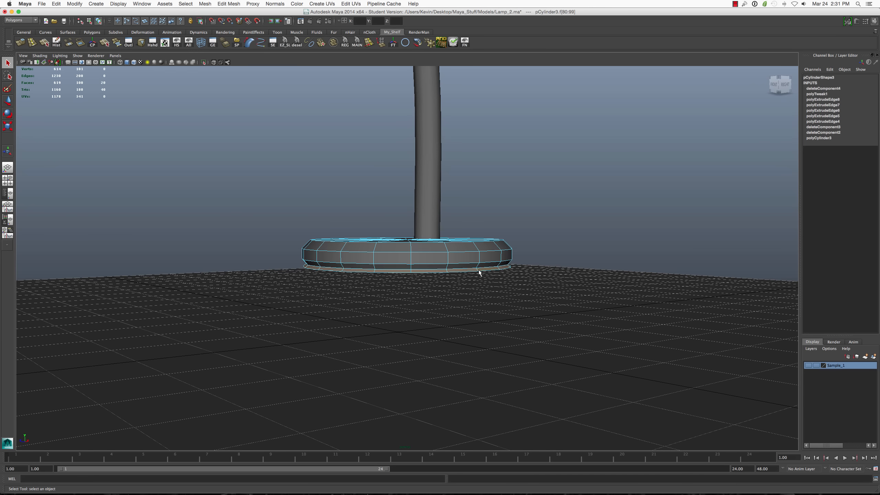
pyautogui.press('Delete')
# Mirror the base's remaining upper half downward to form a matching lower tier.
pyautogui.moveTo(463, 256); pyautogui.dragTo(521, 333, button='right')
pyautogui.keyDown('alt'); pyautogui.moveTo(422, 269); pyautogui.dragTo(429, 263); pyautogui.keyUp('alt')
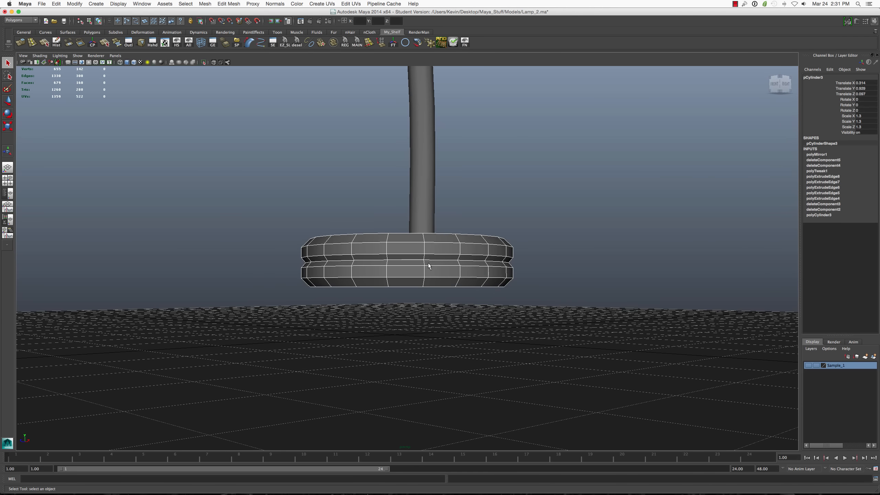
pyautogui.click(505, 212)
# Scale the whole base uniformly to about 1.854 beneath the Spine.
pyautogui.keyDown('alt'); pyautogui.moveTo(470, 236); pyautogui.dragTo(430, 258); pyautogui.keyUp('alt')
pyautogui.click(421, 258)
pyautogui.press('r')
pyautogui.press('w')
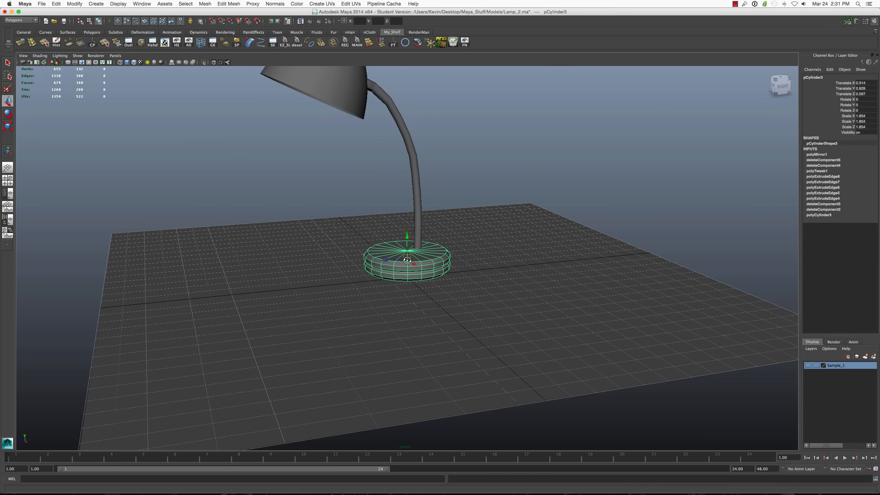
pyautogui.keyDown('alt'); pyautogui.moveTo(430, 258); pyautogui.dragTo(348, 94, button='right'); pyautogui.keyUp('alt')
# Scale the lamp head's vertices down slightly and adjust the head's position at the upper end of the Spine.
pyautogui.click(367, 127)
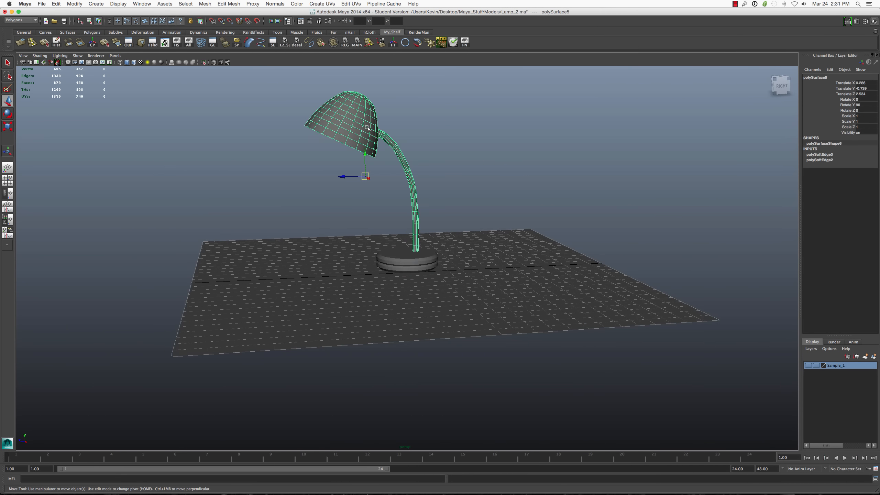
pyautogui.moveTo(369, 122); pyautogui.dragTo(294, 93, button='right')
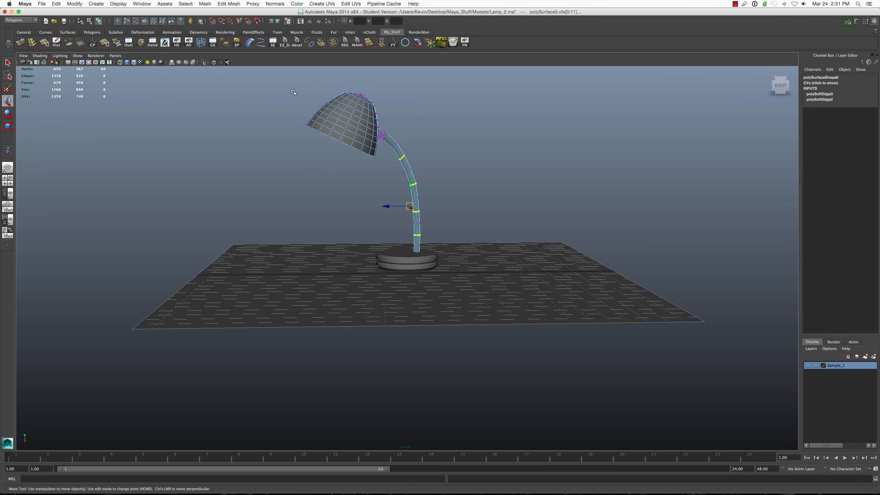
pyautogui.moveTo(389, 179); pyautogui.dragTo(395, 170)
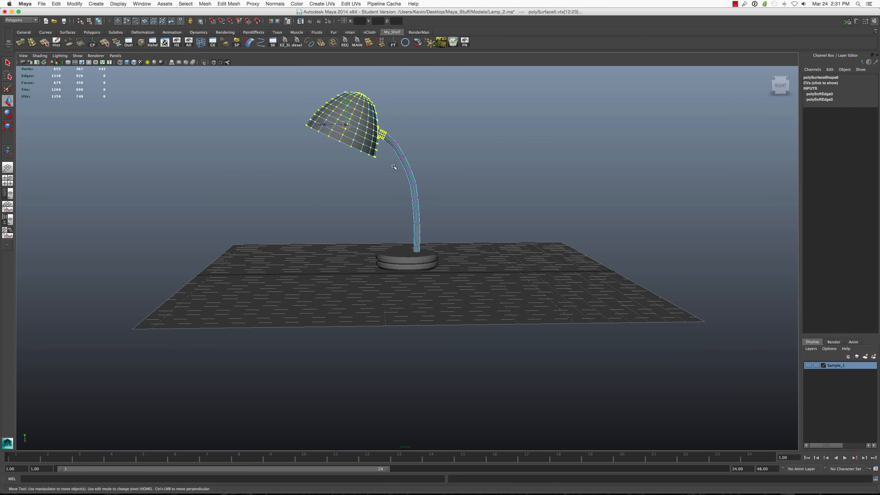
pyautogui.press('f')
pyautogui.keyDown('alt'); pyautogui.moveTo(394, 167); pyautogui.dragTo(429, 250, button='right'); pyautogui.keyUp('alt')
pyautogui.keyDown('alt'); pyautogui.moveTo(428, 250); pyautogui.dragTo(393, 259); pyautogui.keyUp('alt')
pyautogui.press('e')
pyautogui.press('r')
pyautogui.press('super+z')
pyautogui.moveTo(335, 185); pyautogui.dragTo(476, 335)
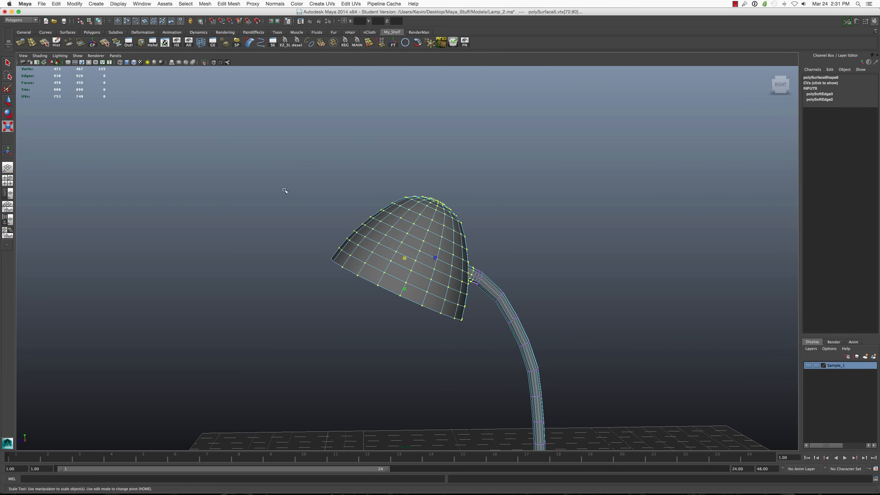
pyautogui.moveTo(280, 241); pyautogui.dragTo(486, 343)
pyautogui.moveTo(407, 258); pyautogui.dragTo(452, 261)
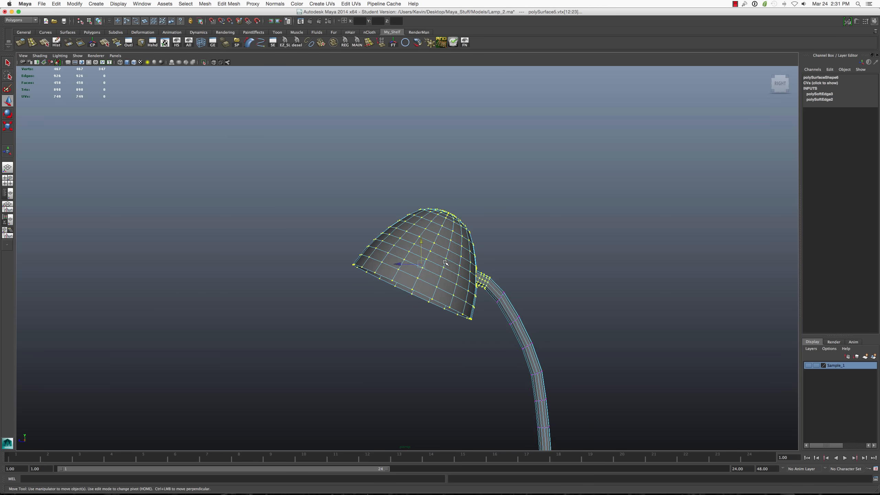
pyautogui.keyDown('alt'); pyautogui.moveTo(477, 266); pyautogui.dragTo(450, 267, button='right'); pyautogui.keyUp('alt')
pyautogui.moveTo(450, 267)
pyautogui.keyDown('alt'); pyautogui.mouseDown()
pyautogui.moveTo(467, 270)
pyautogui.moveTo(450, 271)
pyautogui.mouseUp(); pyautogui.keyUp('alt')
pyautogui.press('z')
pyautogui.click(492, 249)
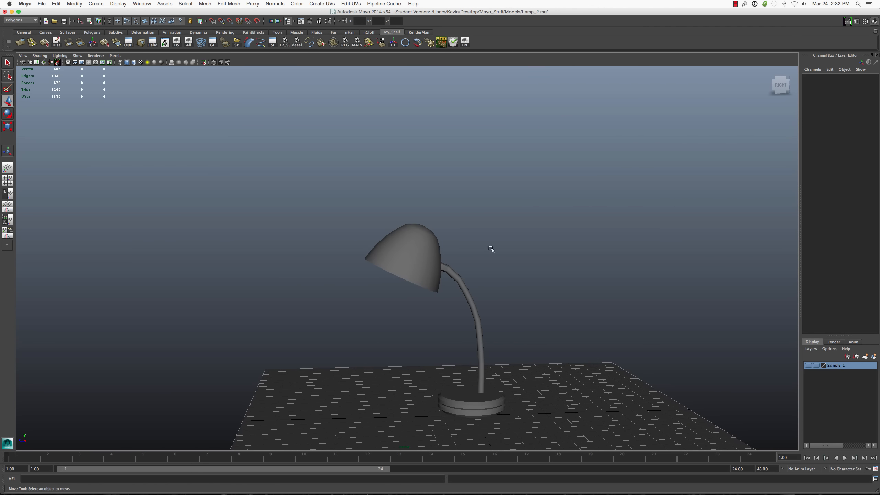
# Examine the lamp's overall proportions and the joint between head and Spine from several sides.
pyautogui.keyDown('alt'); pyautogui.moveTo(470, 300); pyautogui.dragTo(495, 303); pyautogui.keyUp('alt')
pyautogui.click(493, 306)
pyautogui.keyDown('alt'); pyautogui.moveTo(494, 319); pyautogui.dragTo(471, 256, button='middle'); pyautogui.keyUp('alt')
pyautogui.keyDown('alt'); pyautogui.moveTo(471, 298); pyautogui.dragTo(501, 305); pyautogui.keyUp('alt')
pyautogui.click(542, 273)
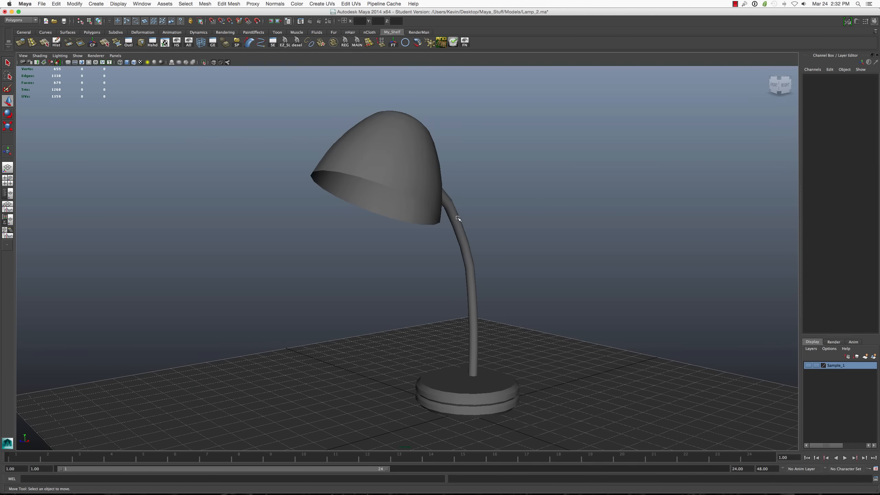
pyautogui.keyDown('alt'); pyautogui.moveTo(492, 342); pyautogui.dragTo(379, 174); pyautogui.keyUp('alt')
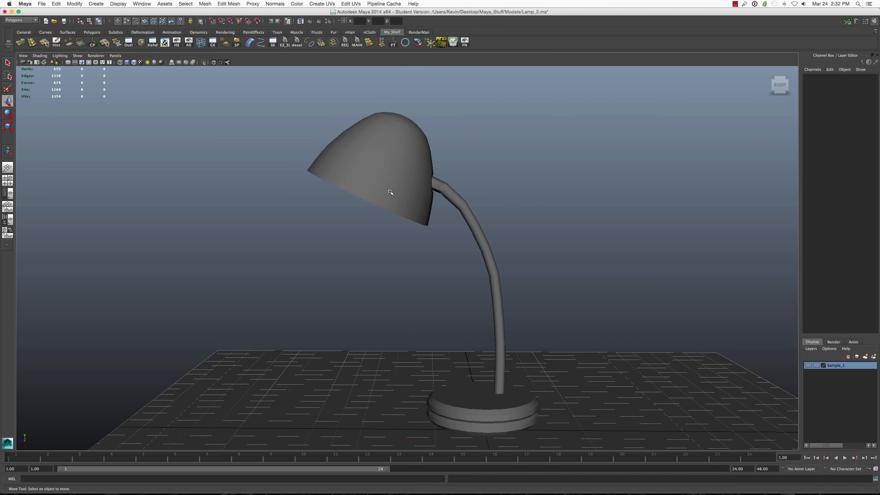
pyautogui.click(361, 159)
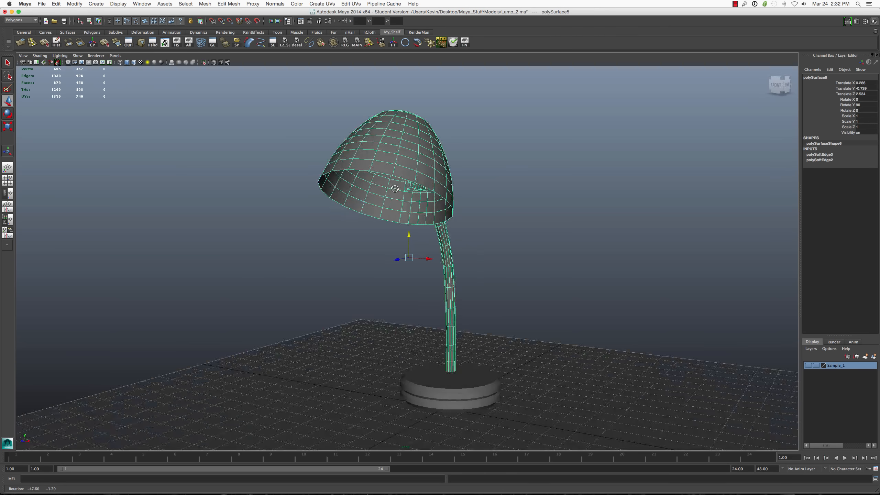
pyautogui.click(526, 165)
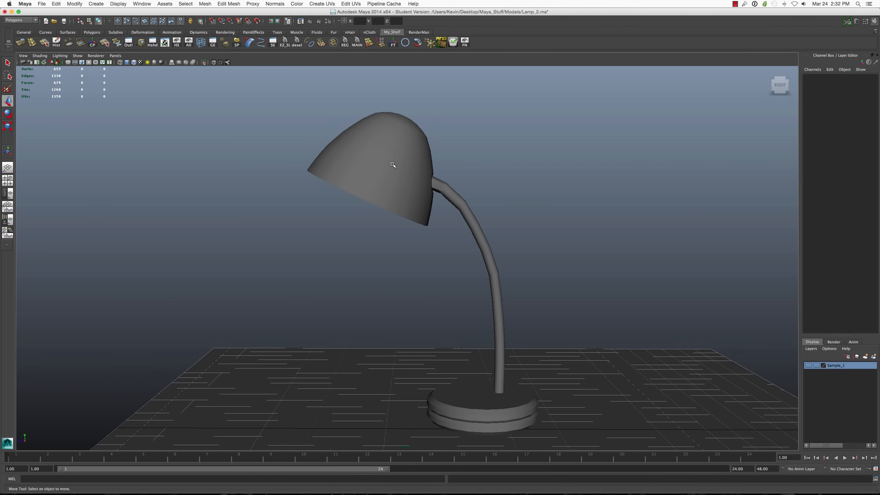
pyautogui.click(402, 171)
pyautogui.click(509, 160)
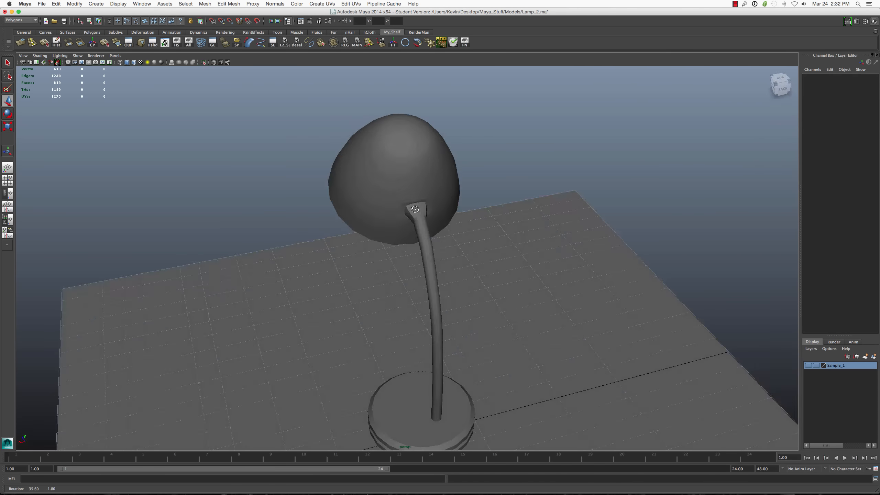